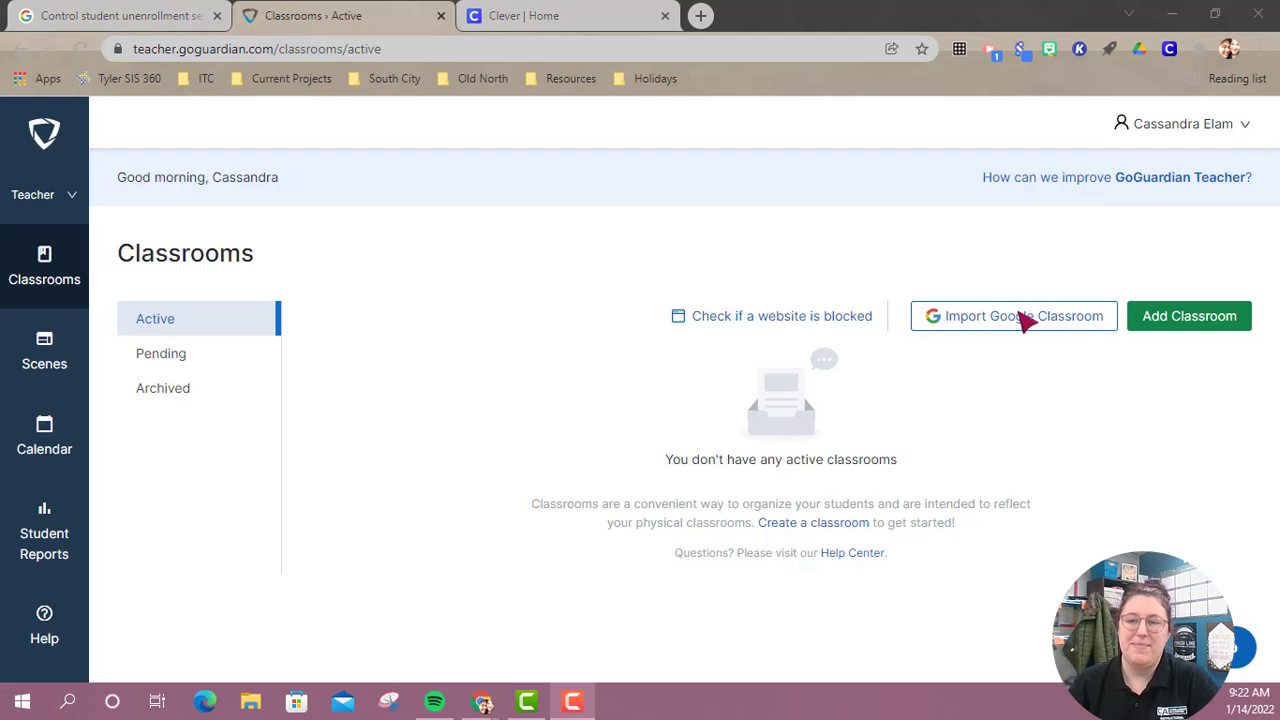
# Import the teacher's own Aspire class from Google Classroom.
pyautogui.click(1020, 318)
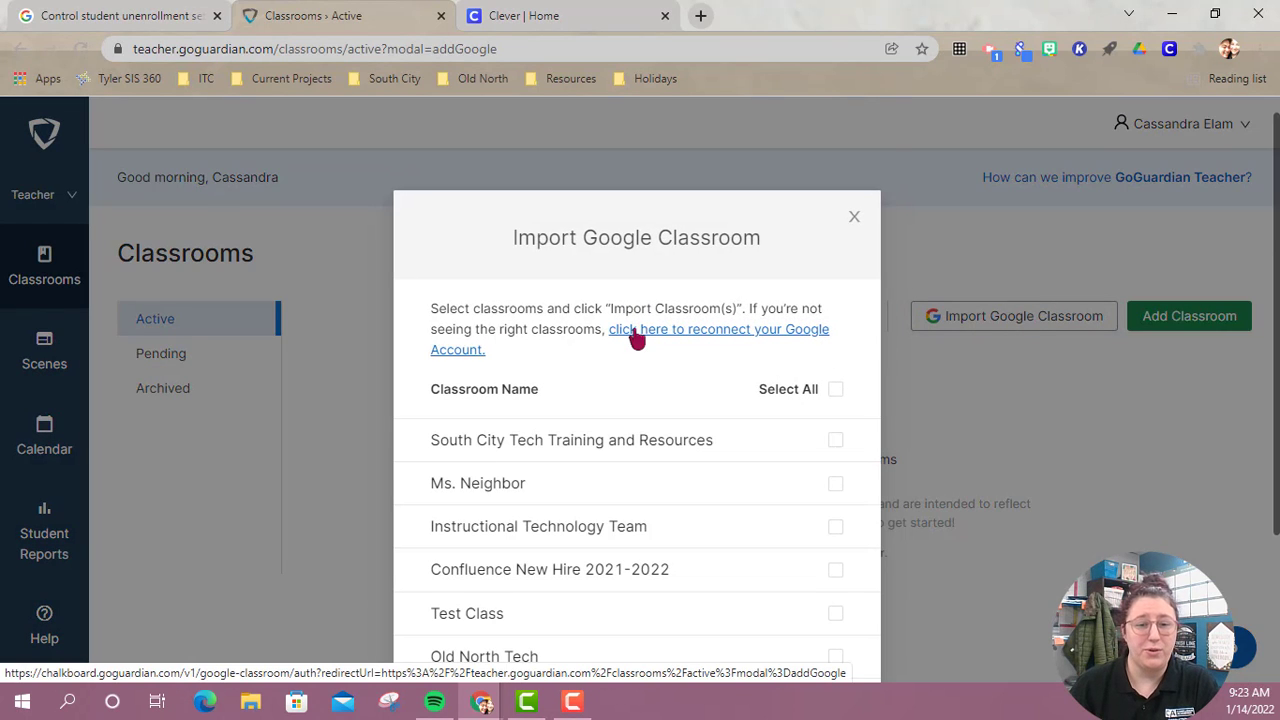
pyautogui.scroll(-2, 638, 370)
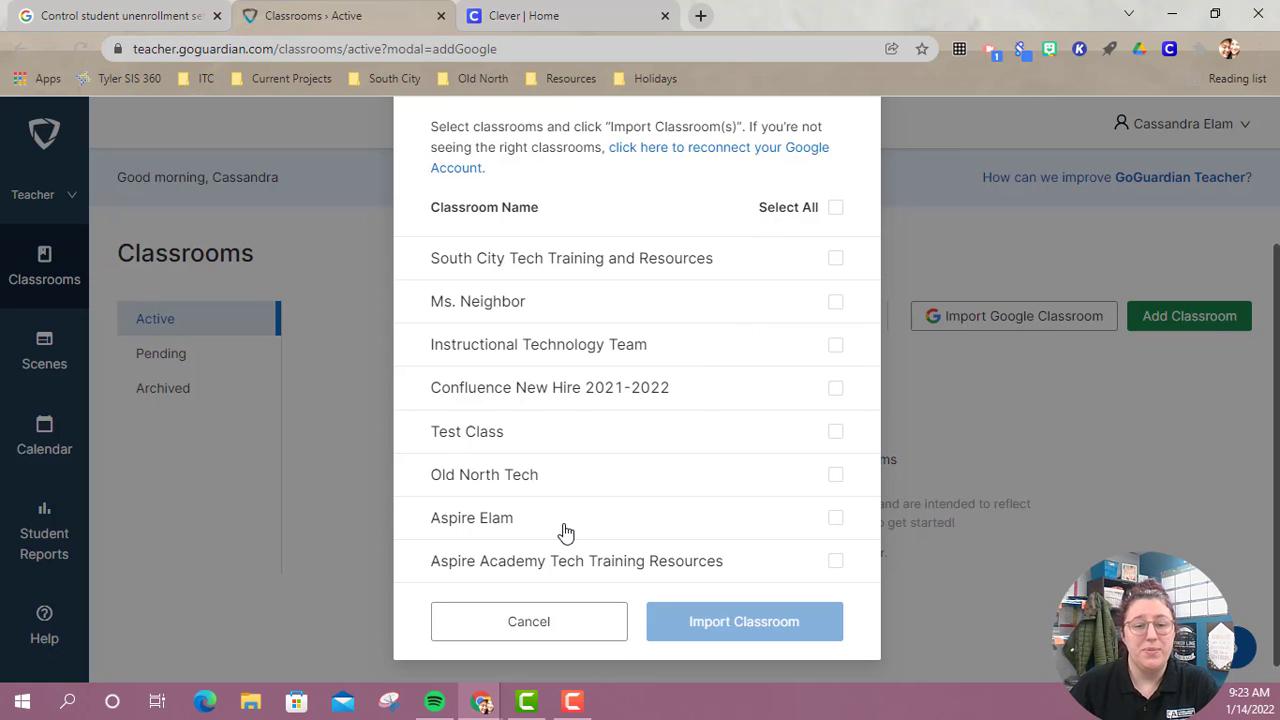
pyautogui.click(842, 520)
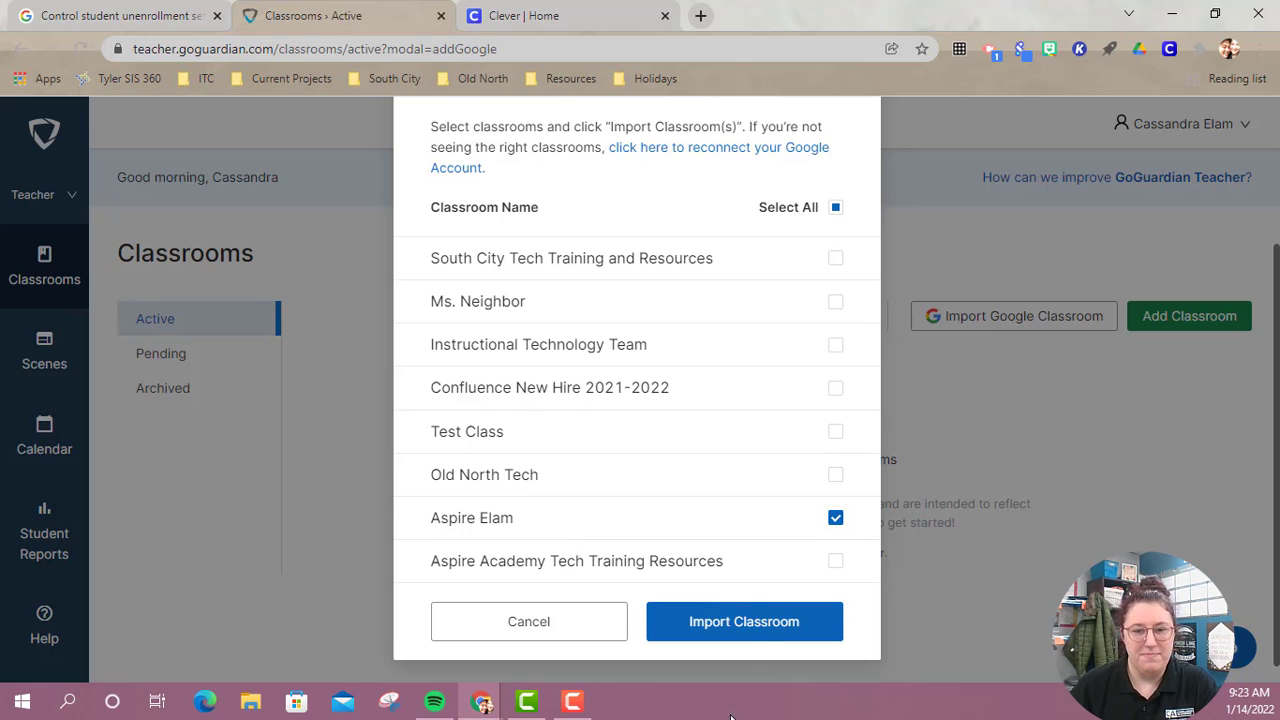
pyautogui.click(760, 619)
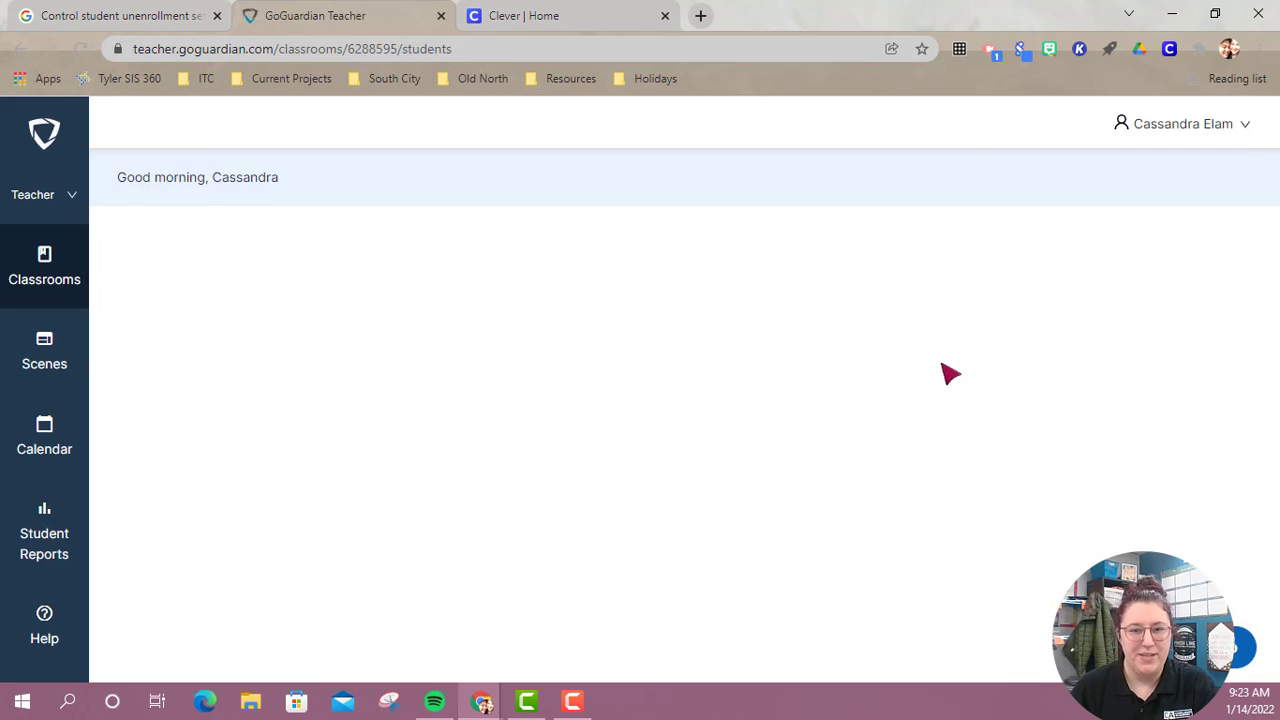
# Sync the imported class's student roster from Google and return to the classroom list.
pyautogui.scroll(-2, 495, 500)
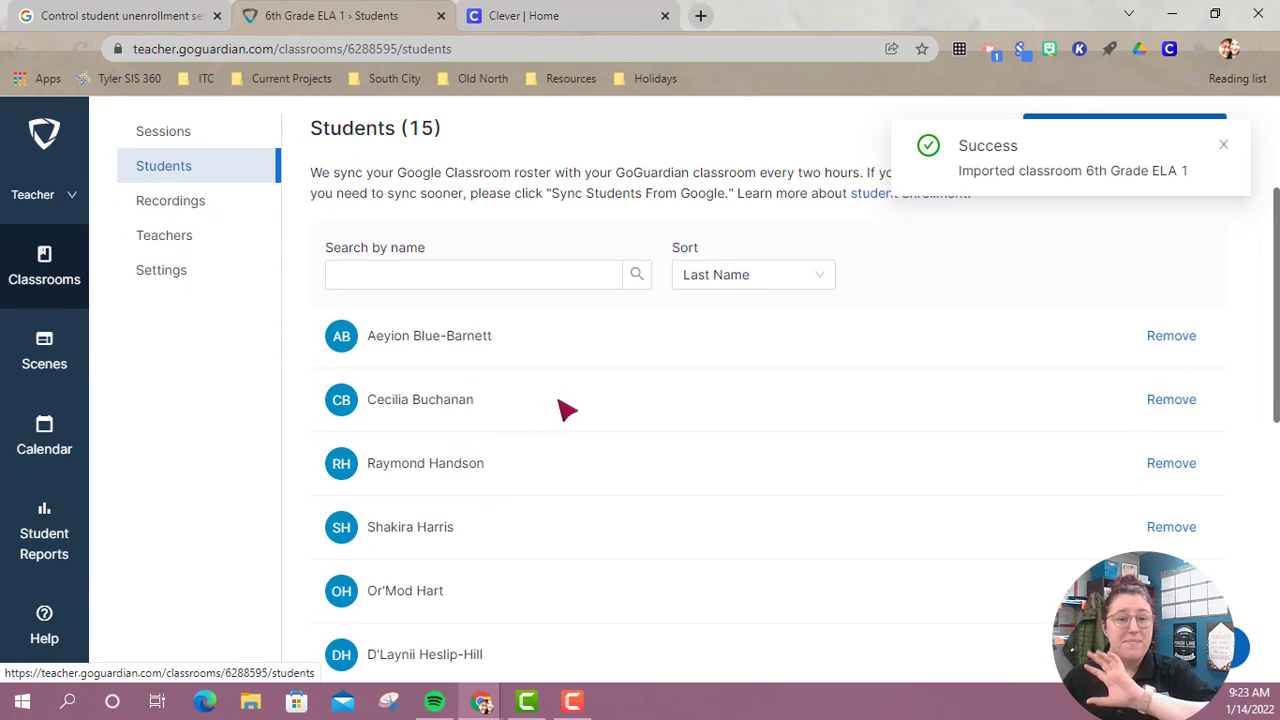
pyautogui.scroll(-6, 567, 410)
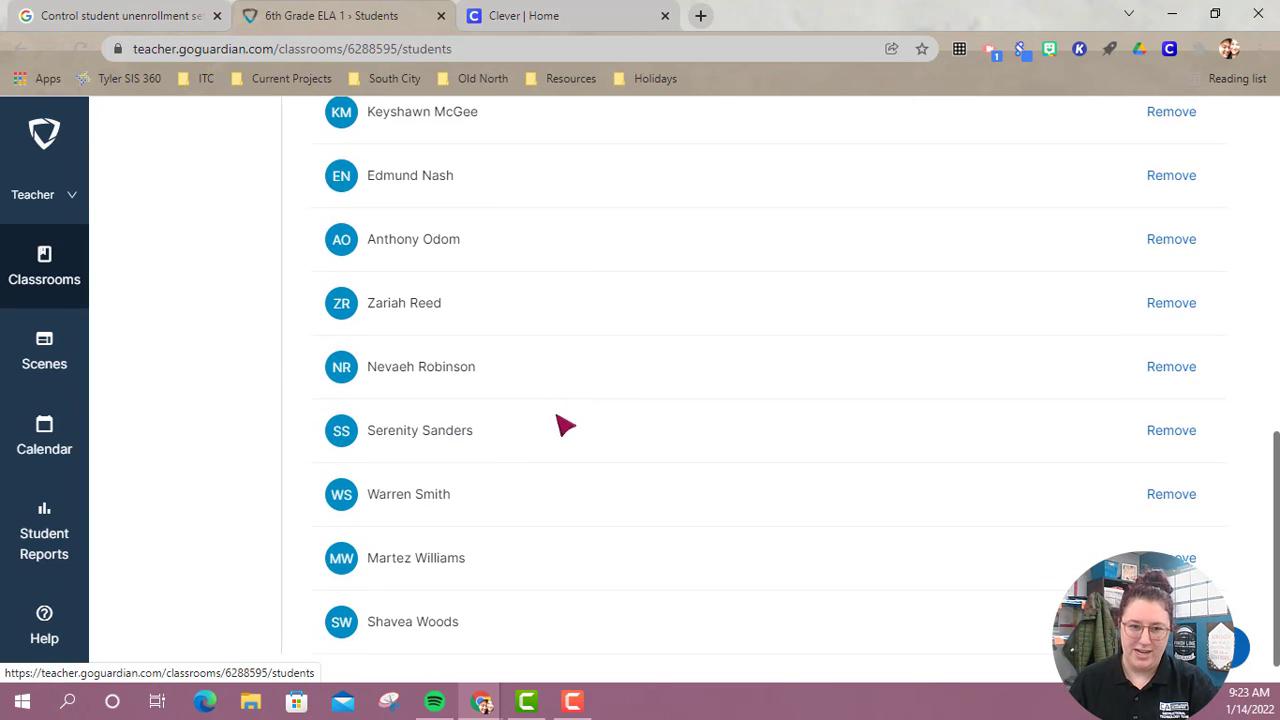
pyautogui.scroll(8, 565, 426)
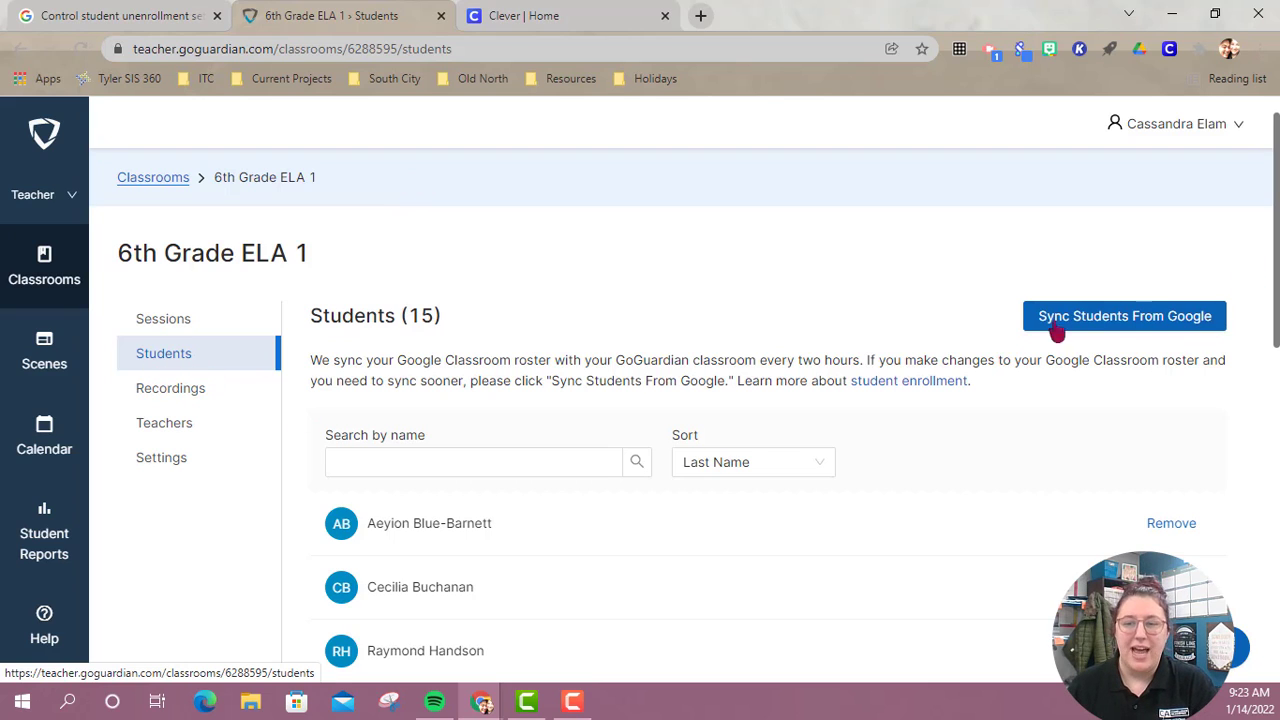
pyautogui.click(1124, 324)
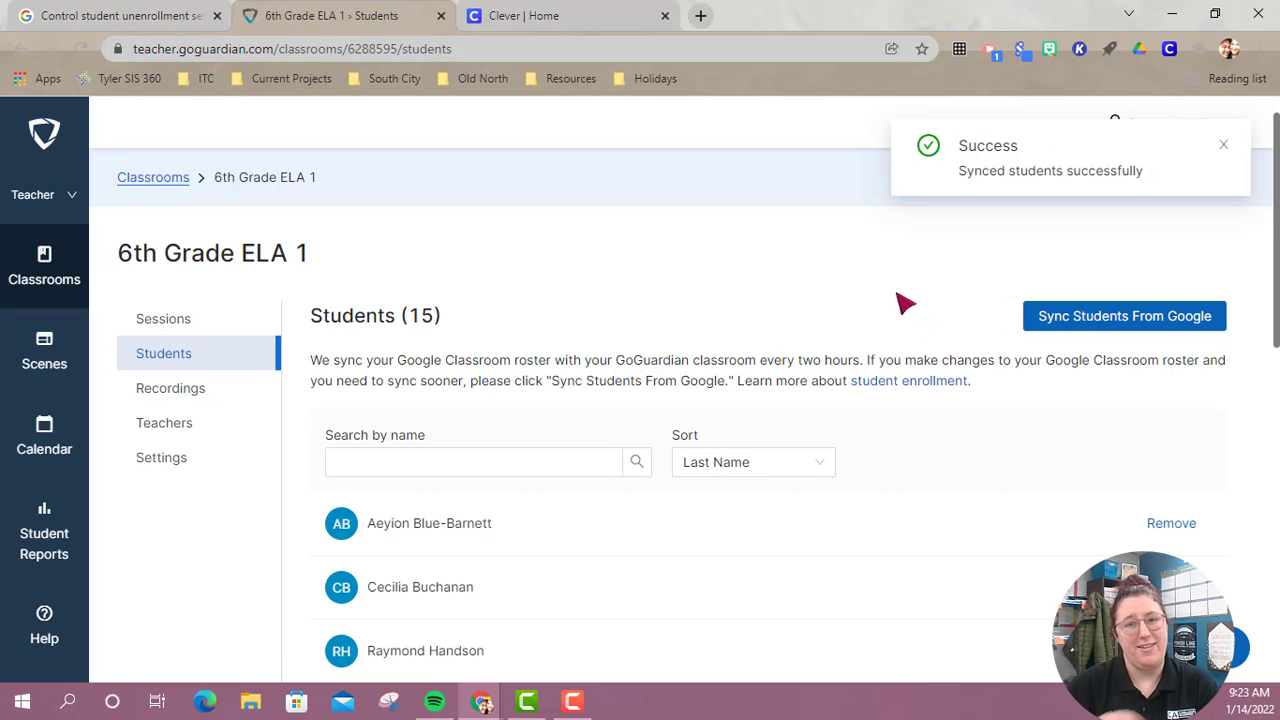
pyautogui.click(57, 266)
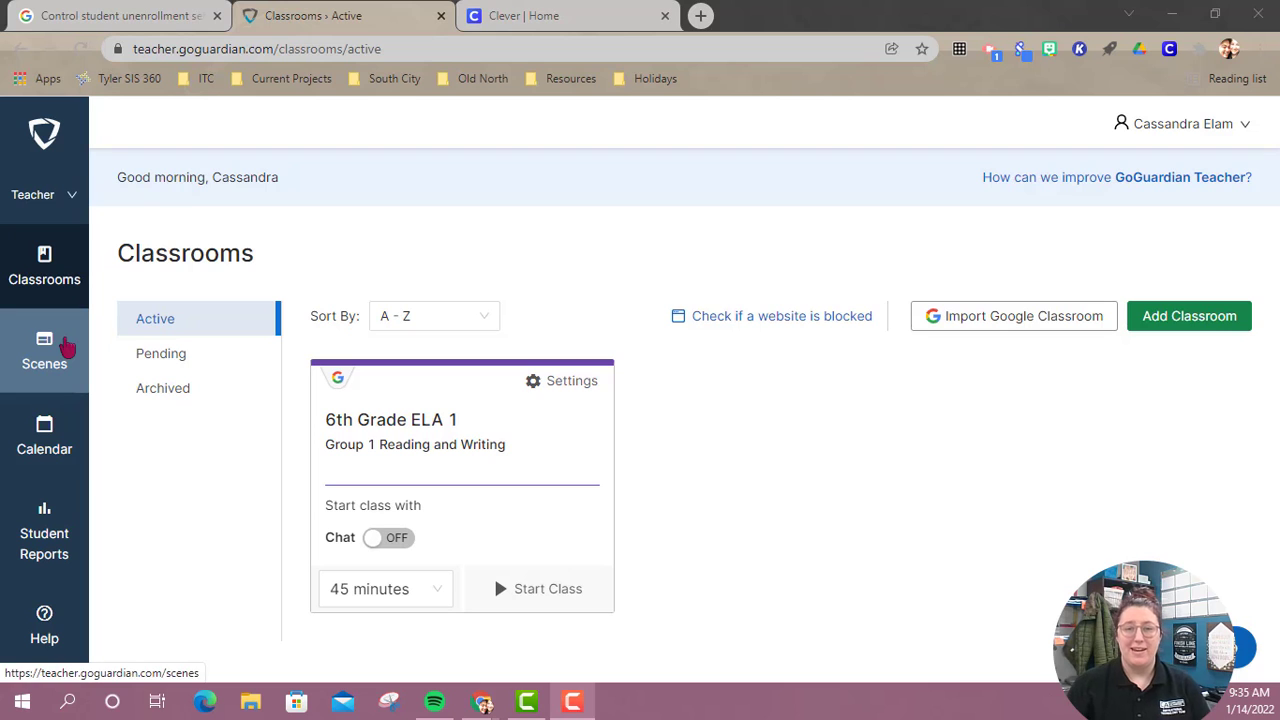
# Start a new Blocked Websites List scene and name it "Evaluate Testing".
pyautogui.click(62, 348)
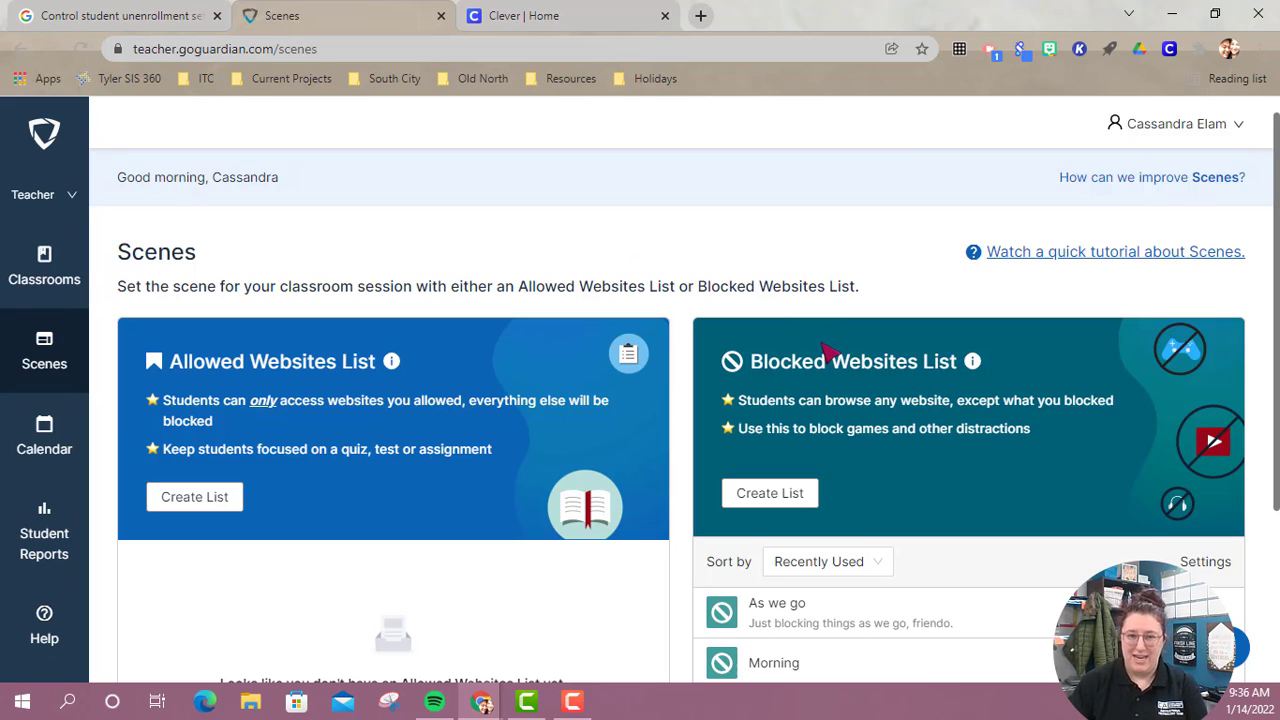
pyautogui.scroll(-2, 943, 366)
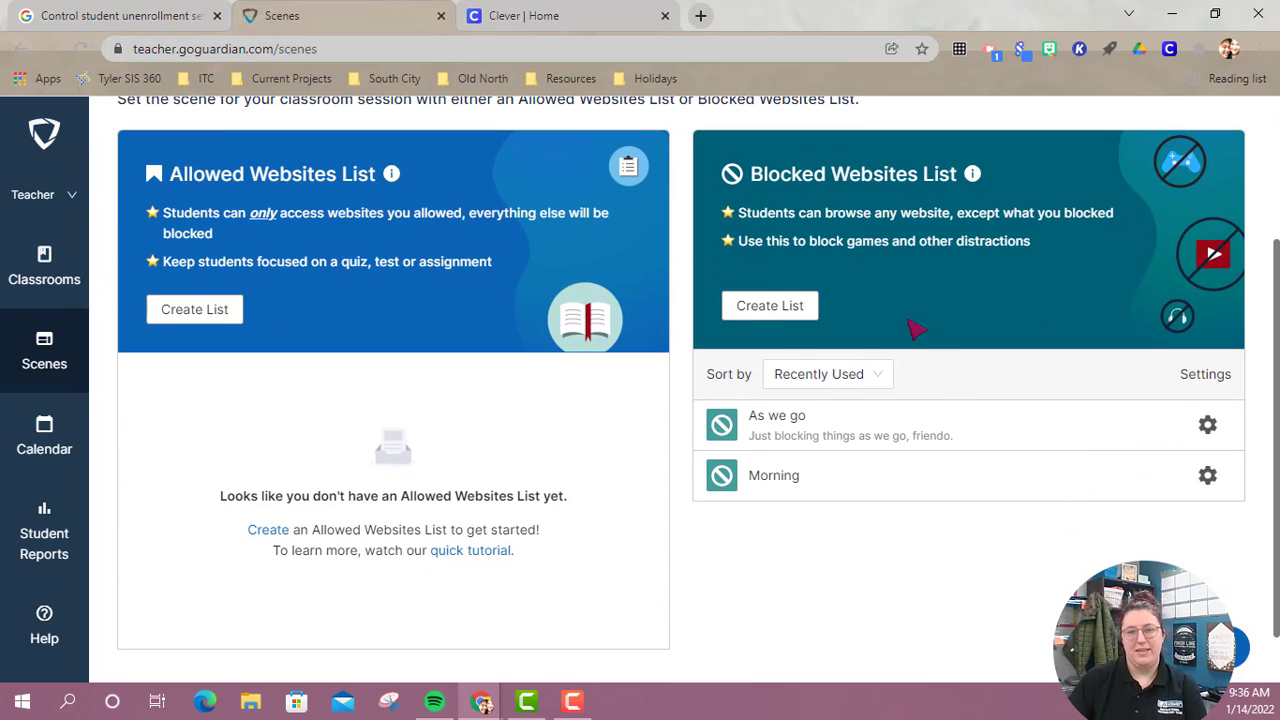
pyautogui.click(797, 309)
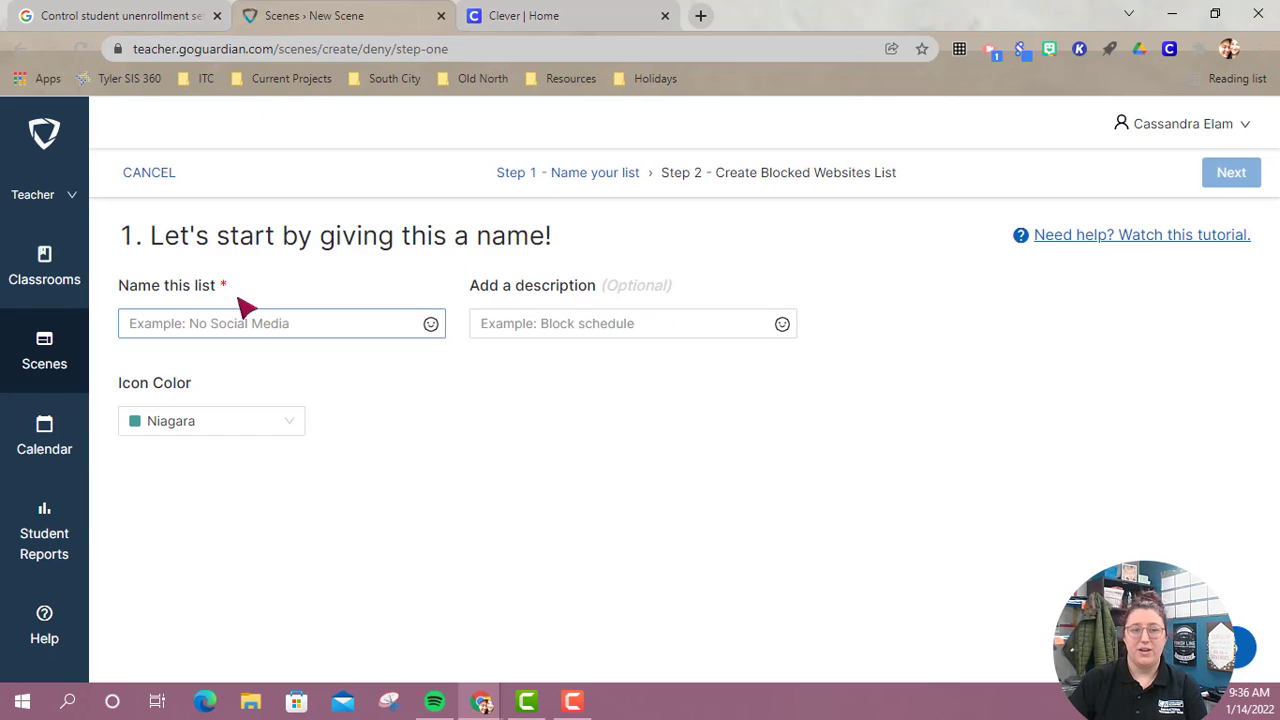
pyautogui.click(246, 326)
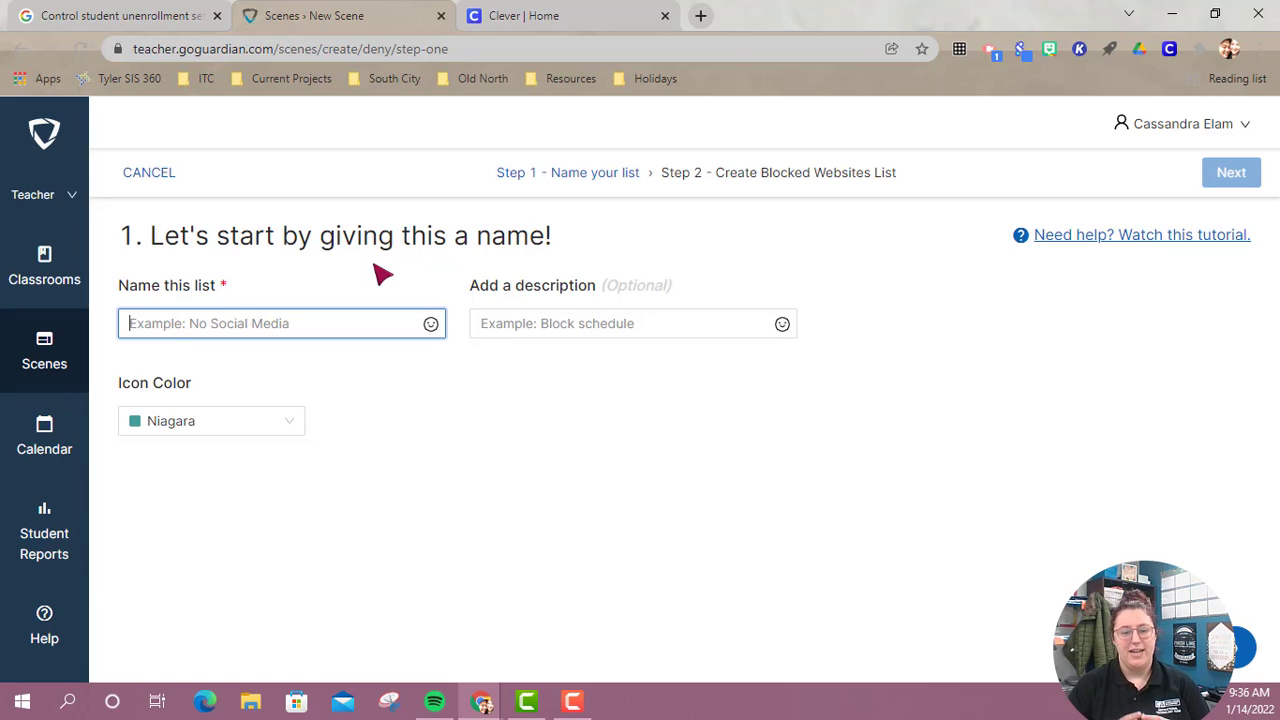
pyautogui.write('Ev')
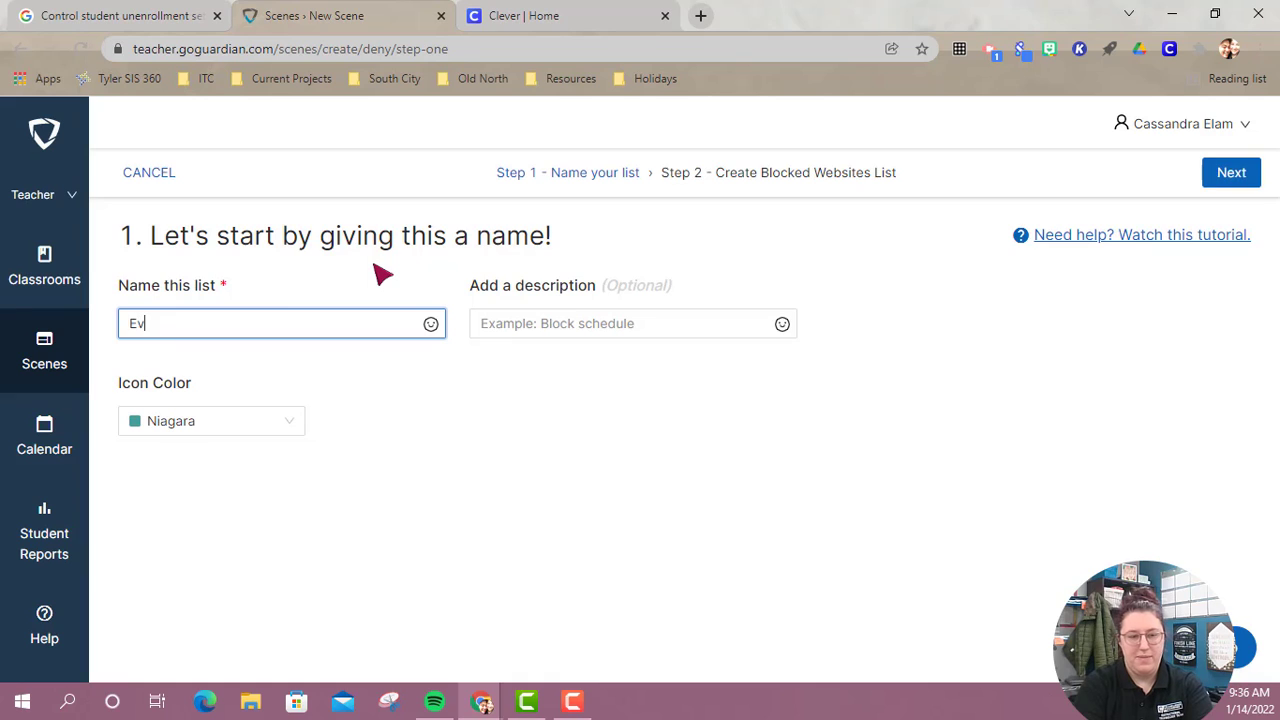
pyautogui.write('aluate Testing')
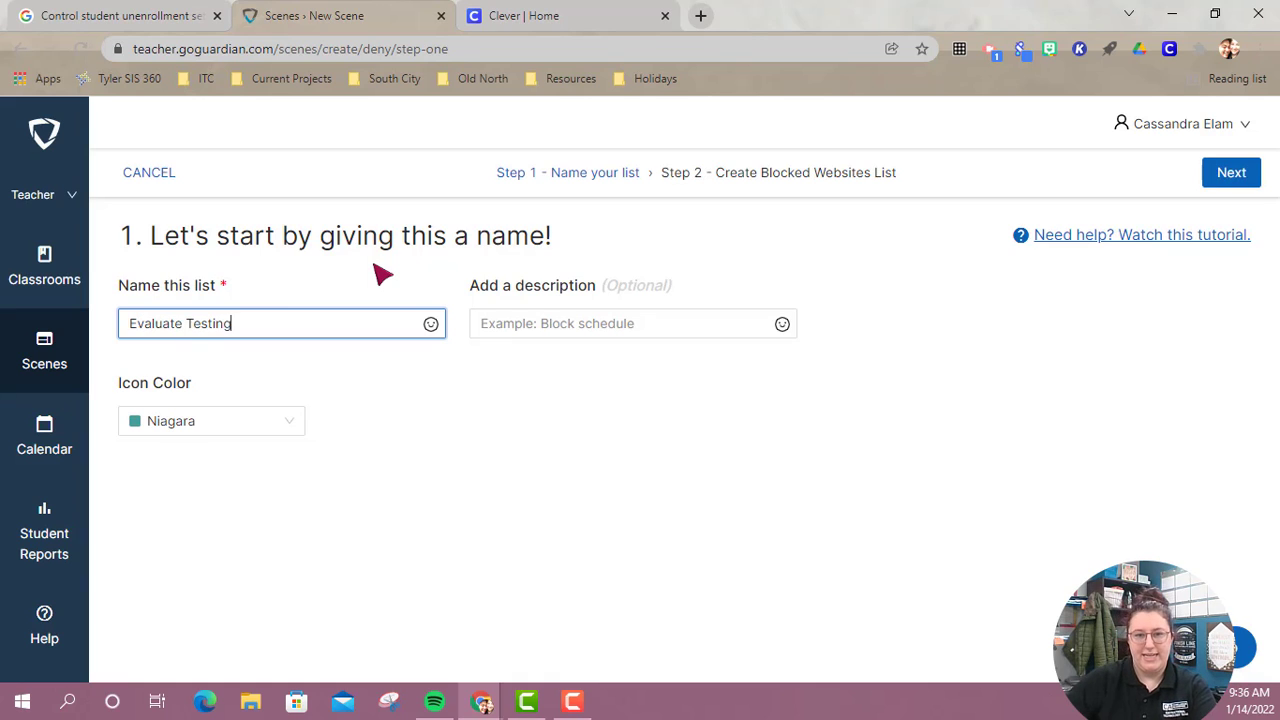
# Set the list's icon color to Purple, leave the description empty, and continue to choosing the blocked websites.
pyautogui.click(698, 330)
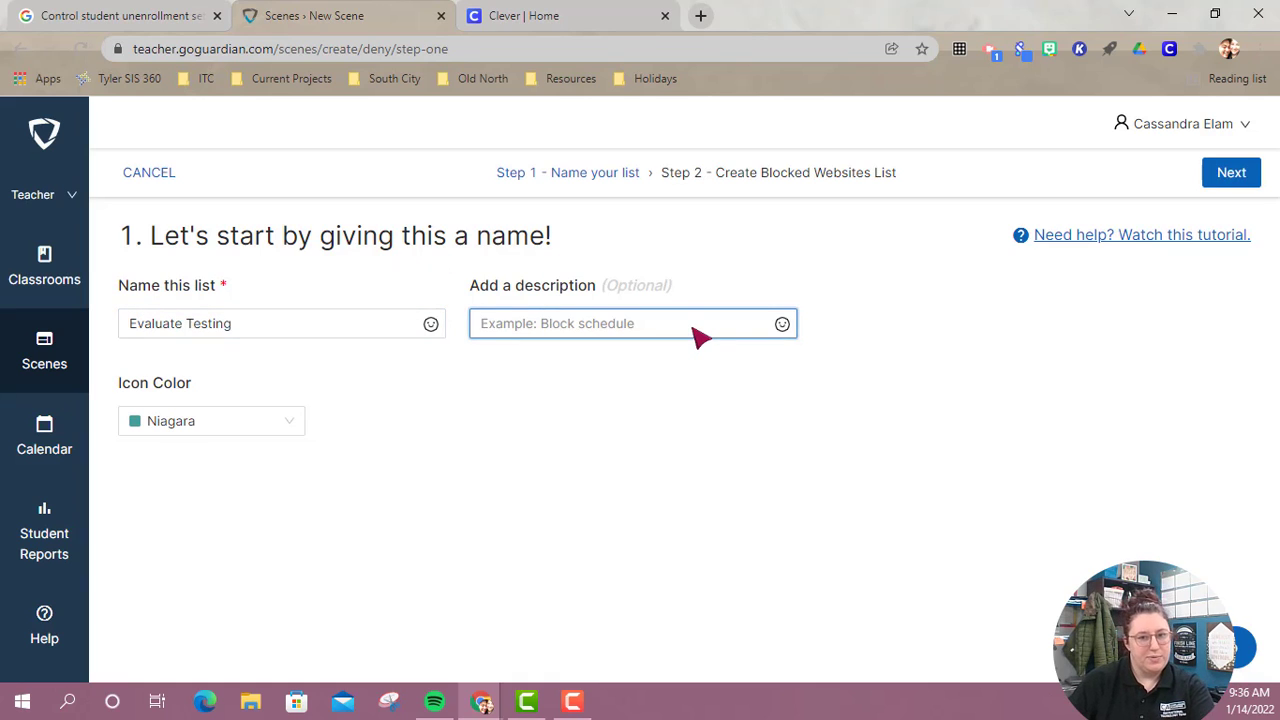
pyautogui.click(183, 421)
pyautogui.click(280, 520)
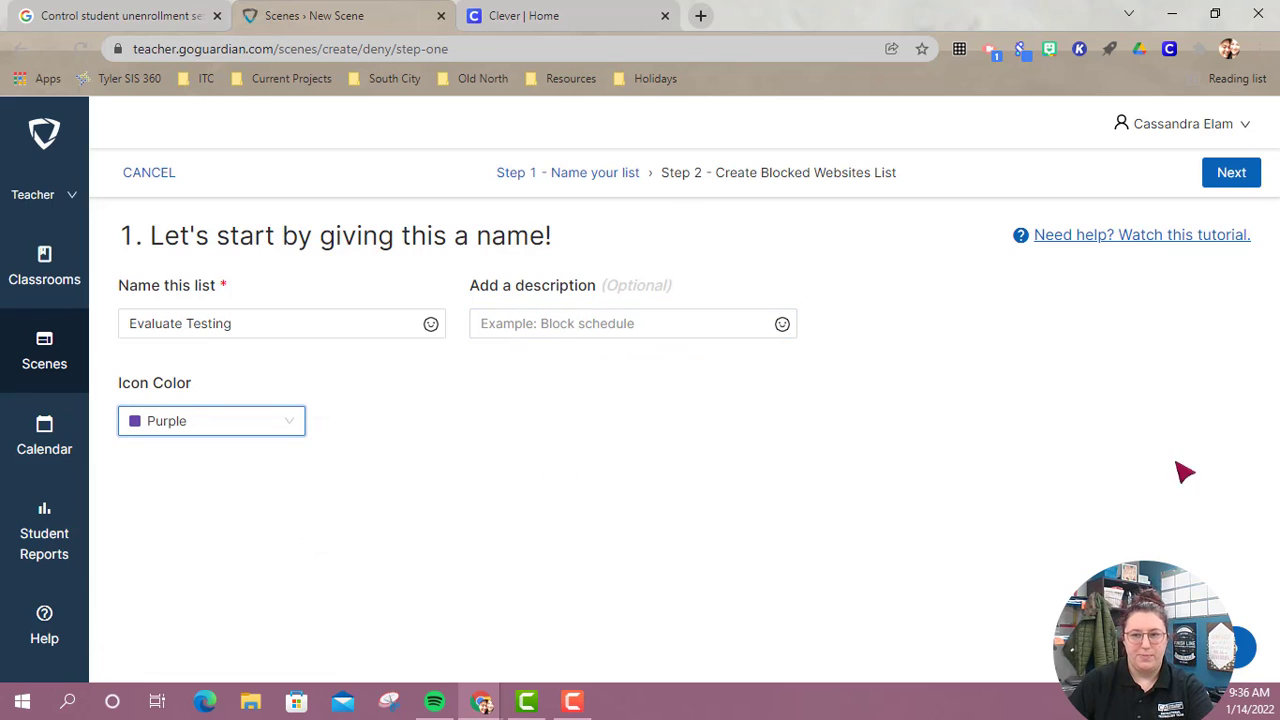
pyautogui.click(1221, 173)
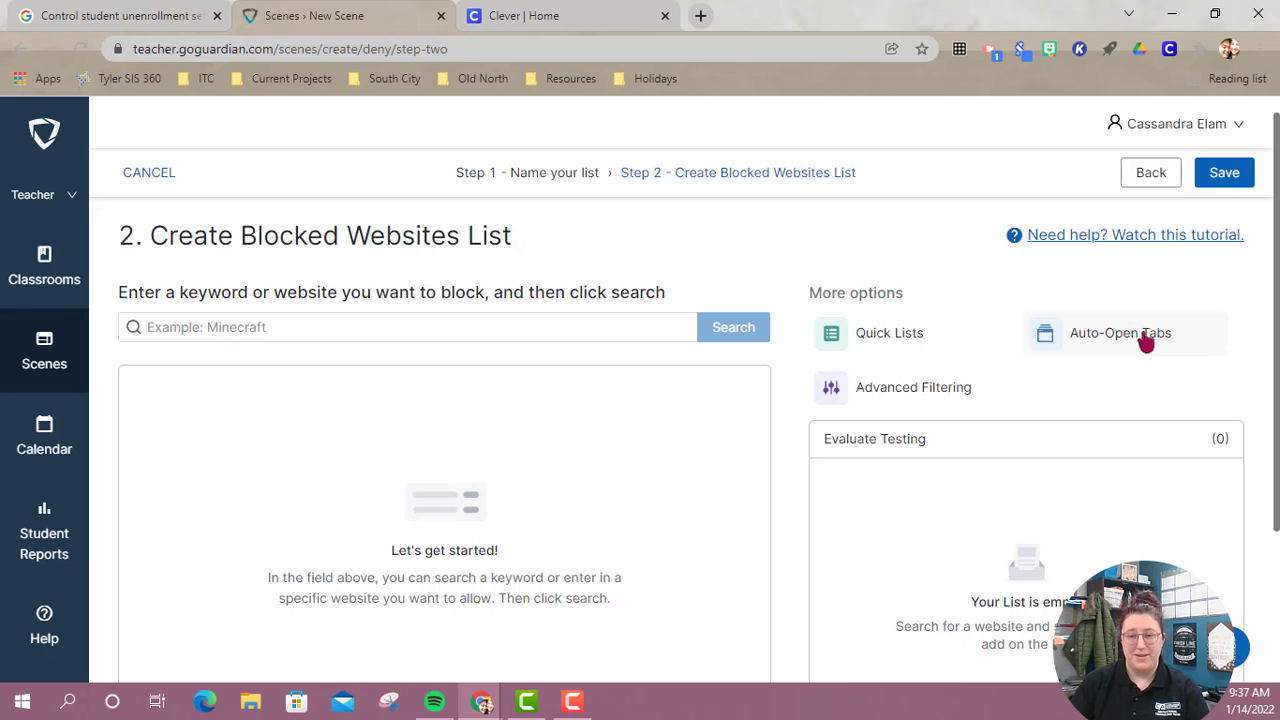
# Search for "abcya" and add abcya.com, mathplayground.com, pbskids.org, coolmathgames.com, youtube.com and scratch.mit.edu to the blocked list.
pyautogui.scroll(-1, 686, 449)
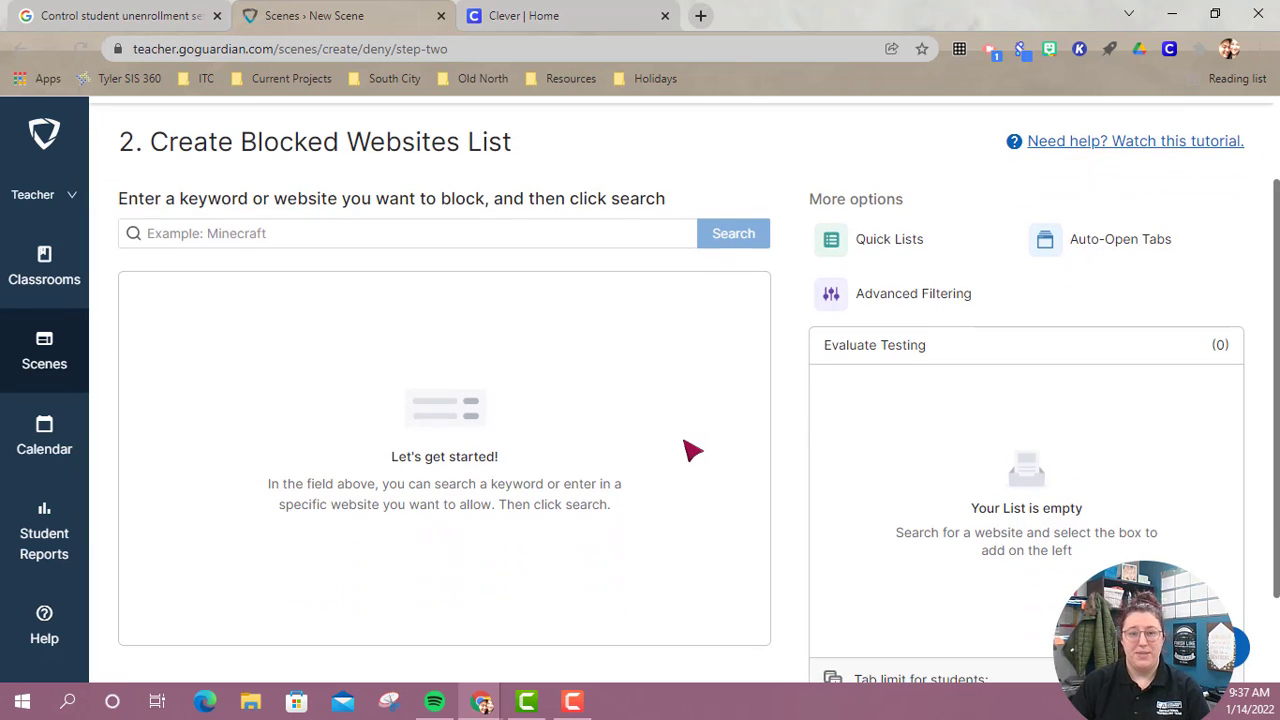
pyautogui.click(460, 246)
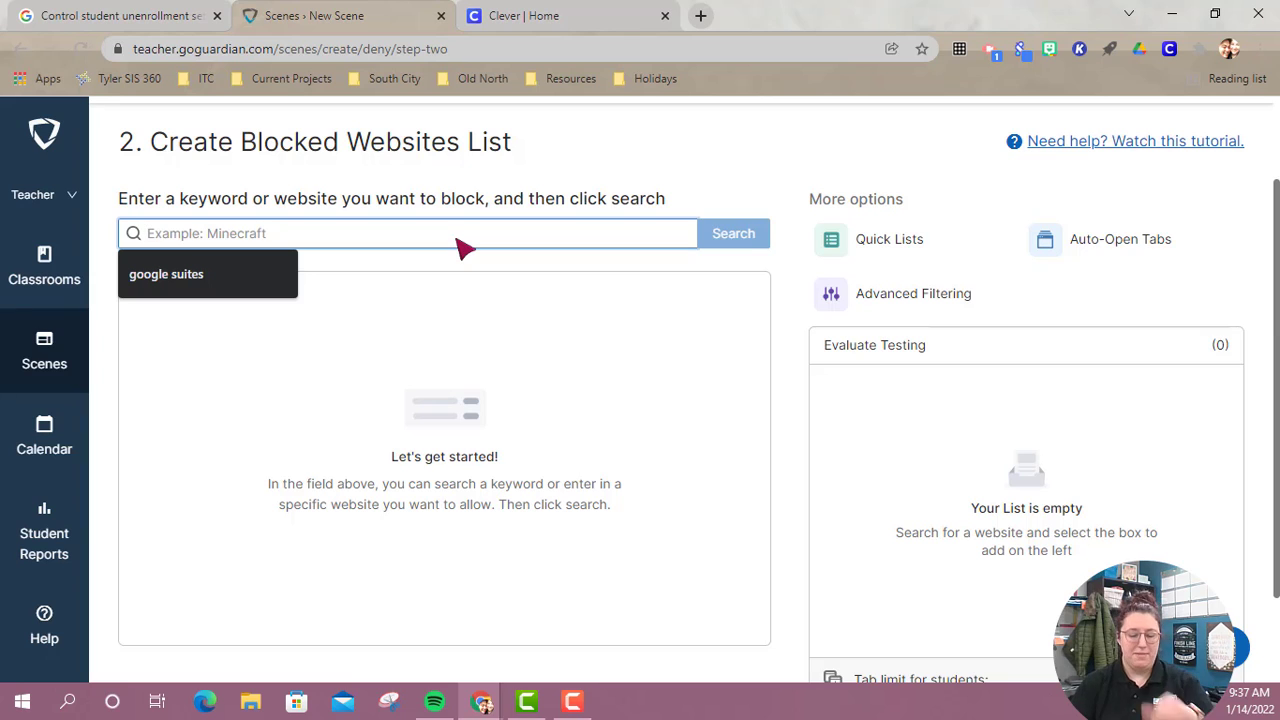
pyautogui.write('abcya')
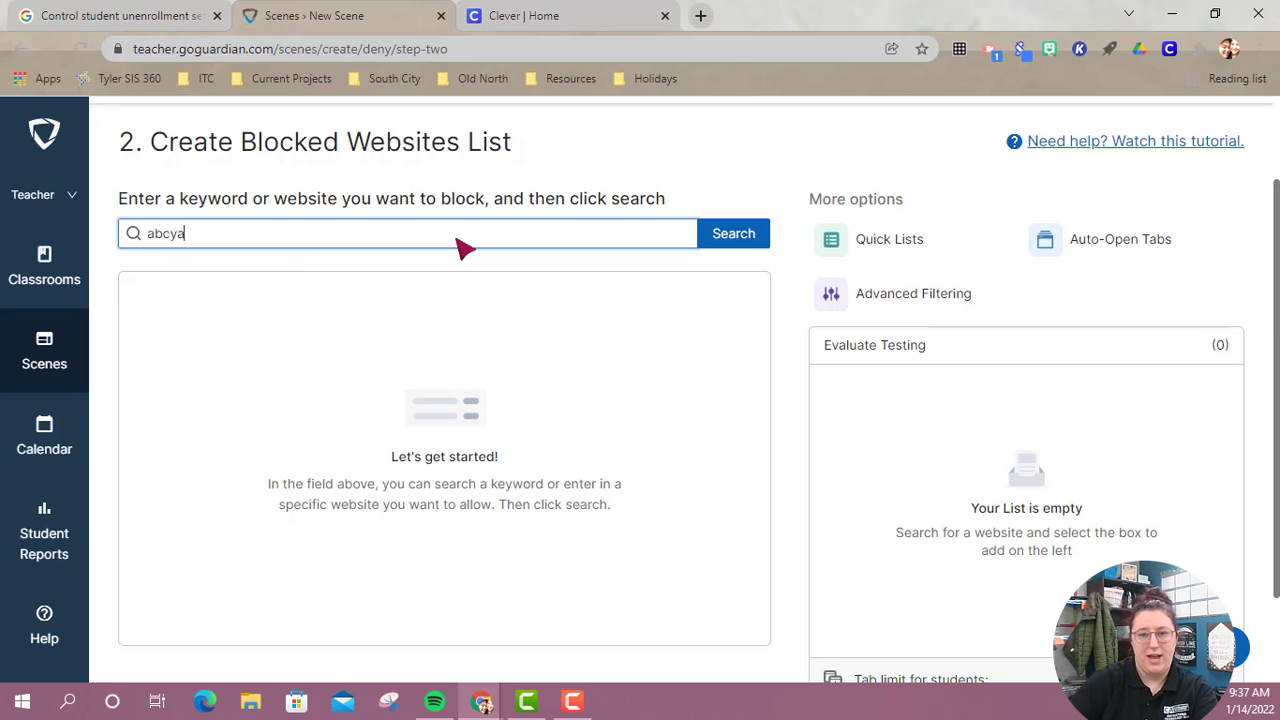
pyautogui.click(734, 238)
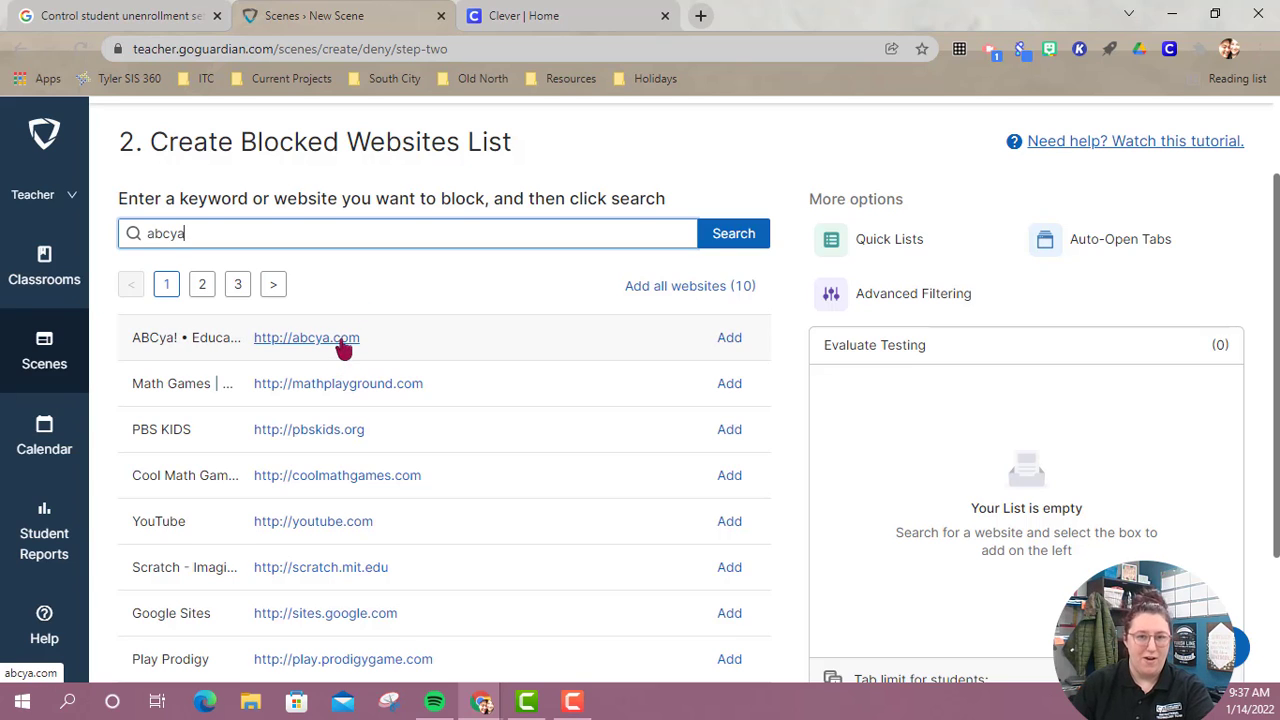
pyautogui.click(738, 341)
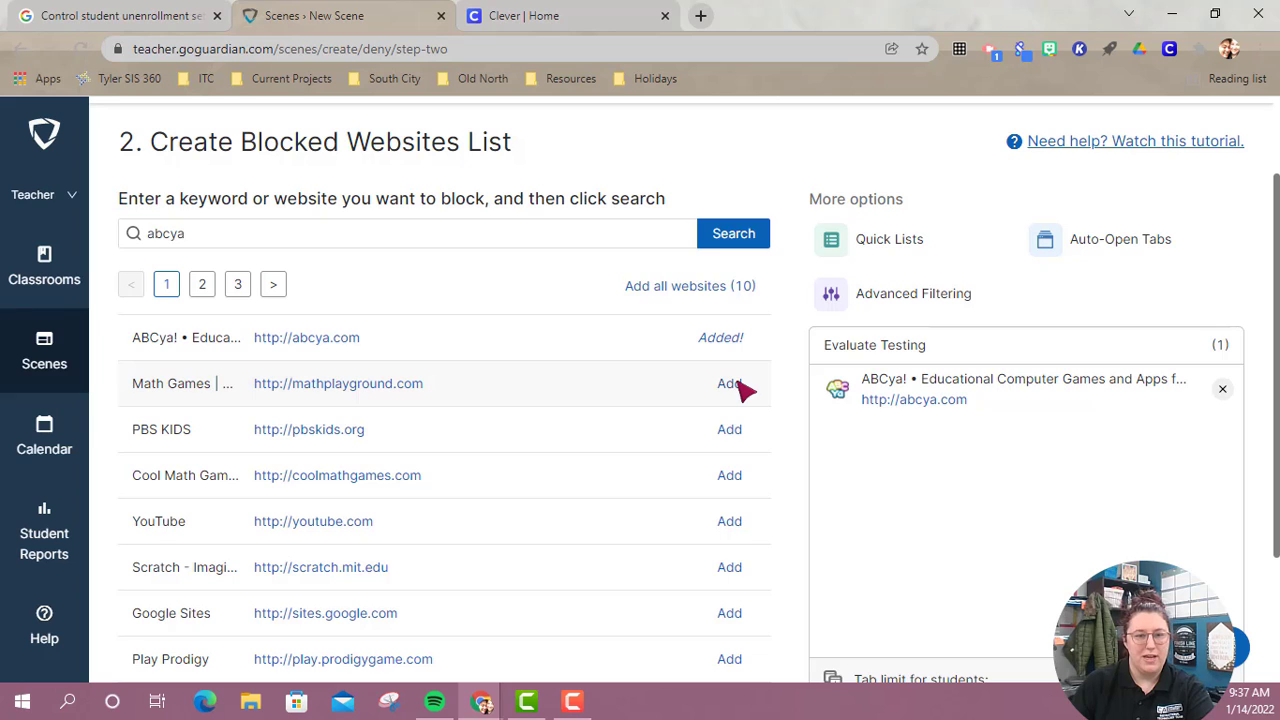
pyautogui.click(738, 387)
pyautogui.click(730, 432)
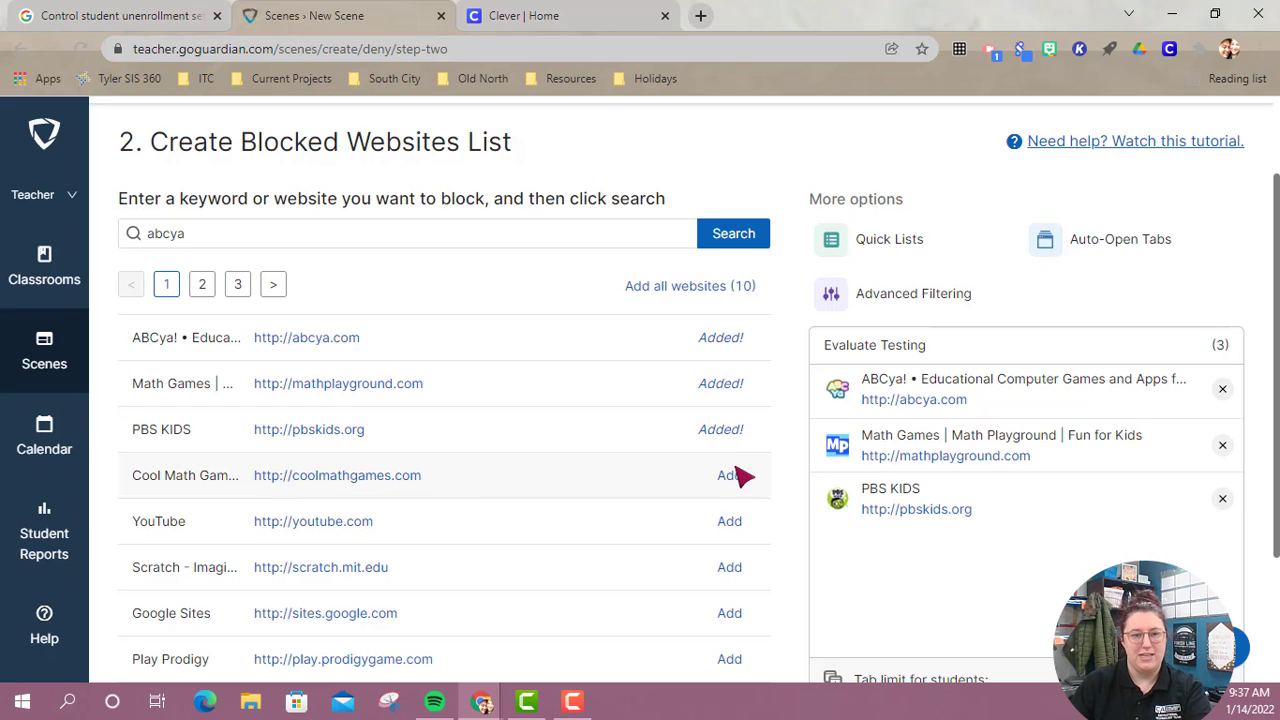
pyautogui.click(736, 482)
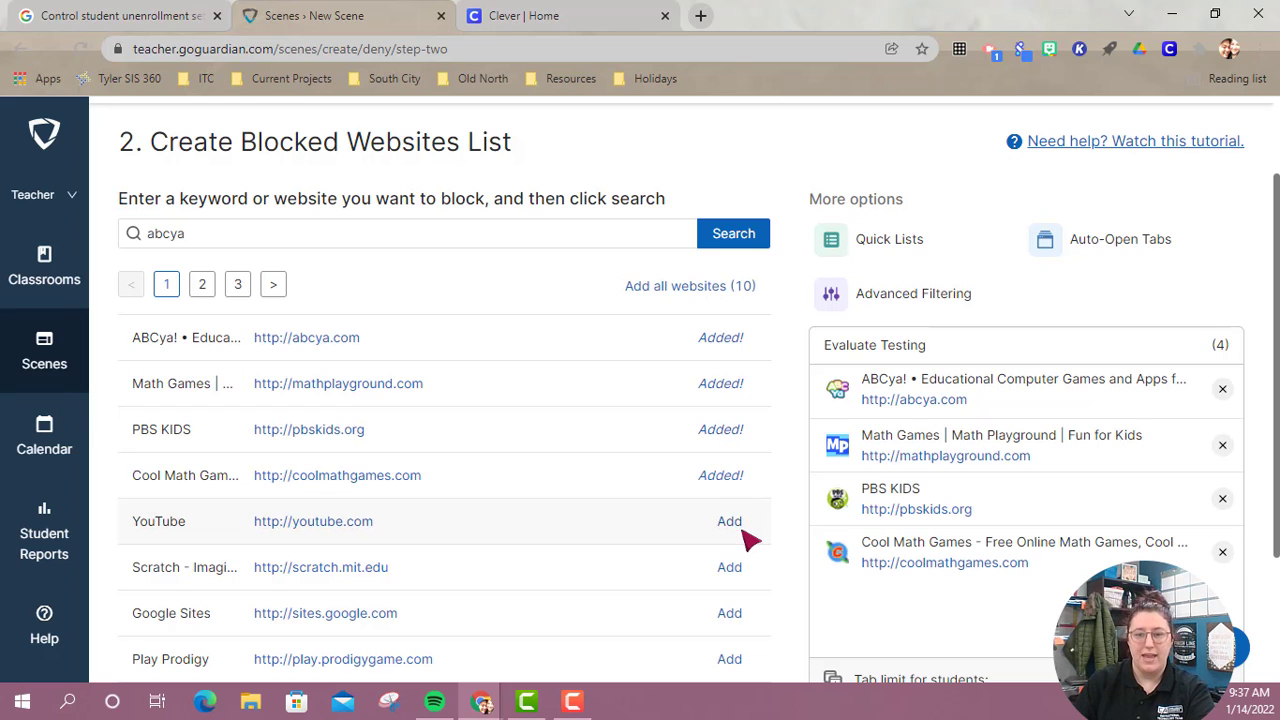
pyautogui.click(731, 523)
pyautogui.click(738, 568)
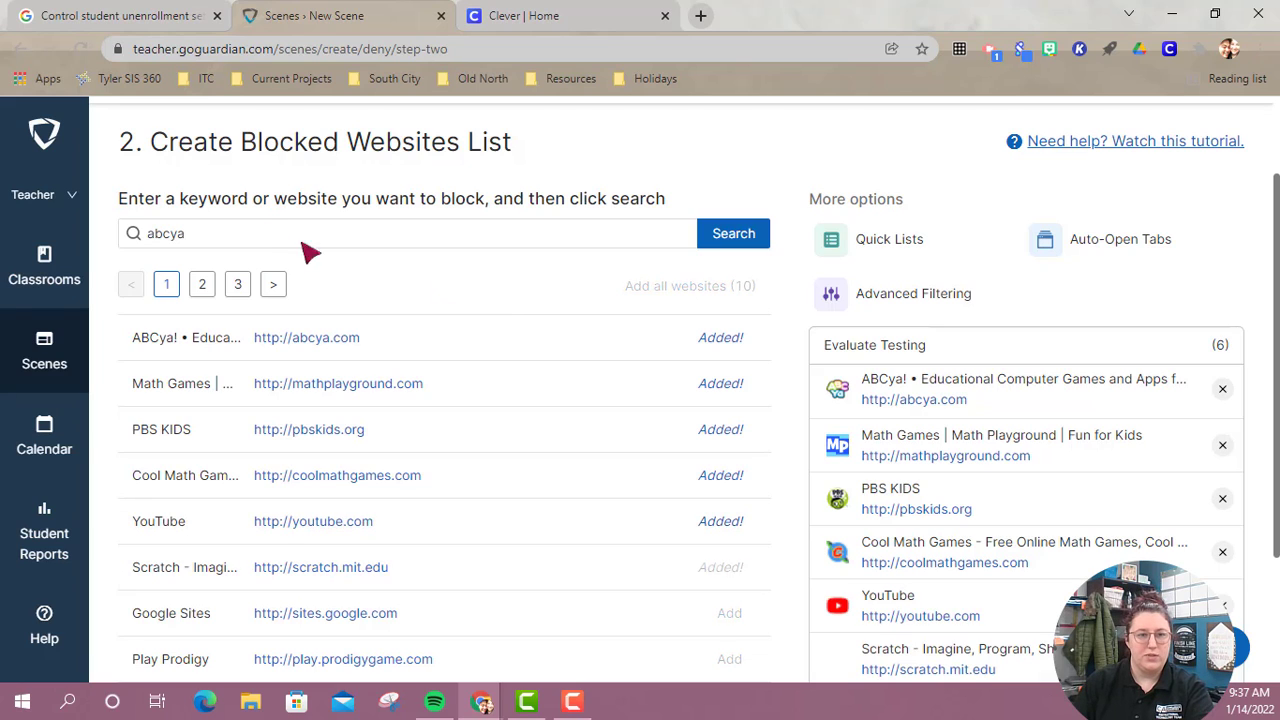
# Search for "youtube" and add netflix.com, spotify.com, pandora.com and soundcloud.com to the blocked list.
pyautogui.click(257, 243)
pyautogui.doubleClick(257, 244)
pyautogui.click(257, 244)
pyautogui.doubleClick(255, 245)
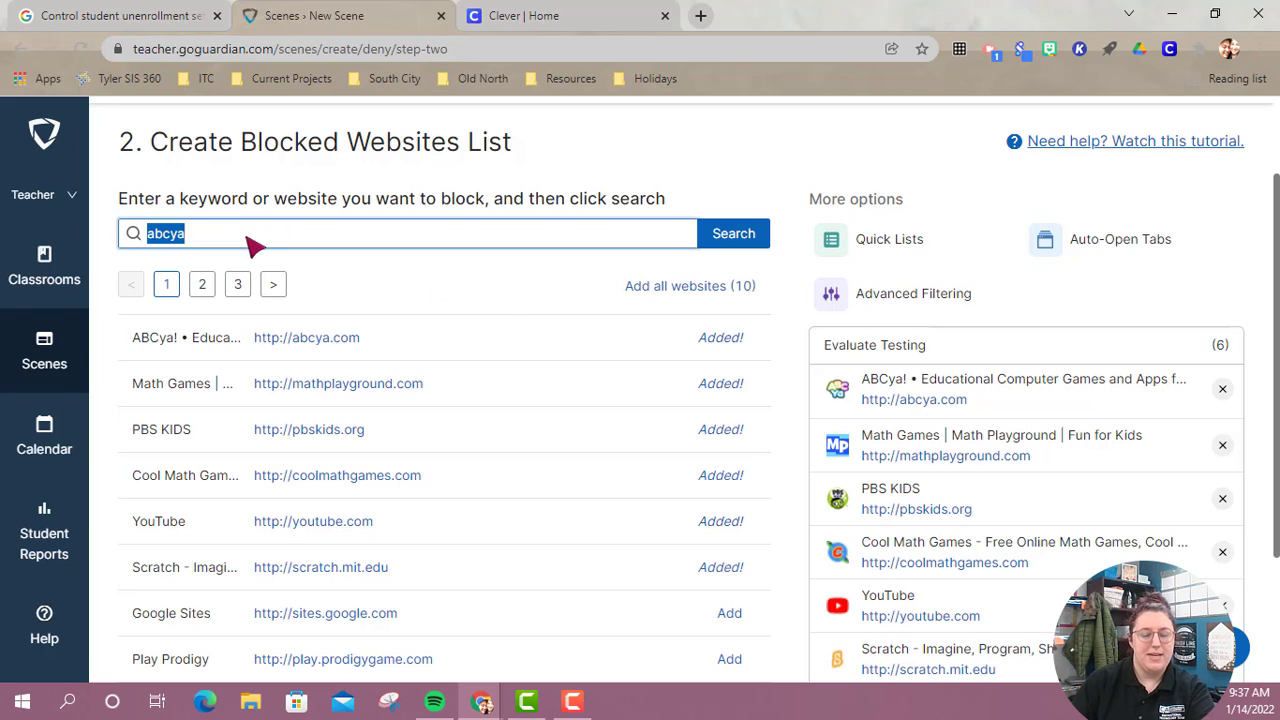
pyautogui.write('youtube')
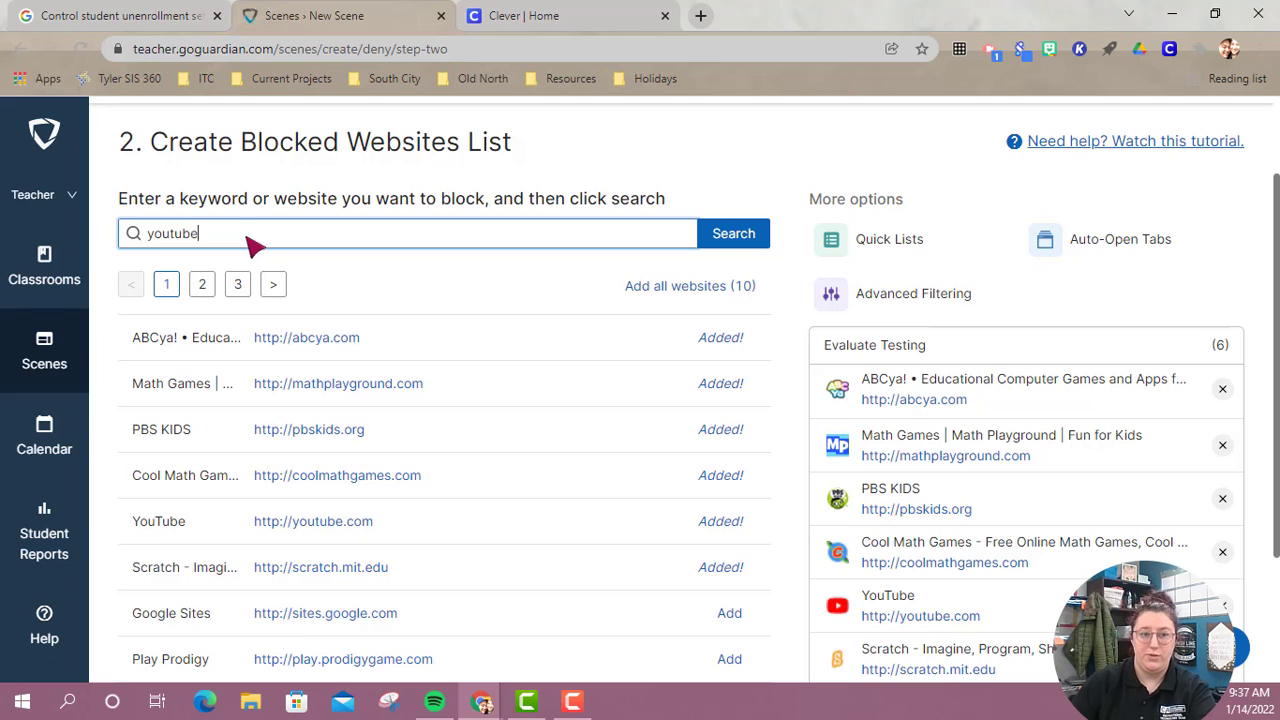
pyautogui.click(738, 237)
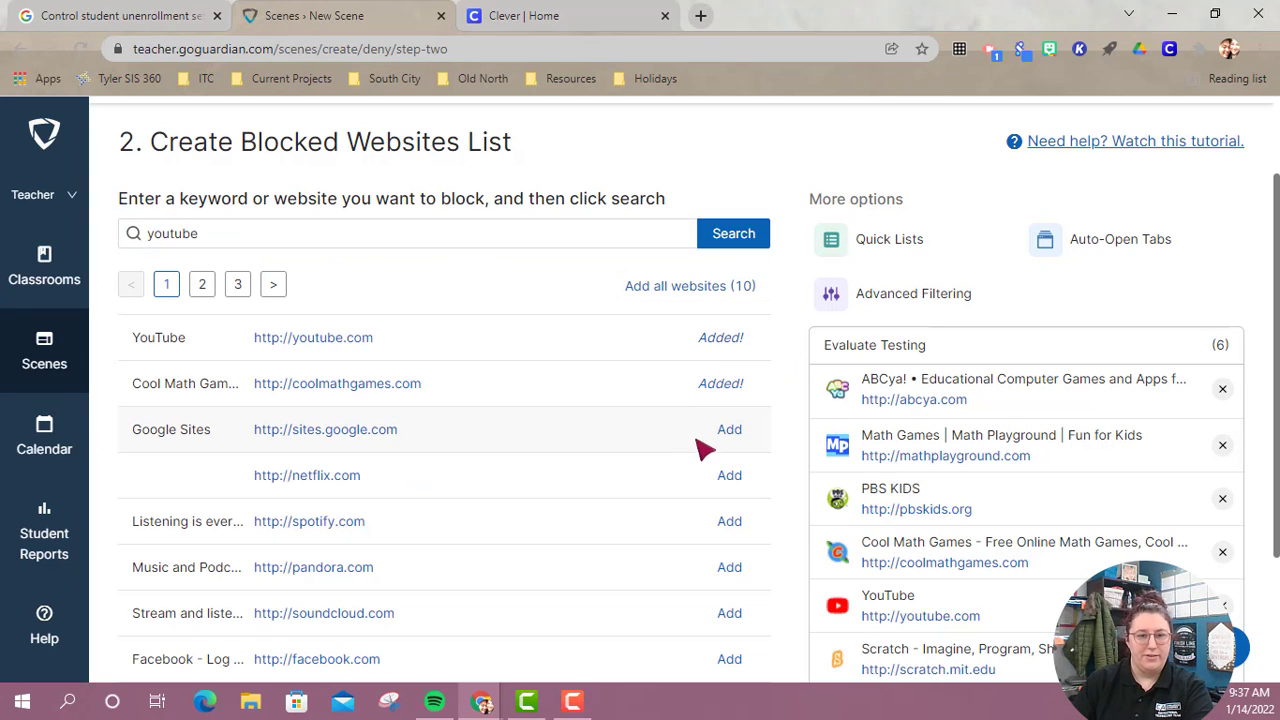
pyautogui.click(736, 477)
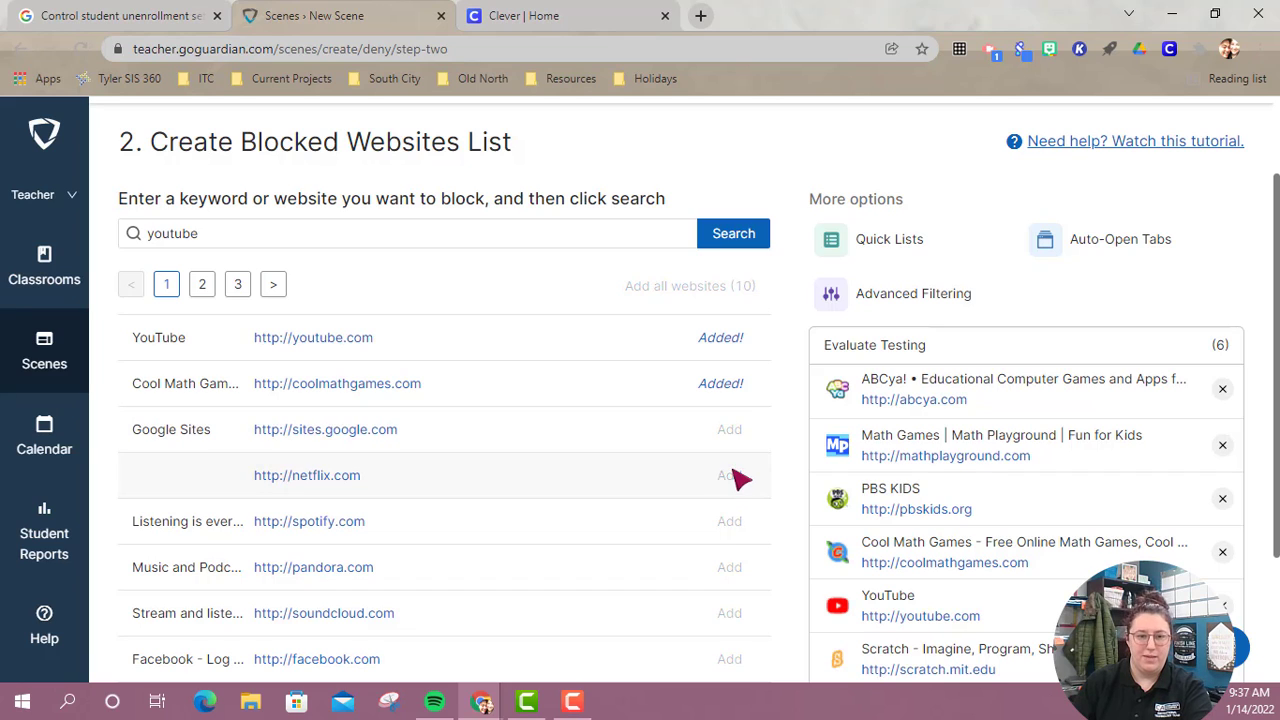
pyautogui.click(738, 522)
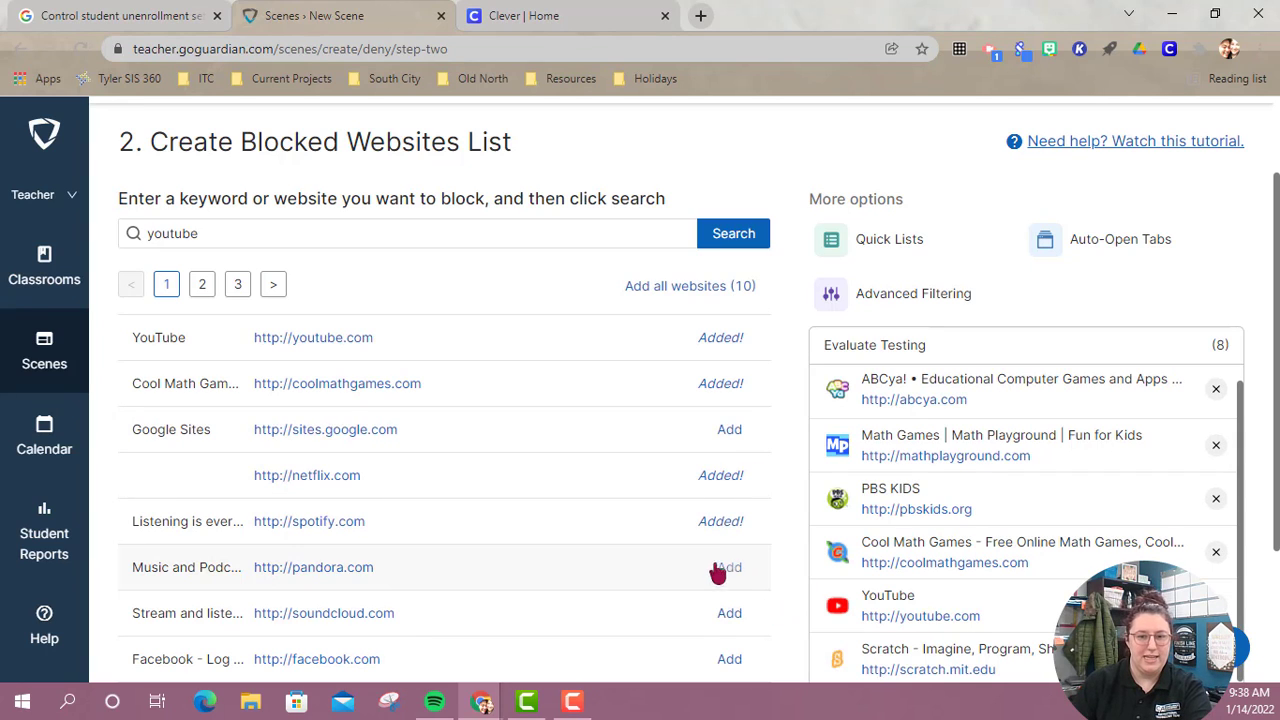
pyautogui.click(733, 570)
pyautogui.click(731, 613)
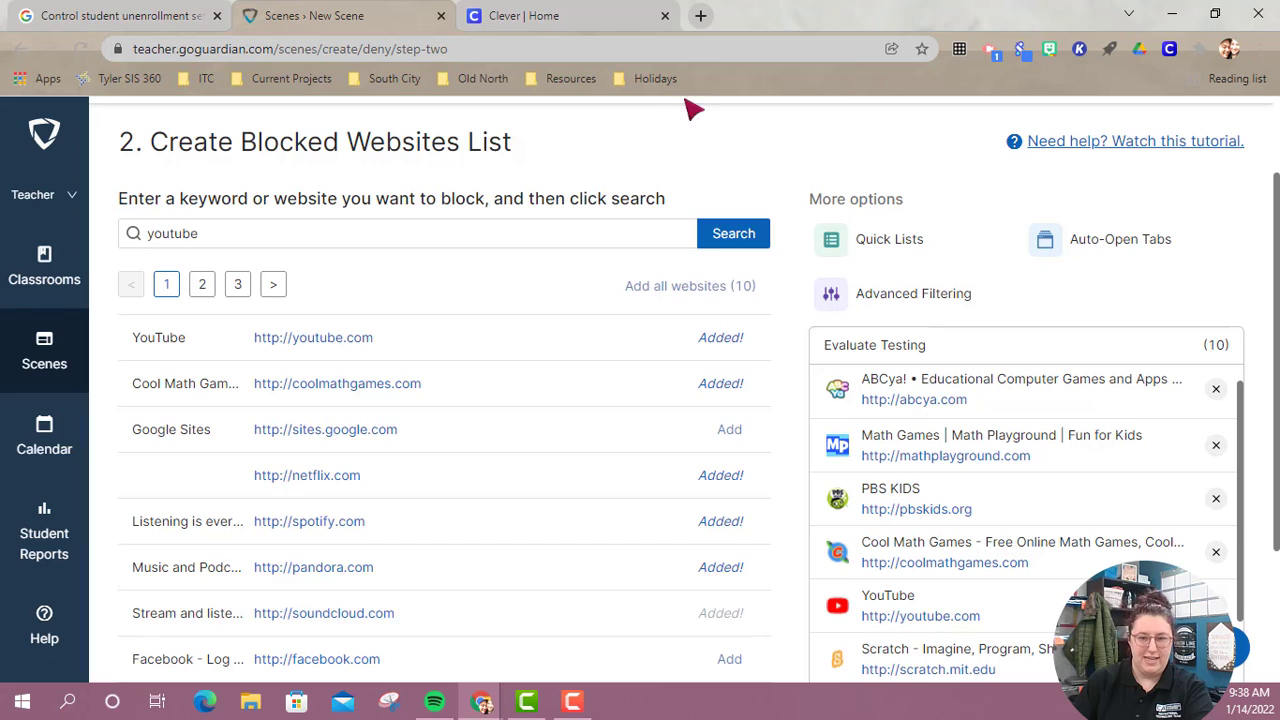
pyautogui.scroll(-1, 666, 318)
pyautogui.scroll(2, 640, 318)
pyautogui.moveTo(204, 318); pyautogui.dragTo(90, 237)
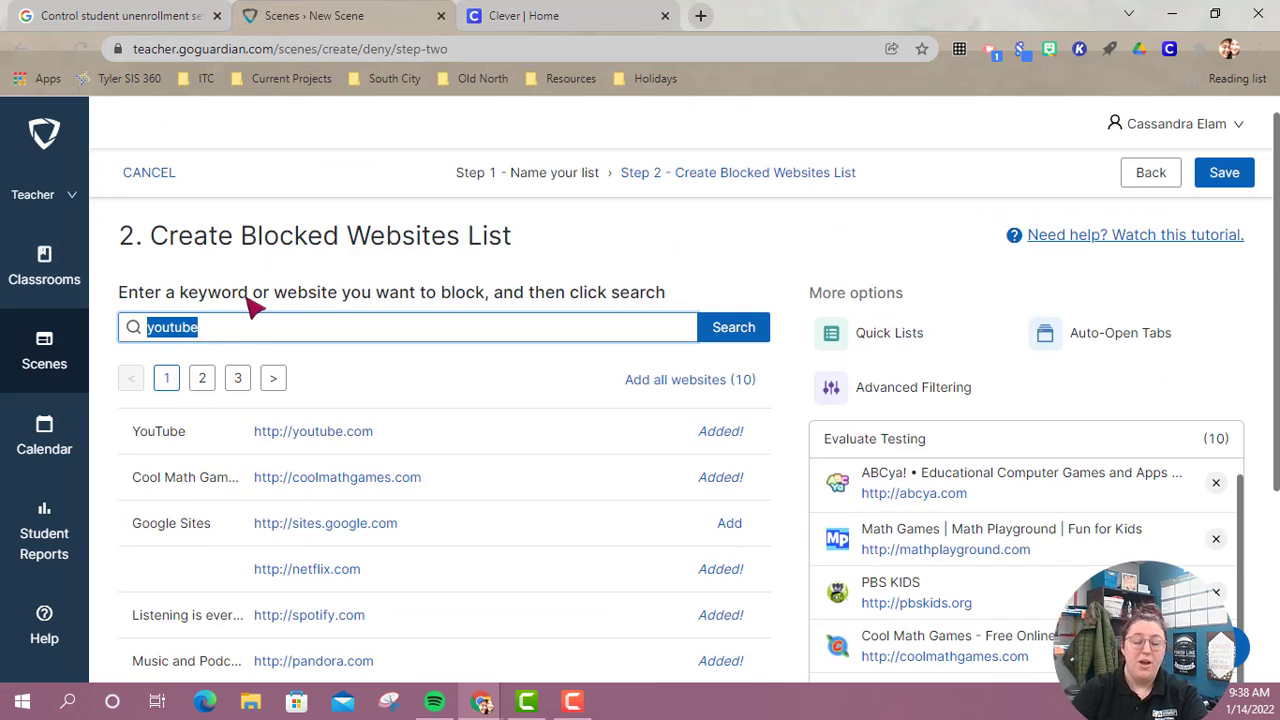
pyautogui.press('BackSpace')
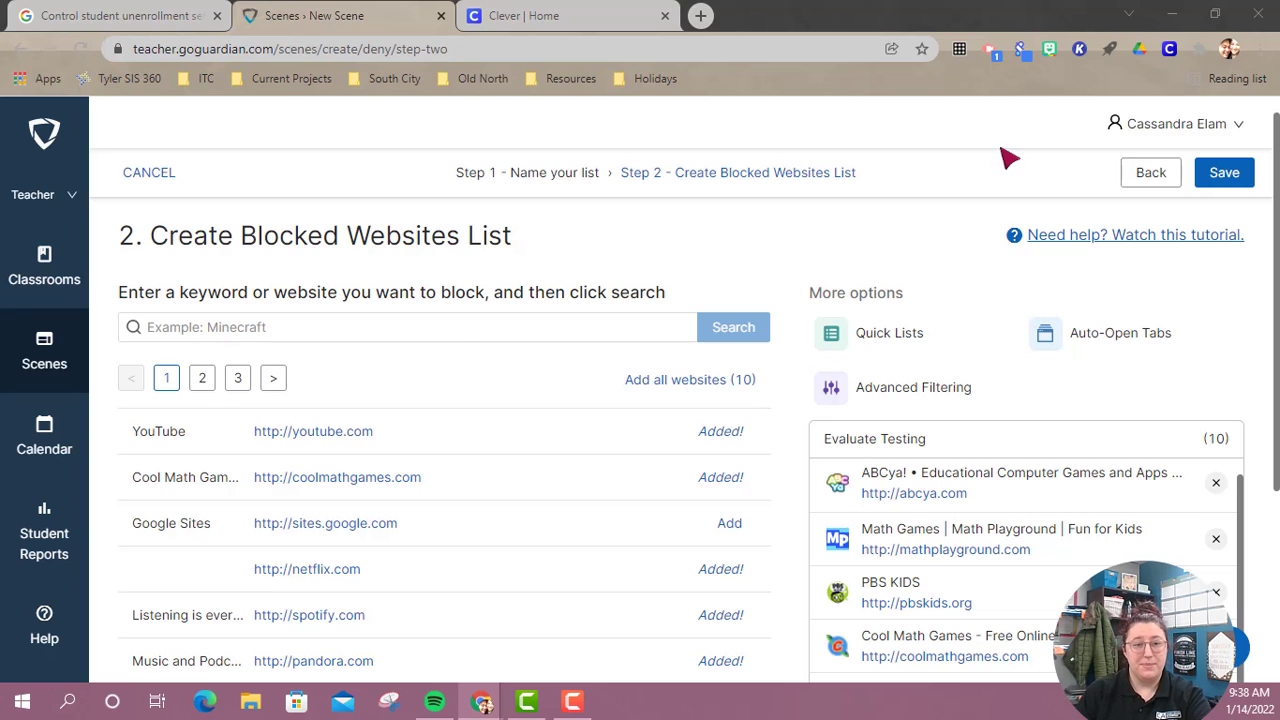
pyautogui.click(424, 328)
pyautogui.write('https://keep.google.com/u/0/')
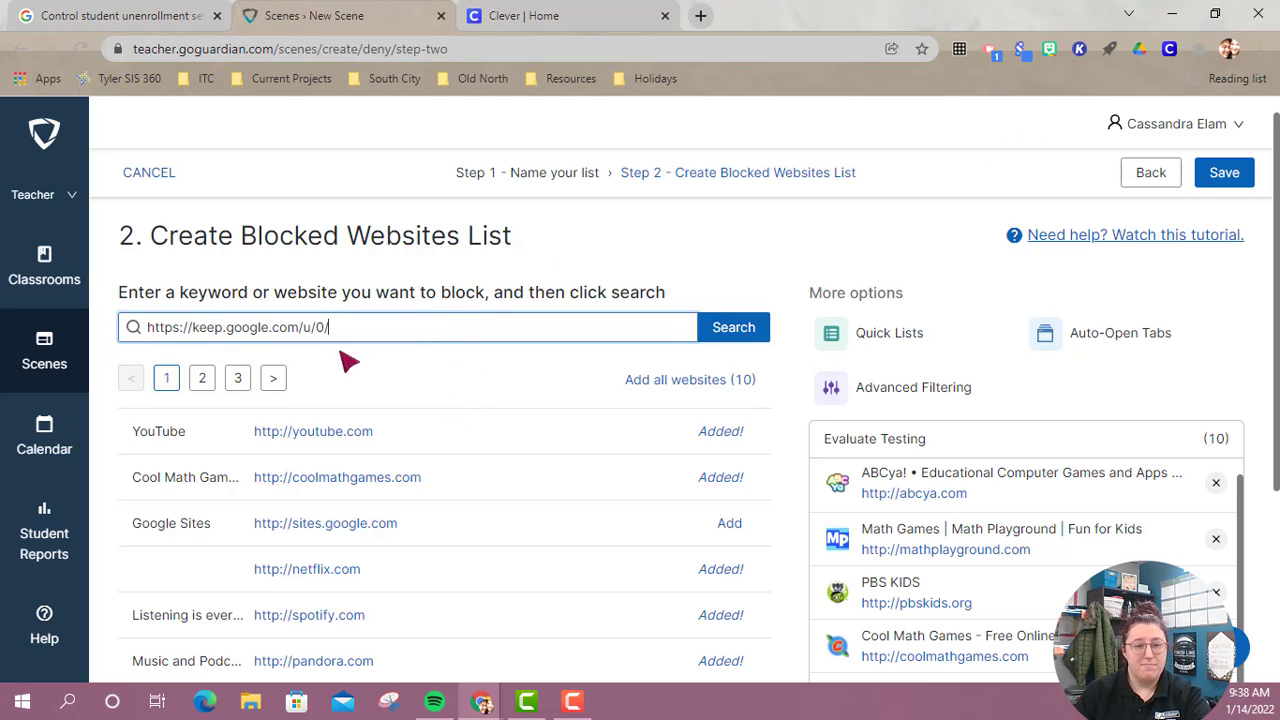
pyautogui.press('Return')
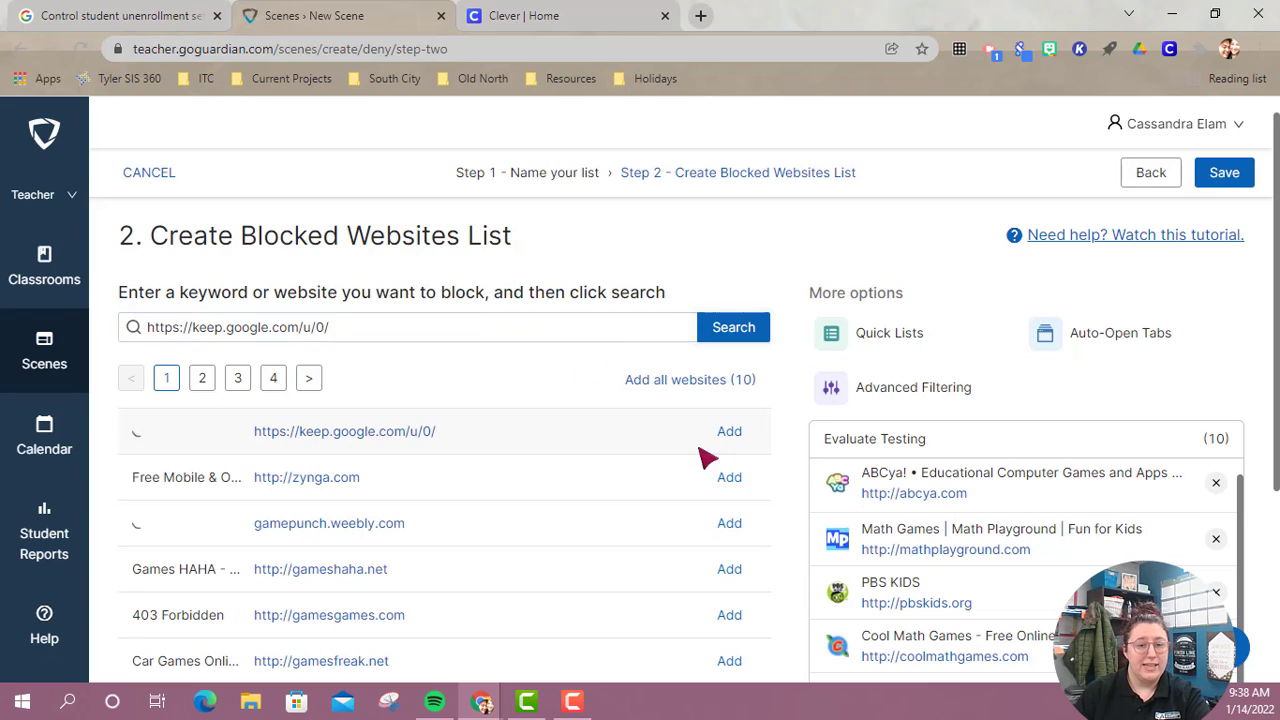
pyautogui.click(736, 431)
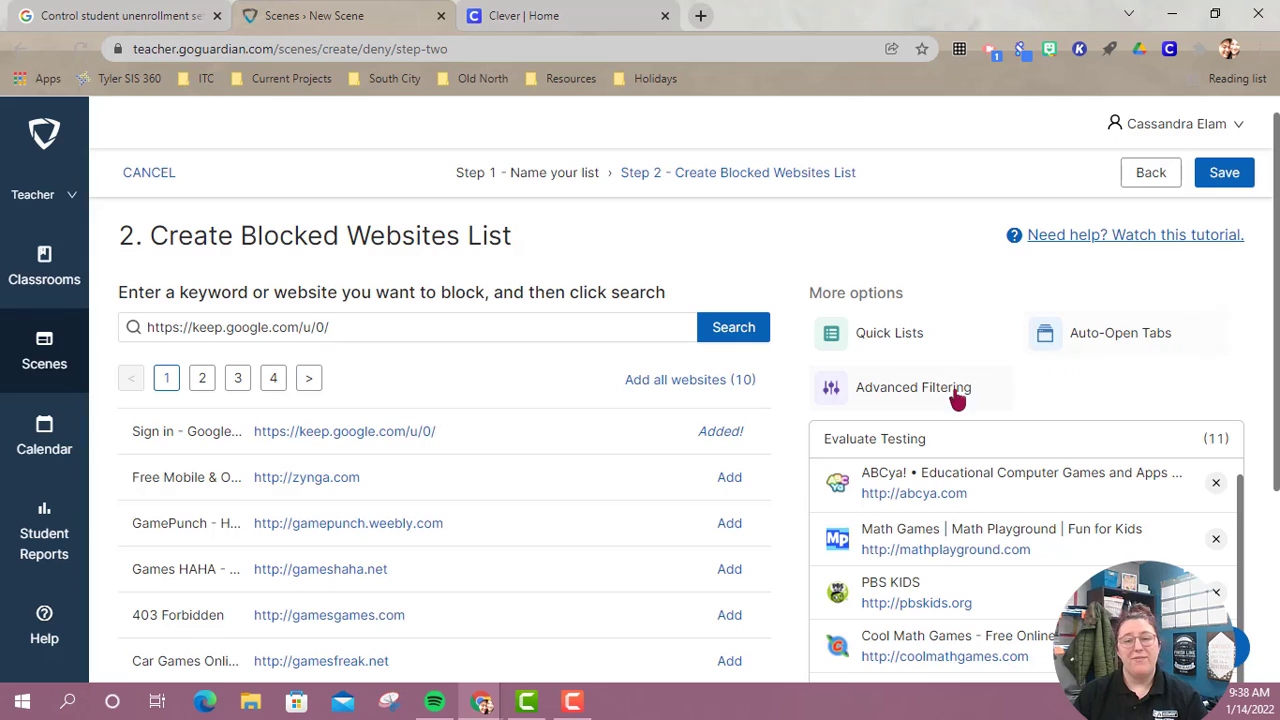
# Review the websites on the Evaluate Testing blocked list and the available tab limits for students.
pyautogui.scroll(-8, 1030, 500)
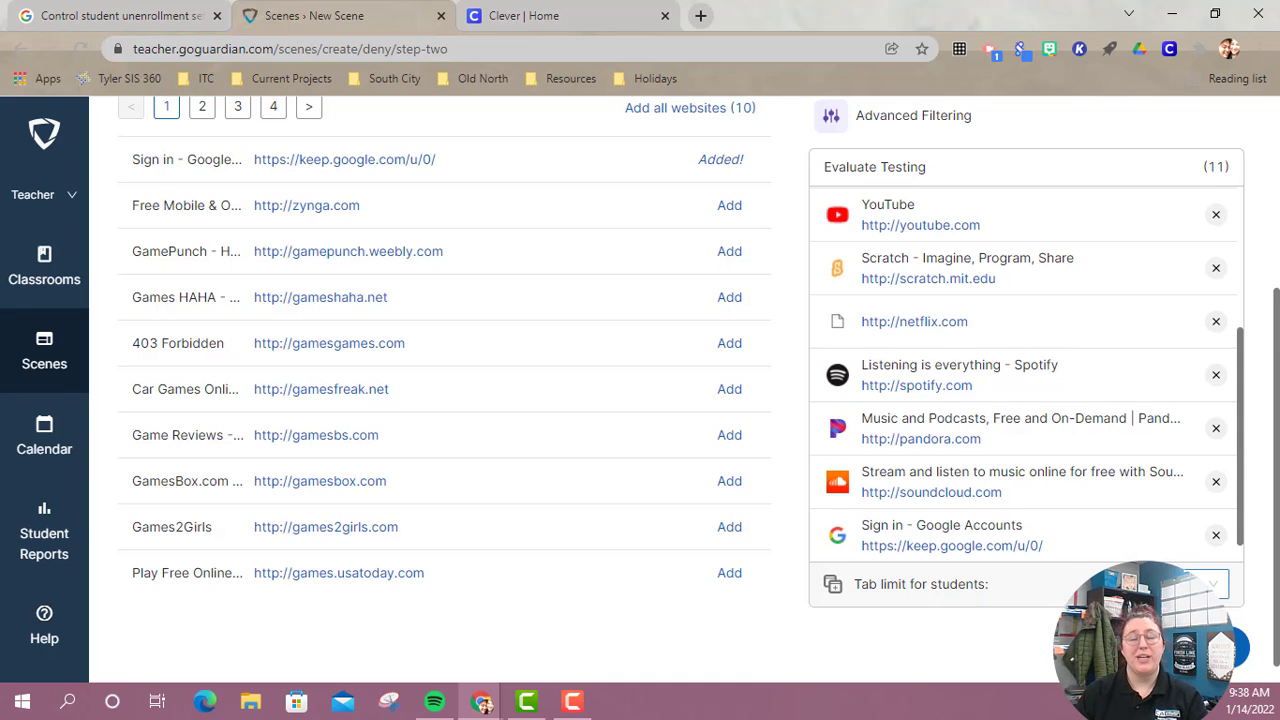
pyautogui.scroll(3, 1034, 451)
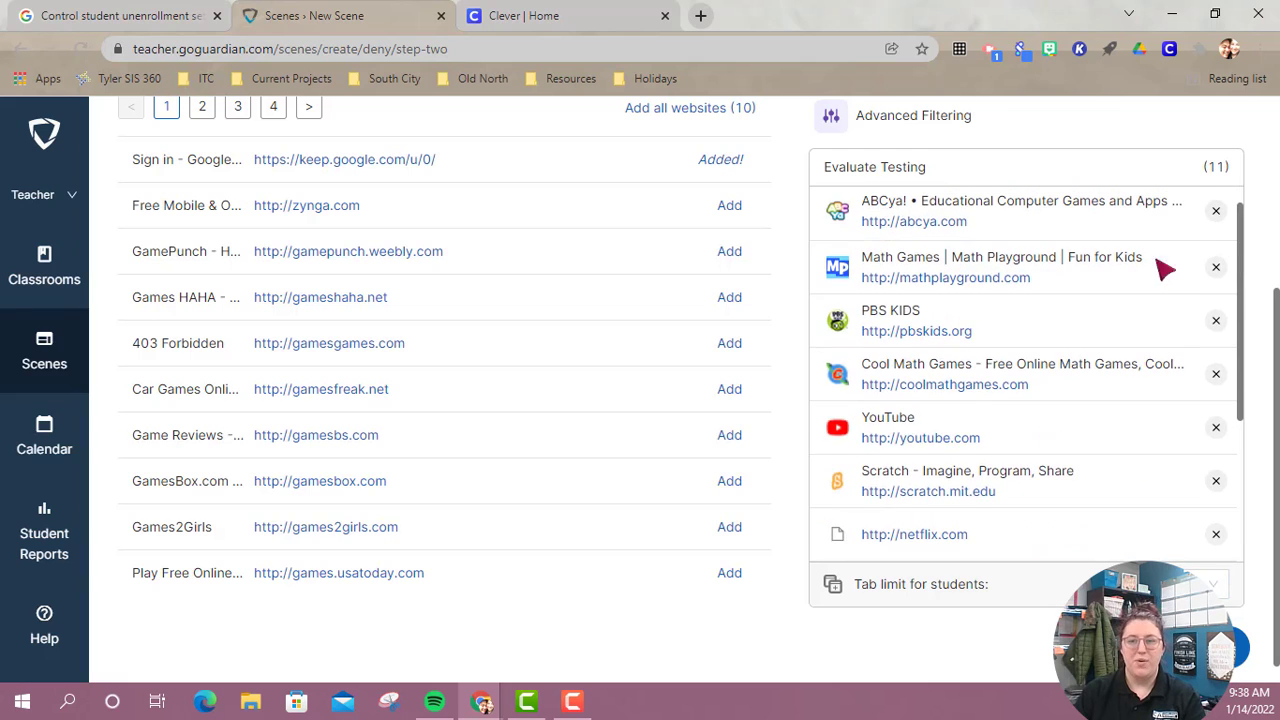
pyautogui.scroll(3, 1100, 318)
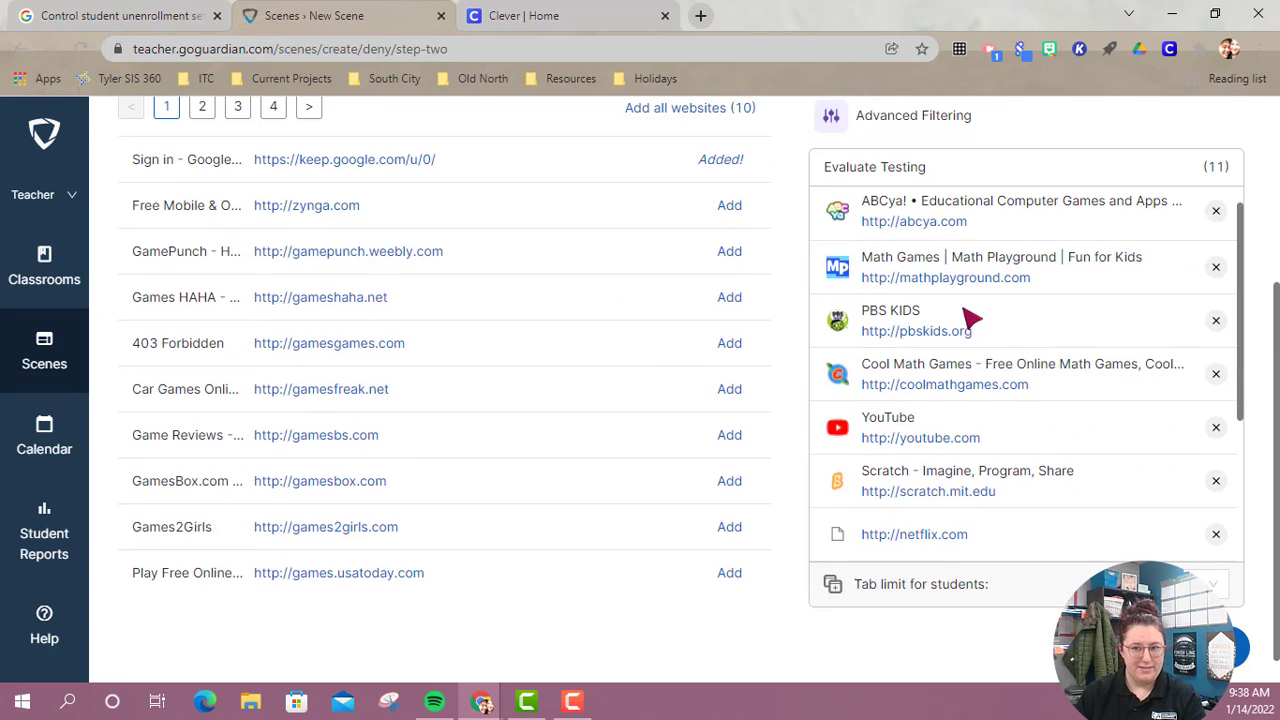
pyautogui.scroll(-3, 966, 320)
pyautogui.click(1210, 585)
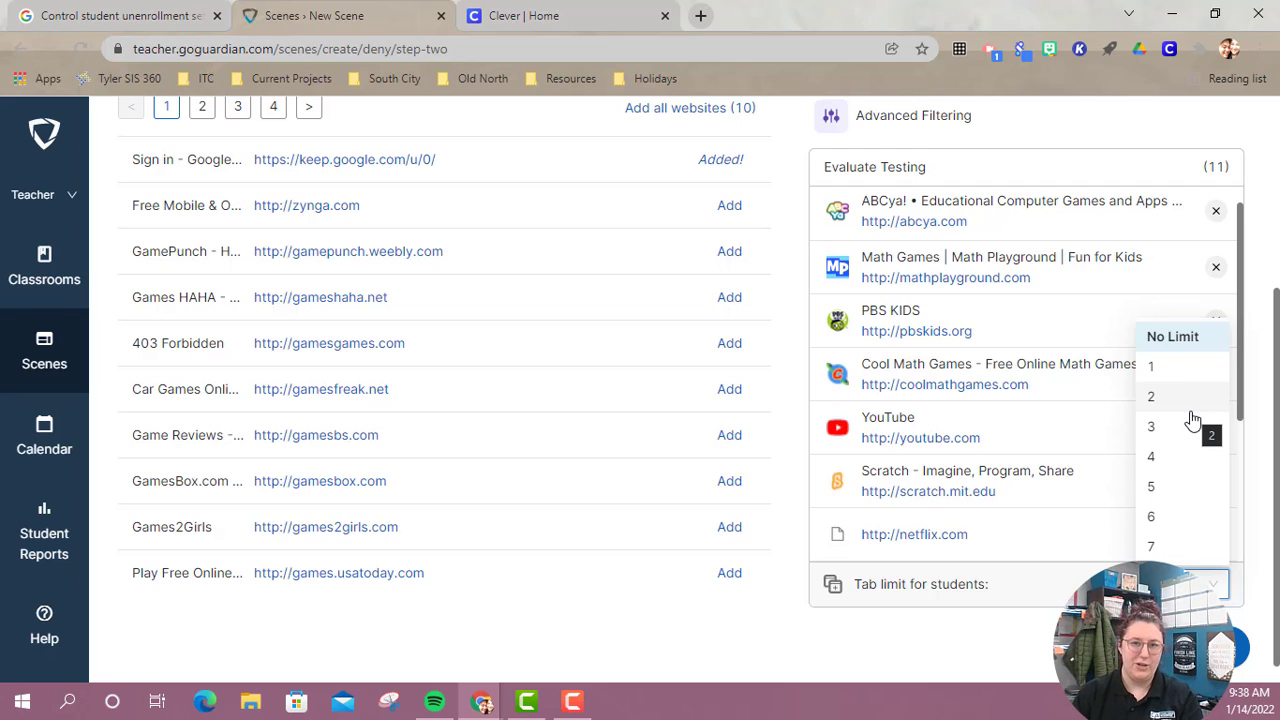
pyautogui.click(798, 432)
# Save the Evaluate Testing scene and check for it among the blocked websites lists.
pyautogui.scroll(3, 820, 440)
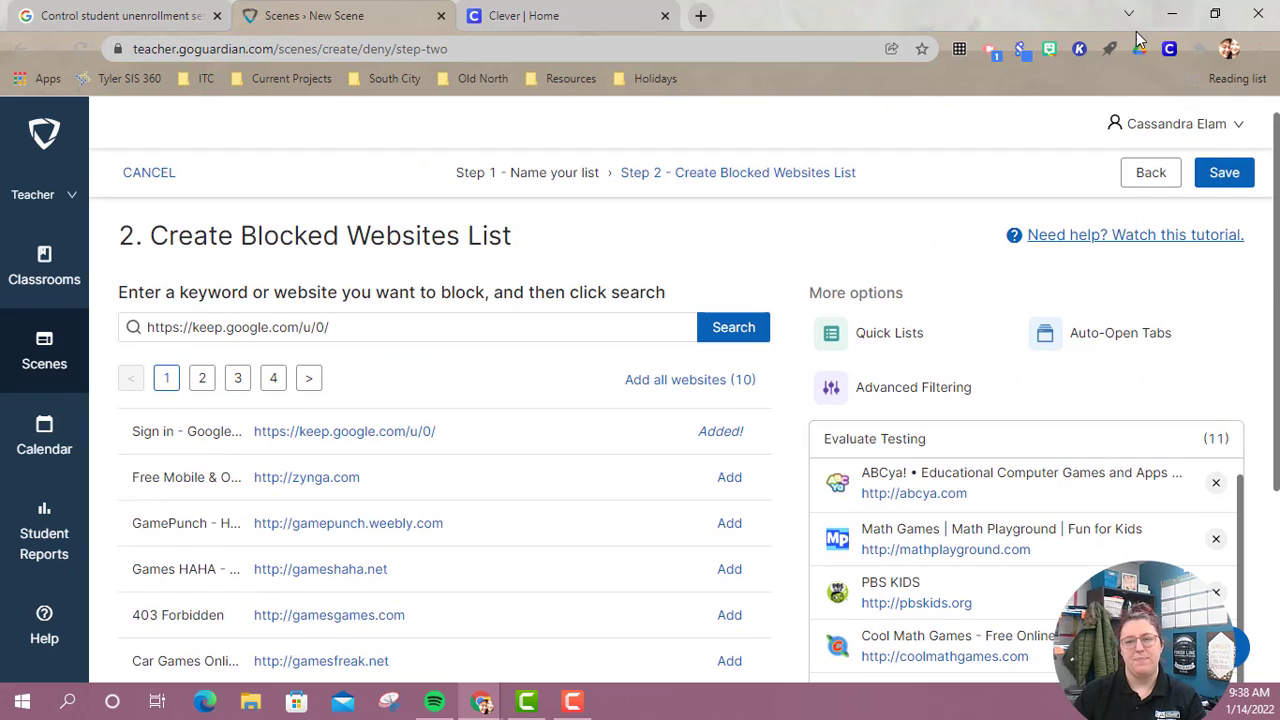
pyautogui.click(1224, 172)
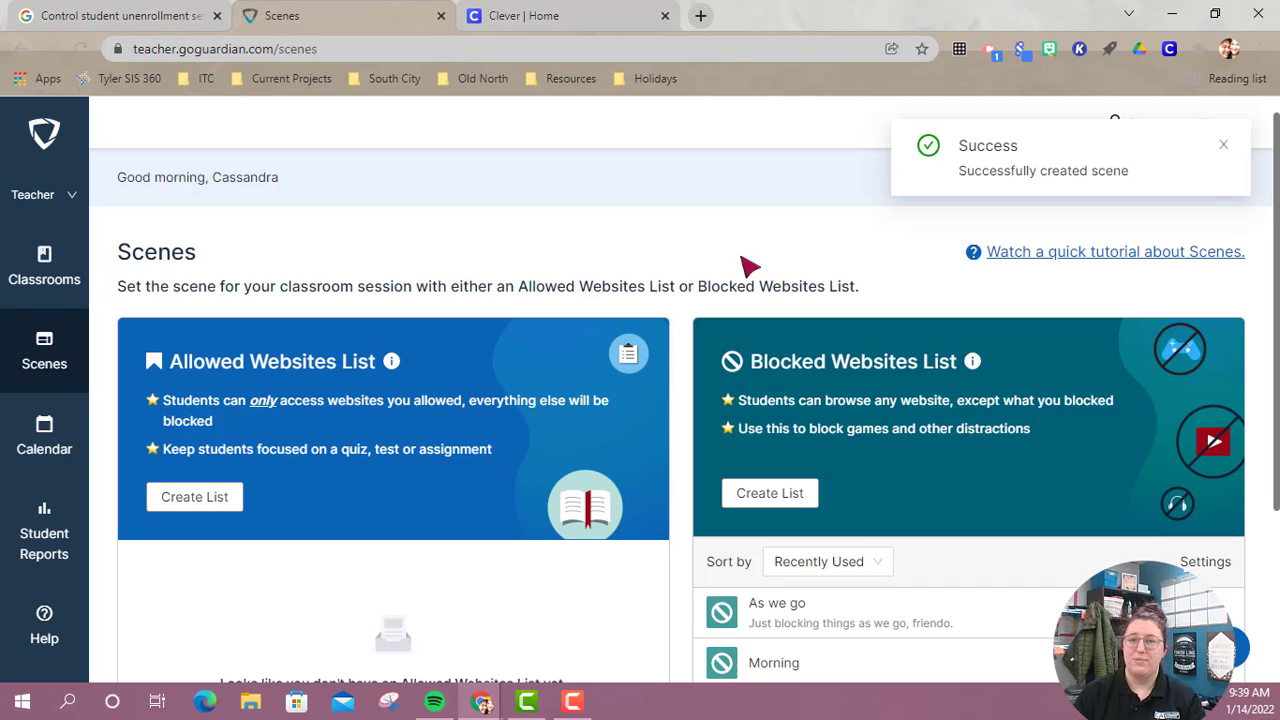
pyautogui.scroll(-2, 760, 258)
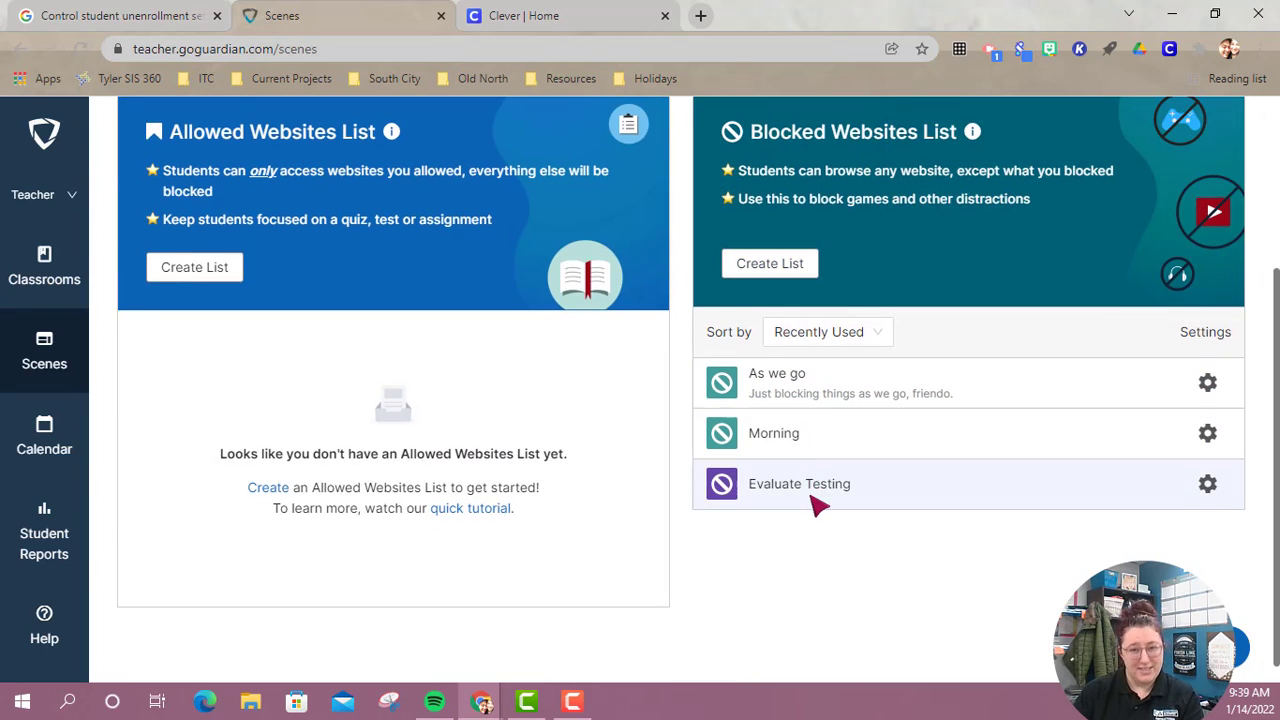
pyautogui.scroll(2, 923, 409)
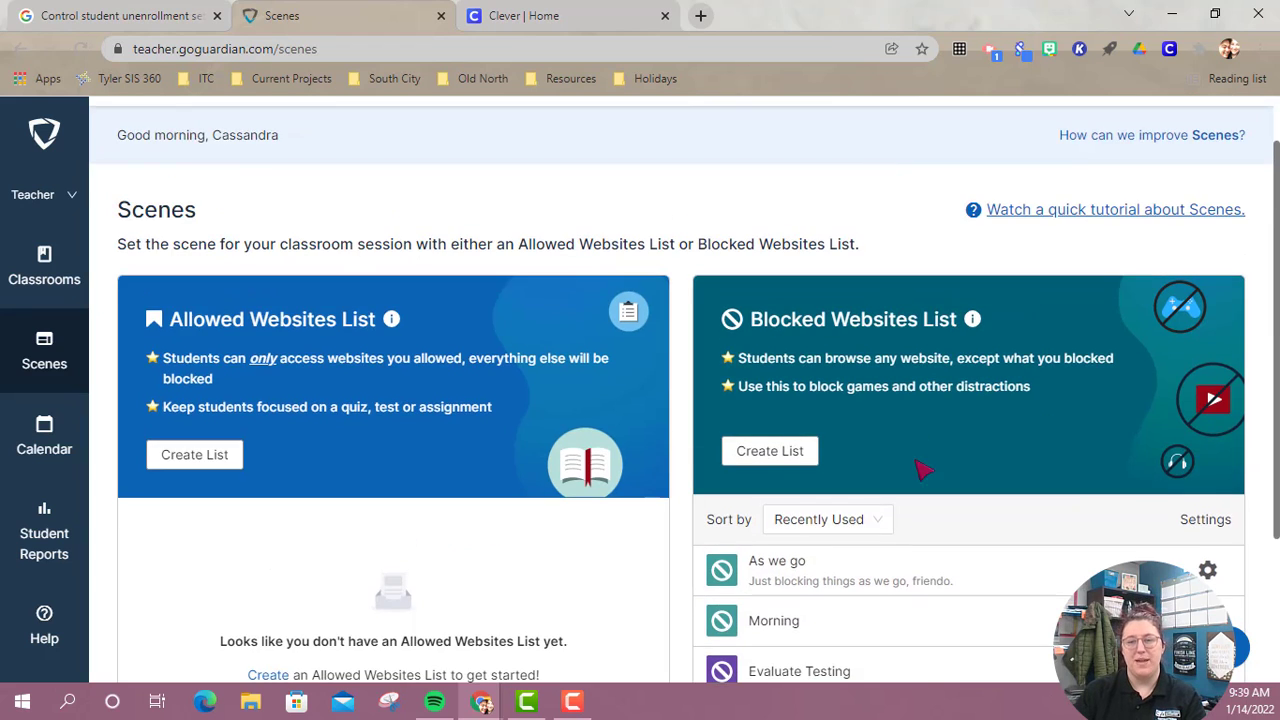
# Open the "As we go" blocked list for editing to examine its websites, and return to the Scenes overview without saving.
pyautogui.scroll(-2, 920, 466)
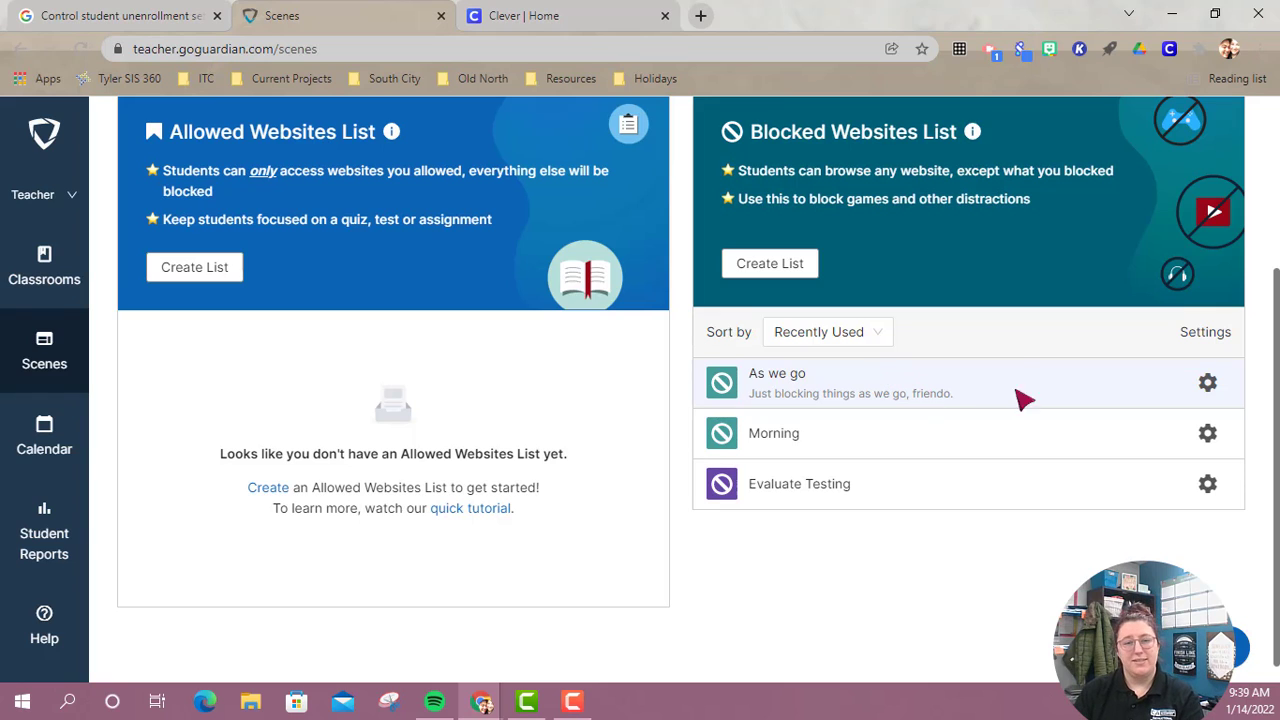
pyautogui.click(1208, 386)
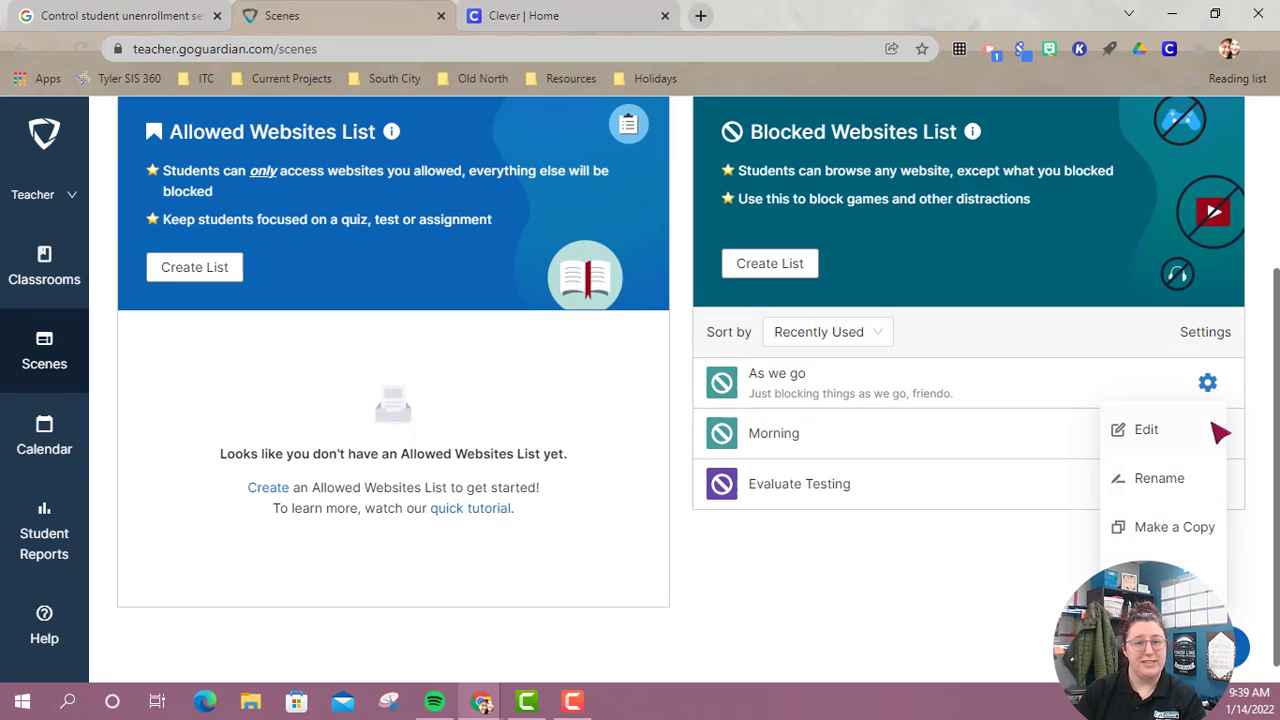
pyautogui.click(1205, 429)
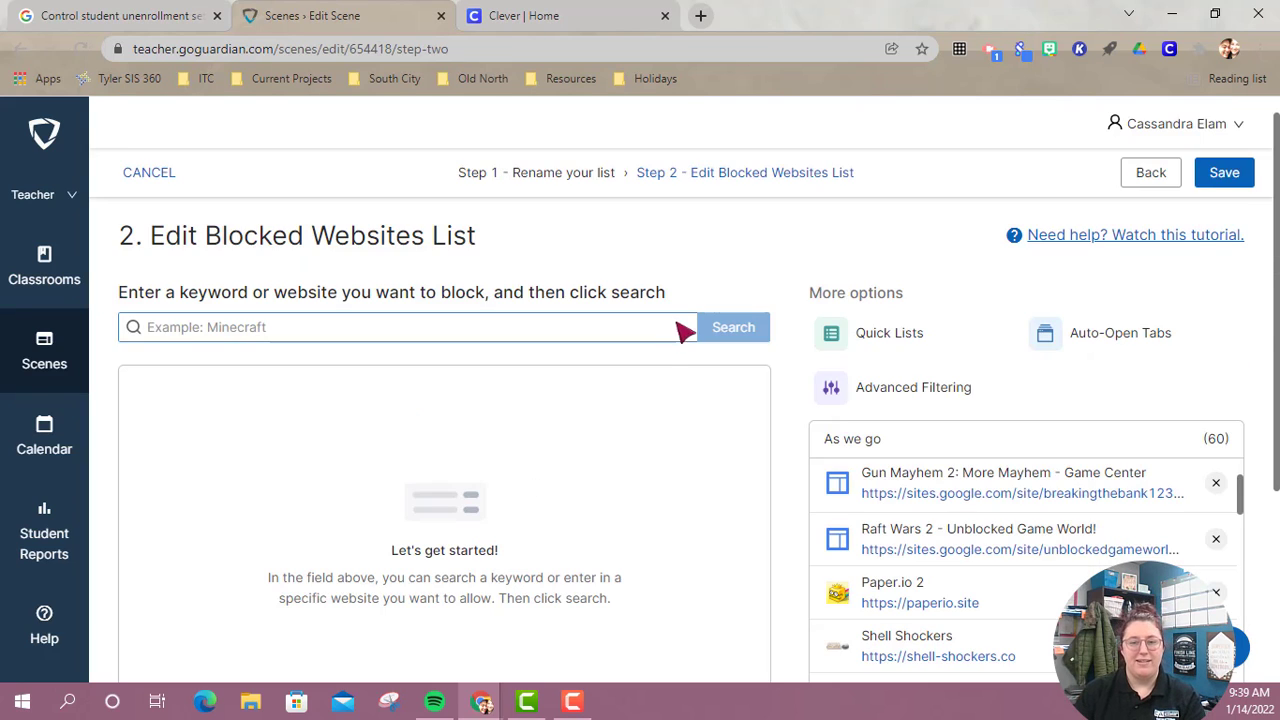
pyautogui.scroll(-3, 875, 390)
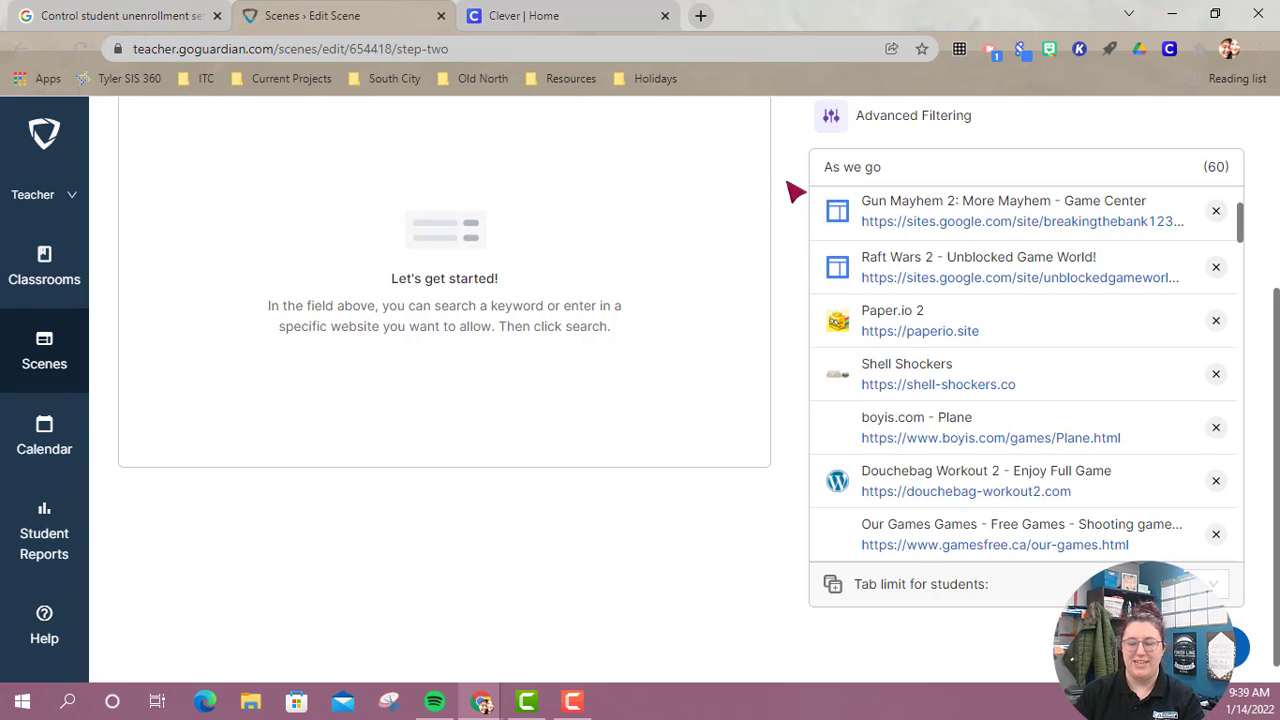
pyautogui.scroll(3, 794, 192)
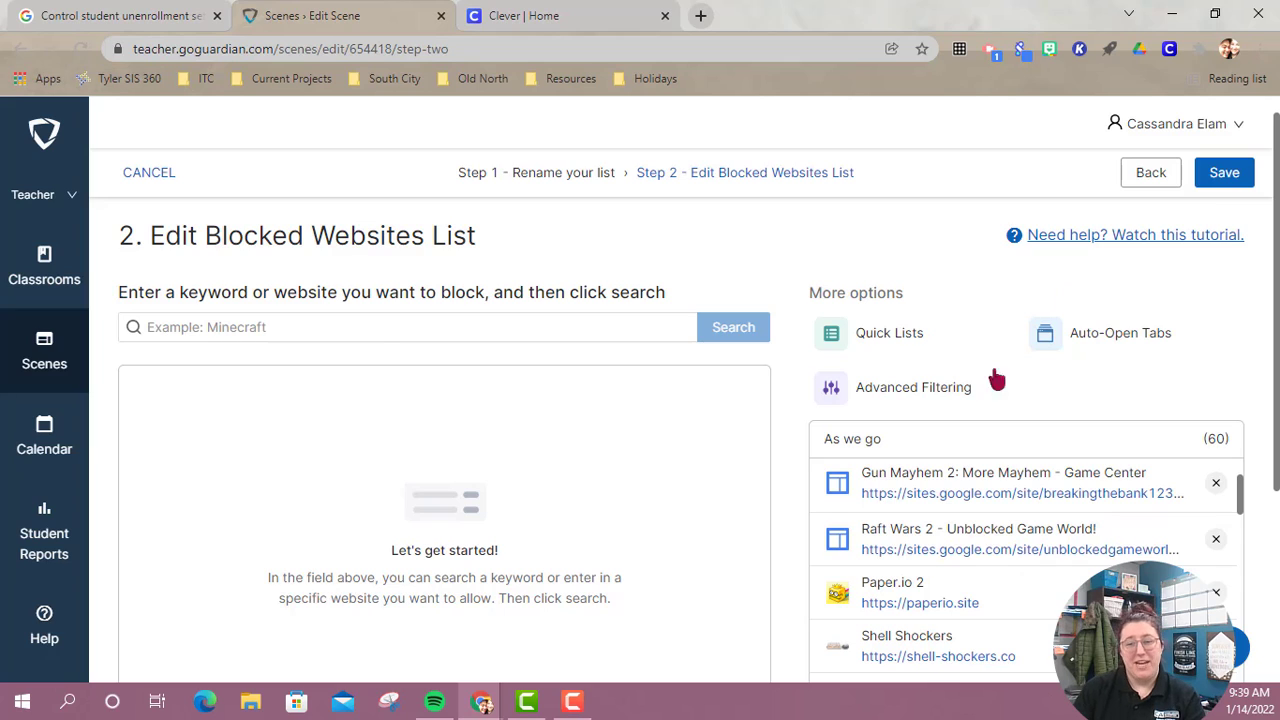
pyautogui.click(354, 338)
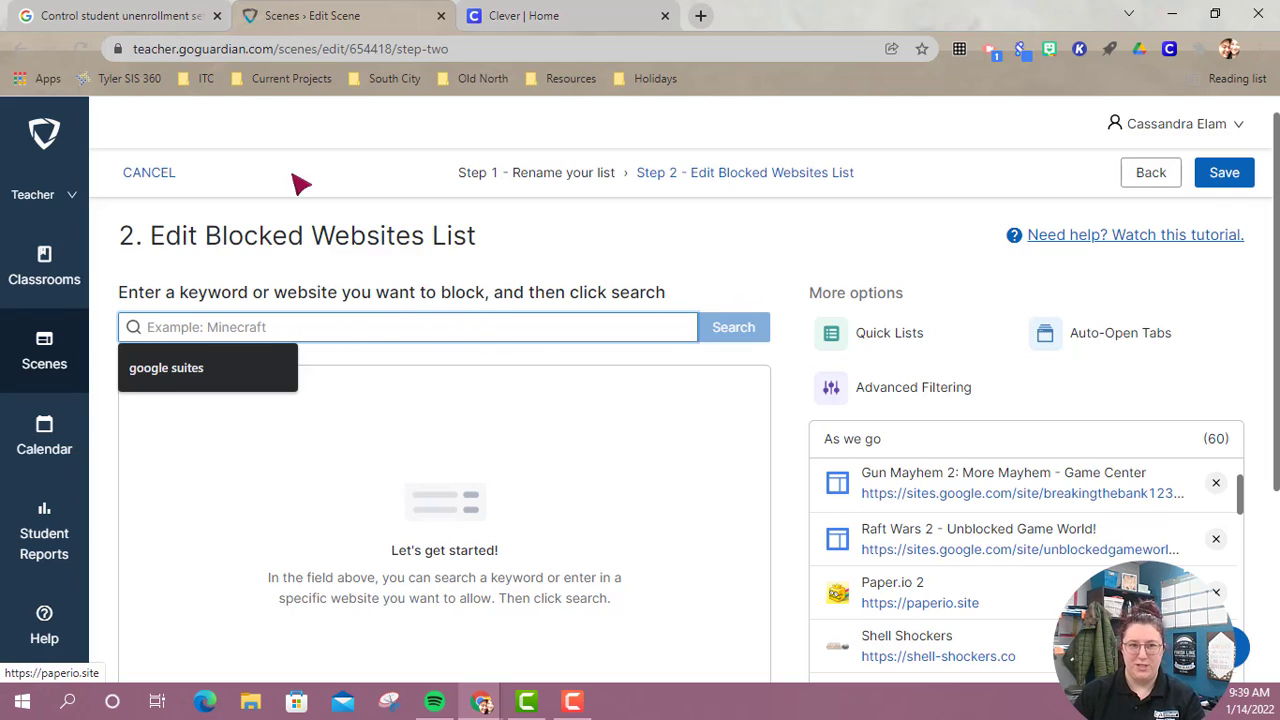
pyautogui.click(18, 52)
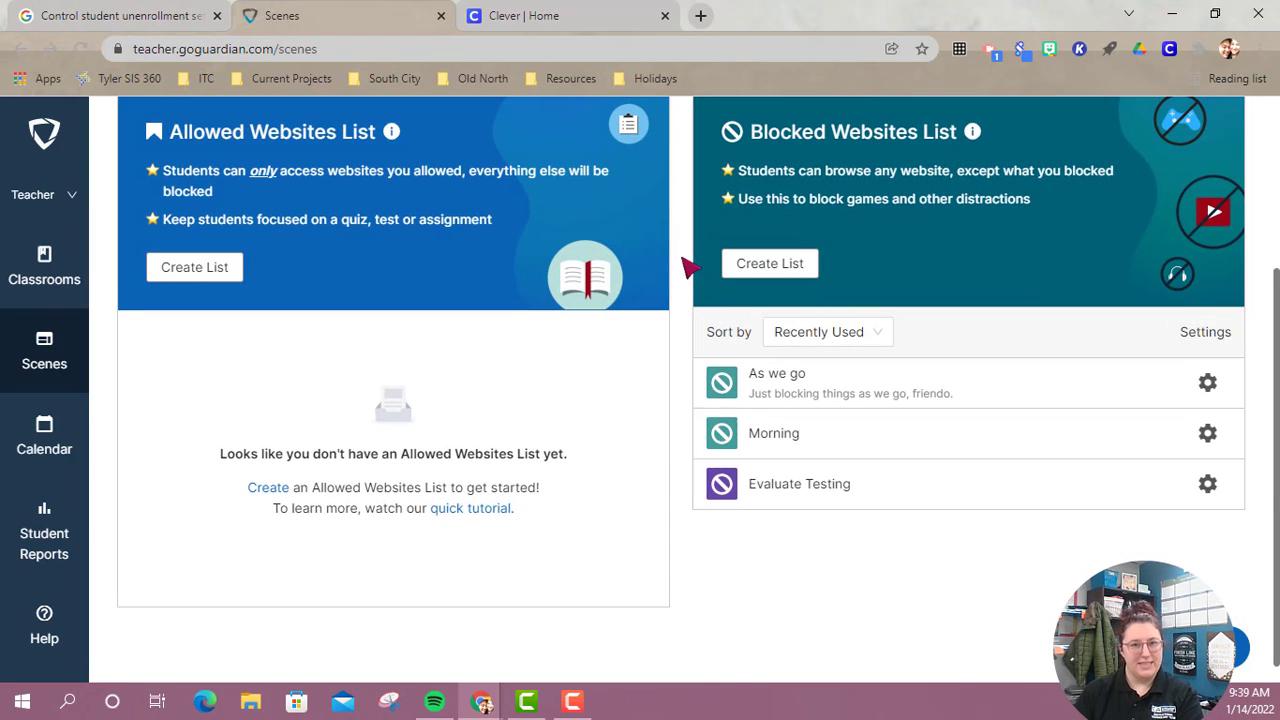
pyautogui.scroll(3, 686, 266)
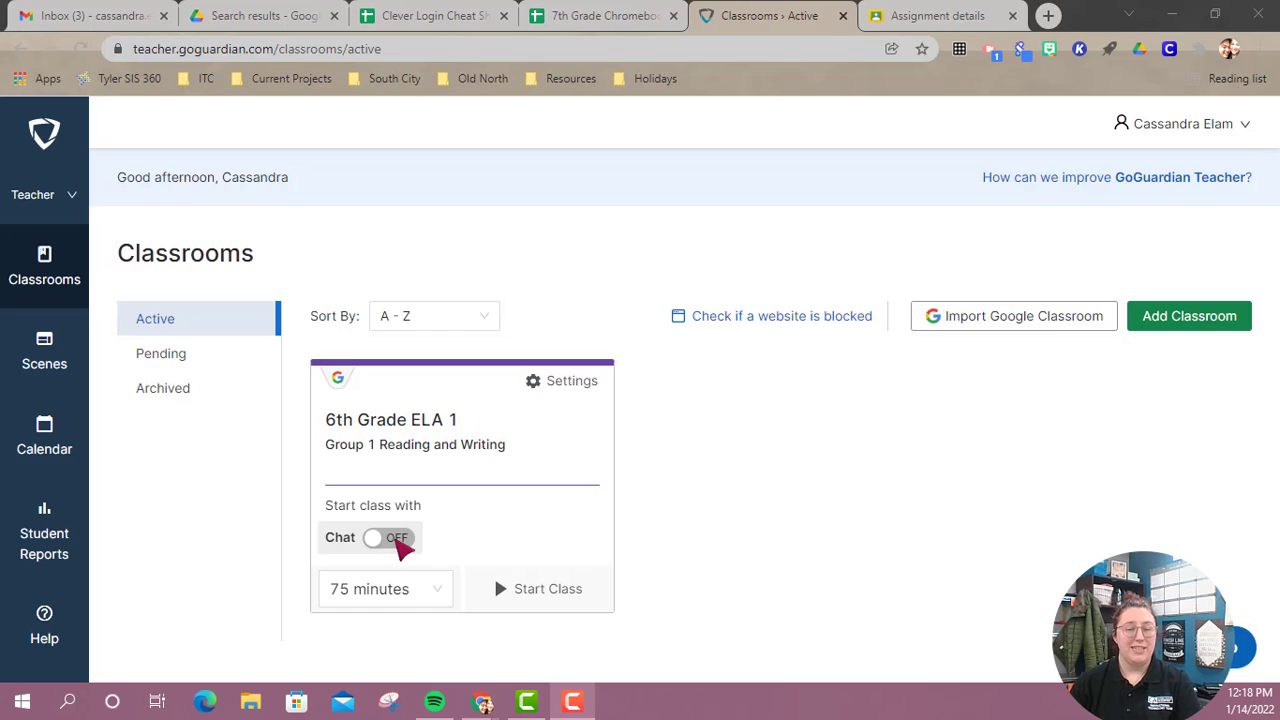
# Start the 6th Grade ELA 1 class session with chat off and a duration of 60 minutes.
pyautogui.click(397, 540)
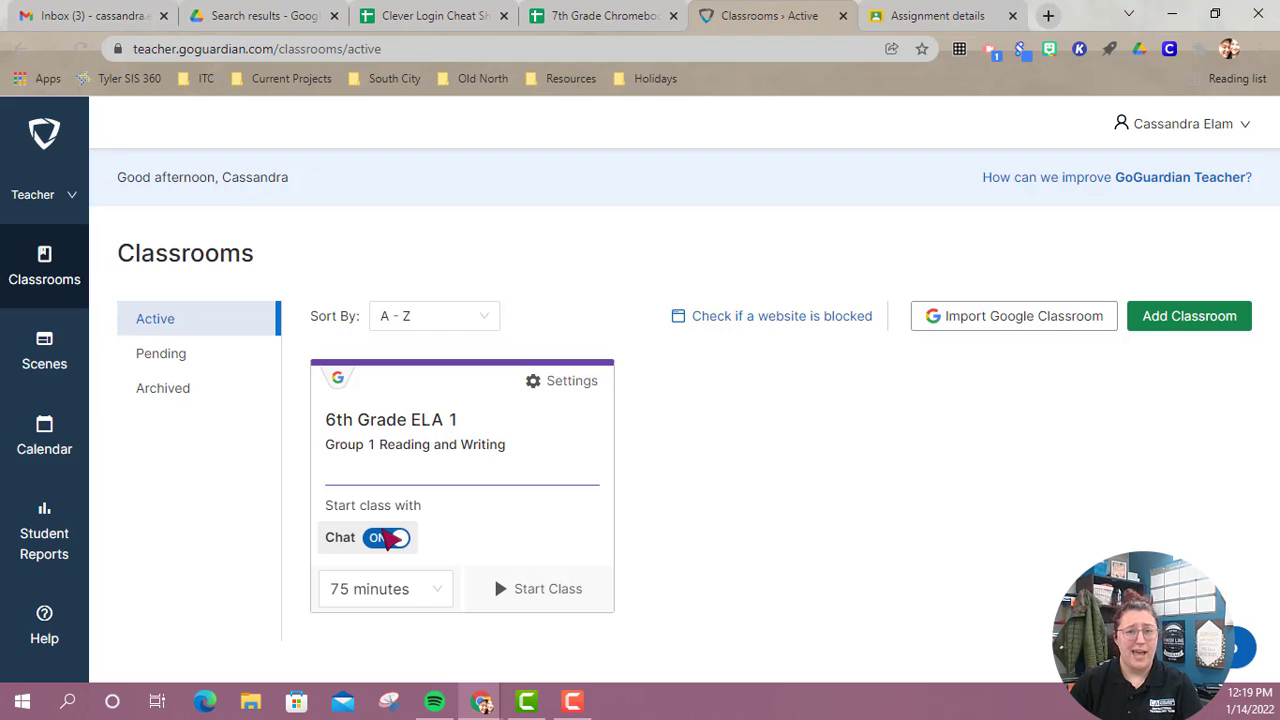
pyautogui.click(388, 538)
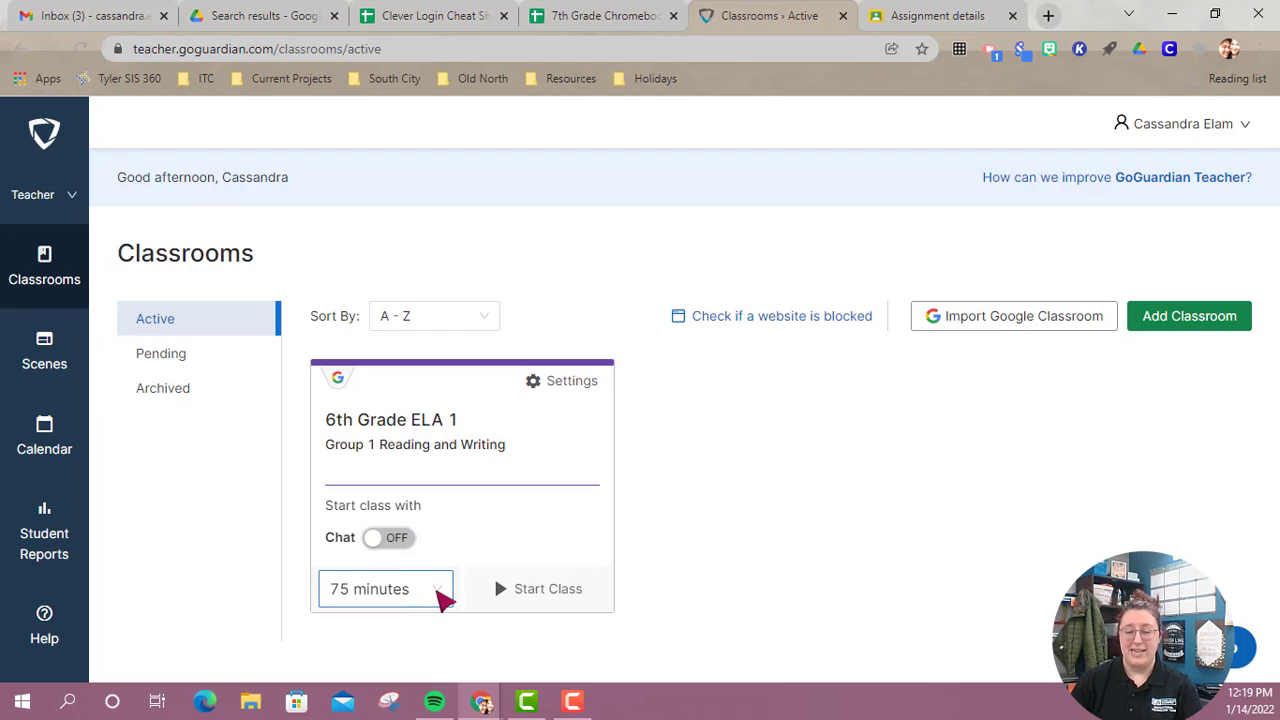
pyautogui.click(440, 598)
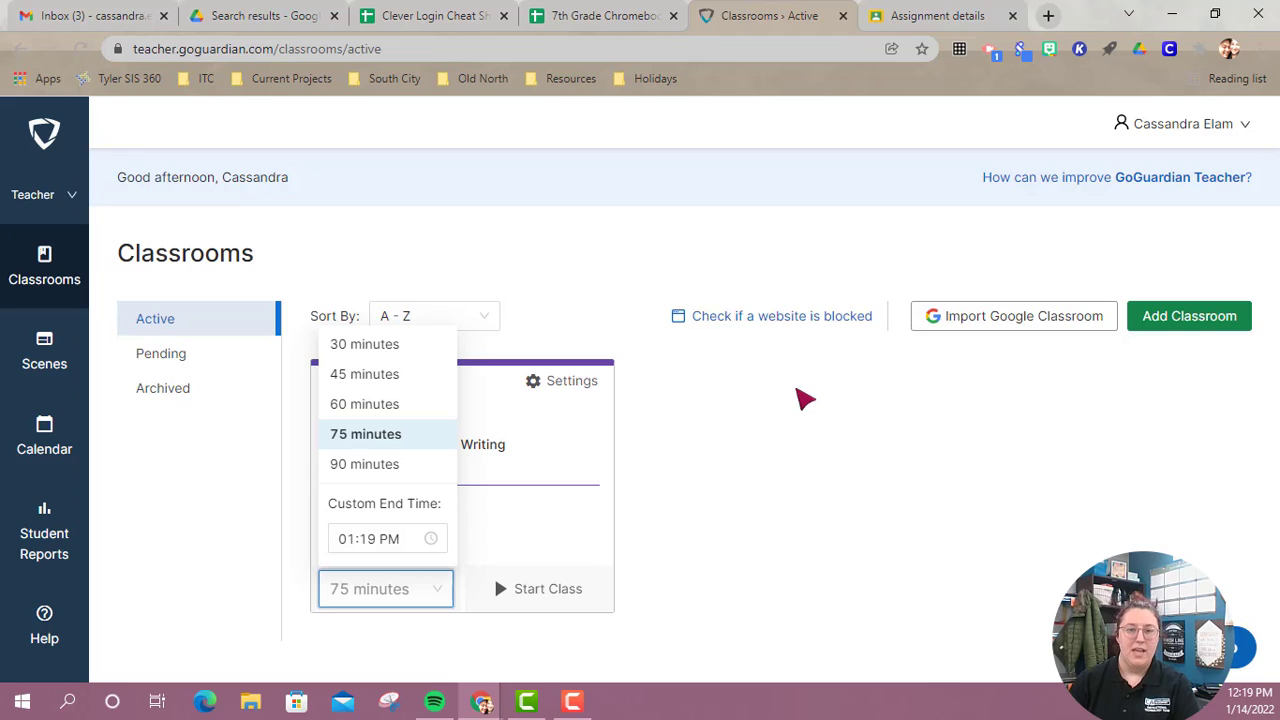
pyautogui.click(364, 404)
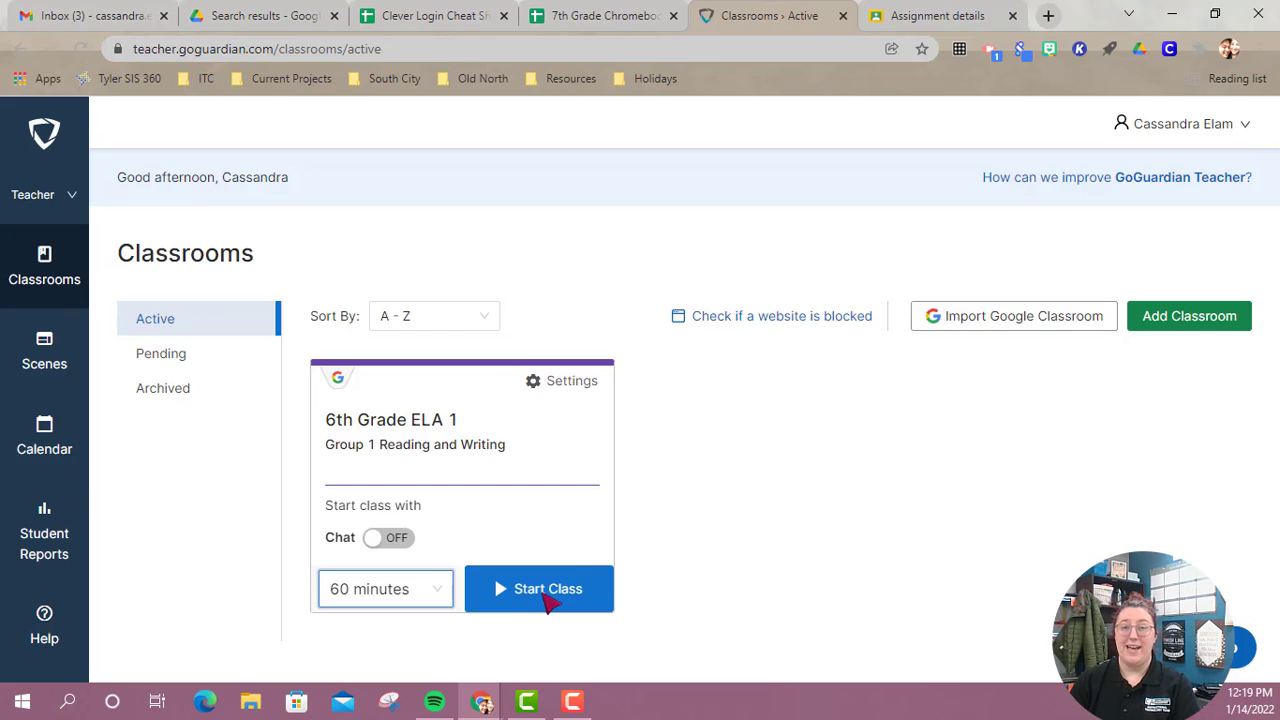
pyautogui.click(541, 594)
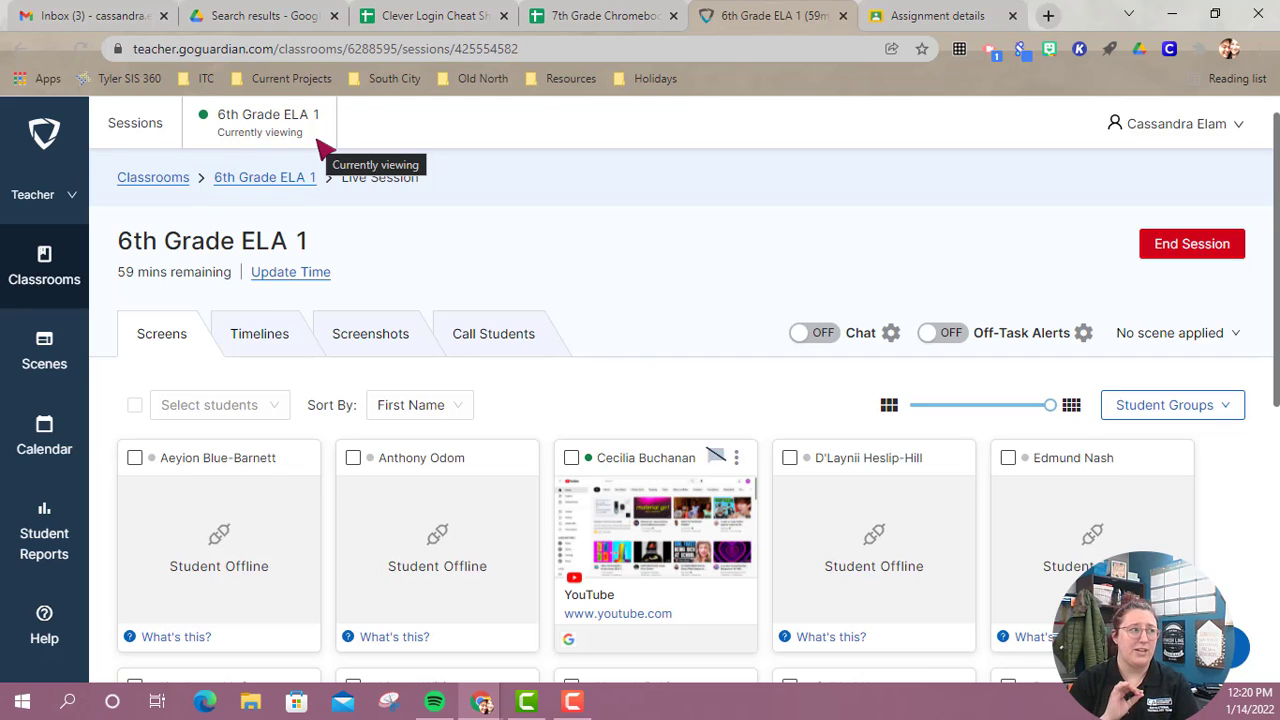
# Examine the options for extending the live session's time, and look over the students' screens.
pyautogui.click(290, 274)
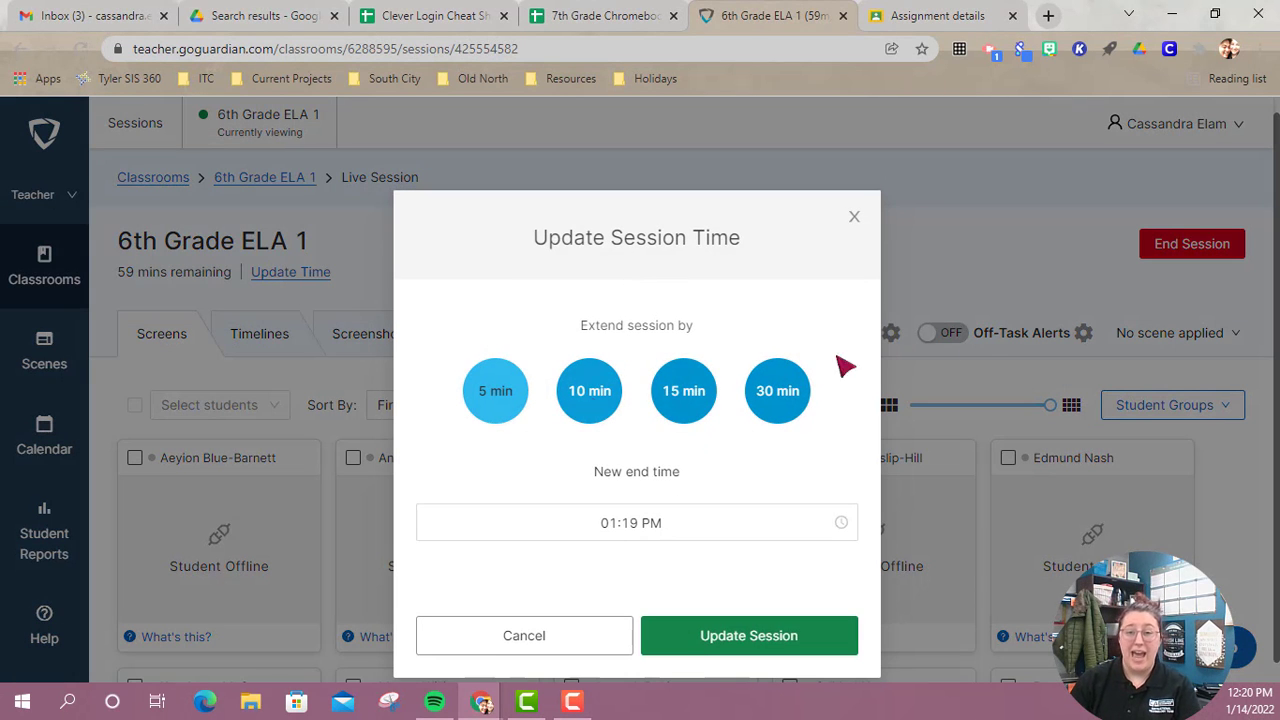
pyautogui.click(855, 217)
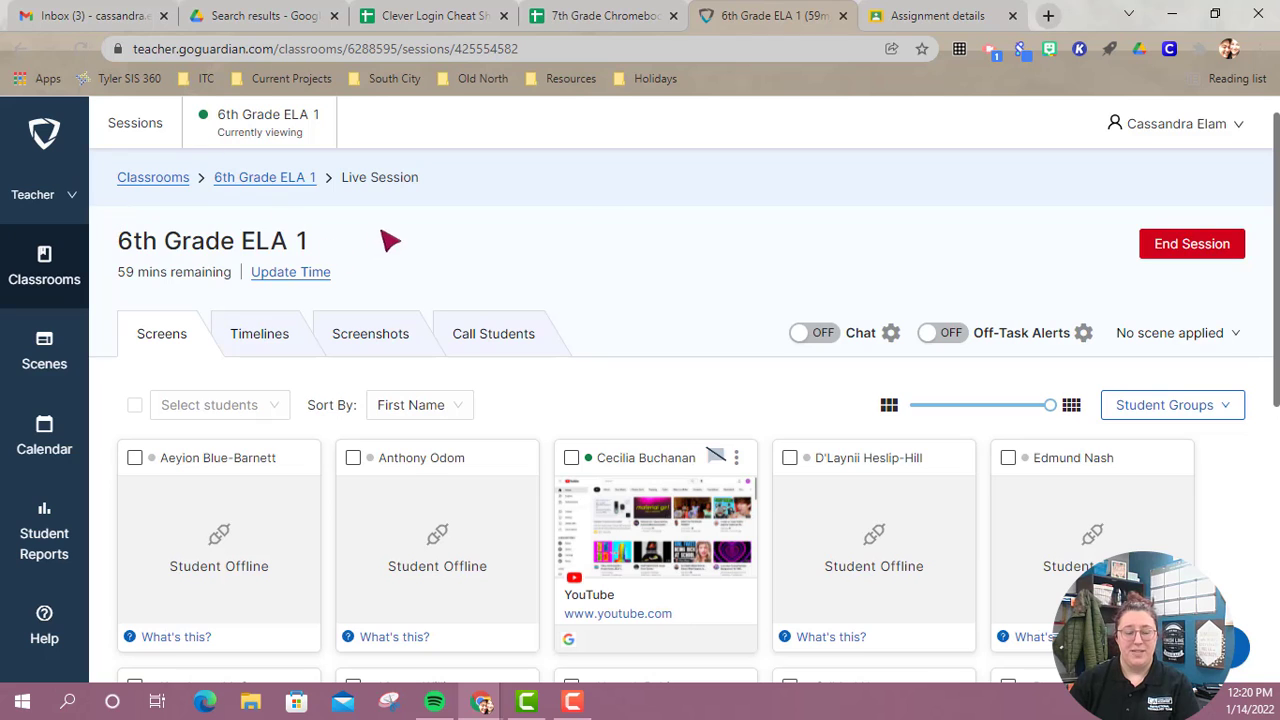
pyautogui.scroll(-3, 700, 232)
pyautogui.scroll(-3, 371, 349)
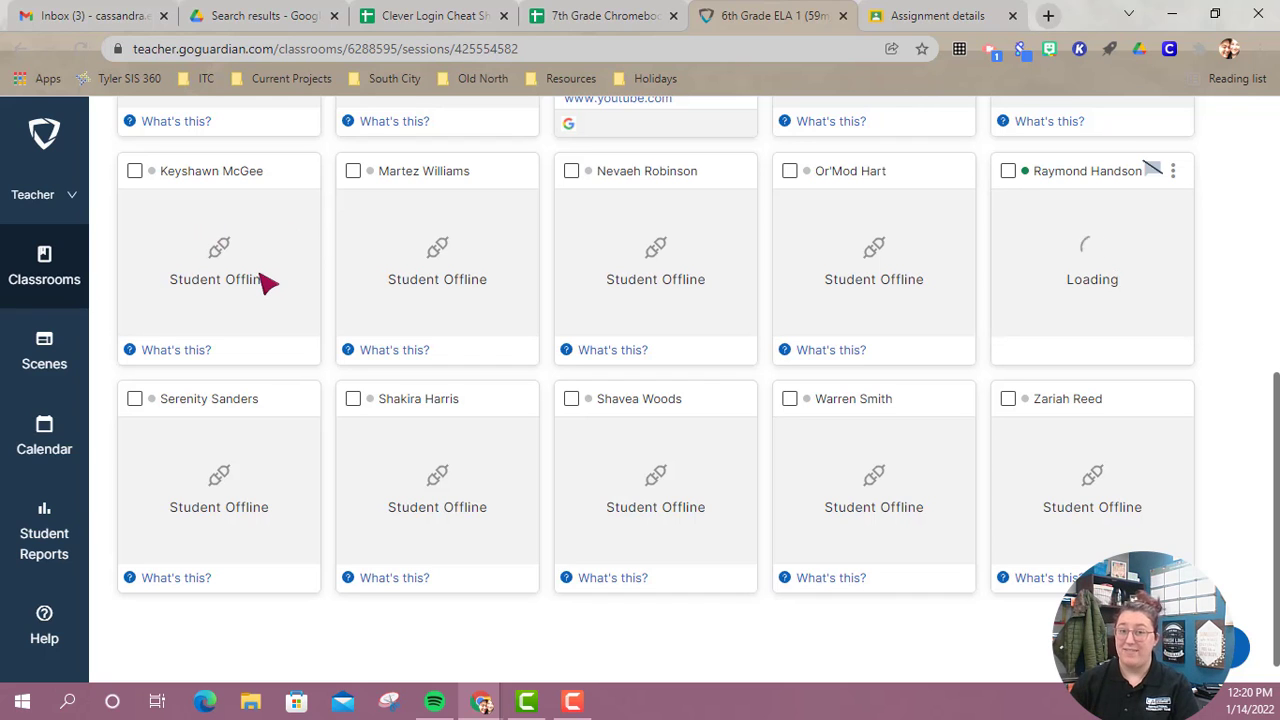
pyautogui.scroll(7, 880, 274)
pyautogui.scroll(-2, 770, 362)
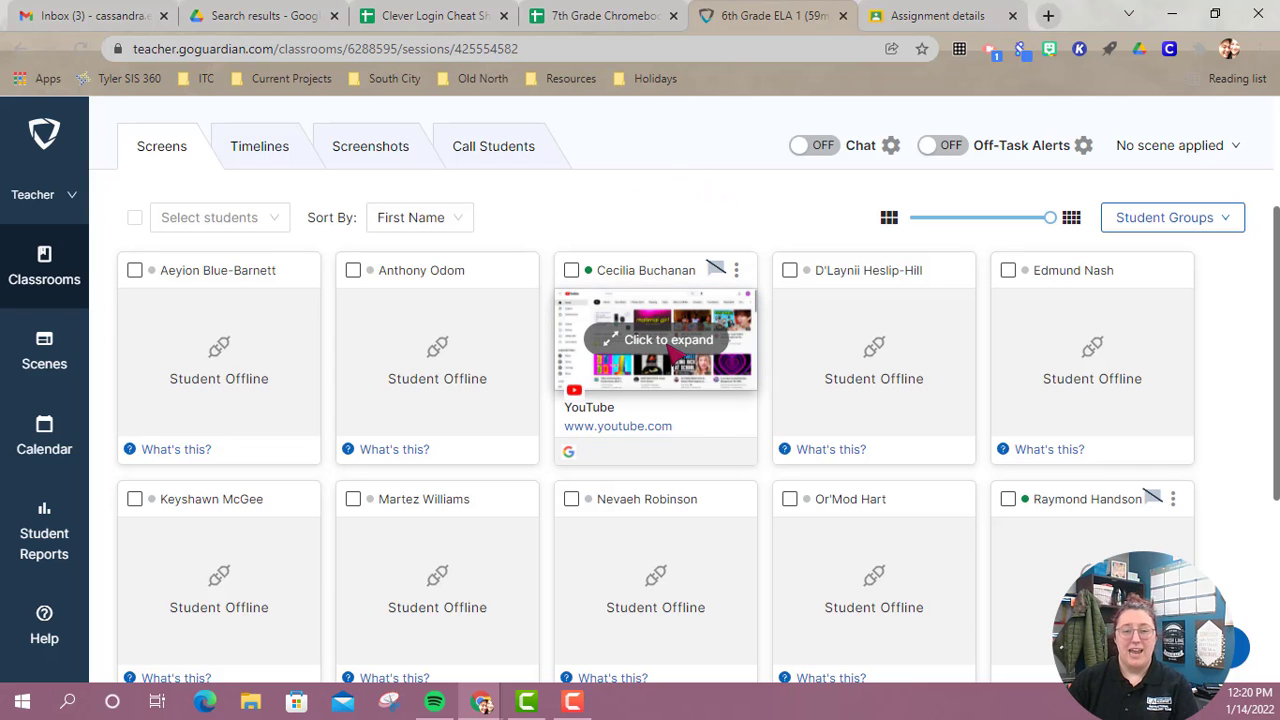
# In the expanded view of the student on YouTube, close the active "math games" search tab and copy the YouTube tab's link address.
pyautogui.click(674, 350)
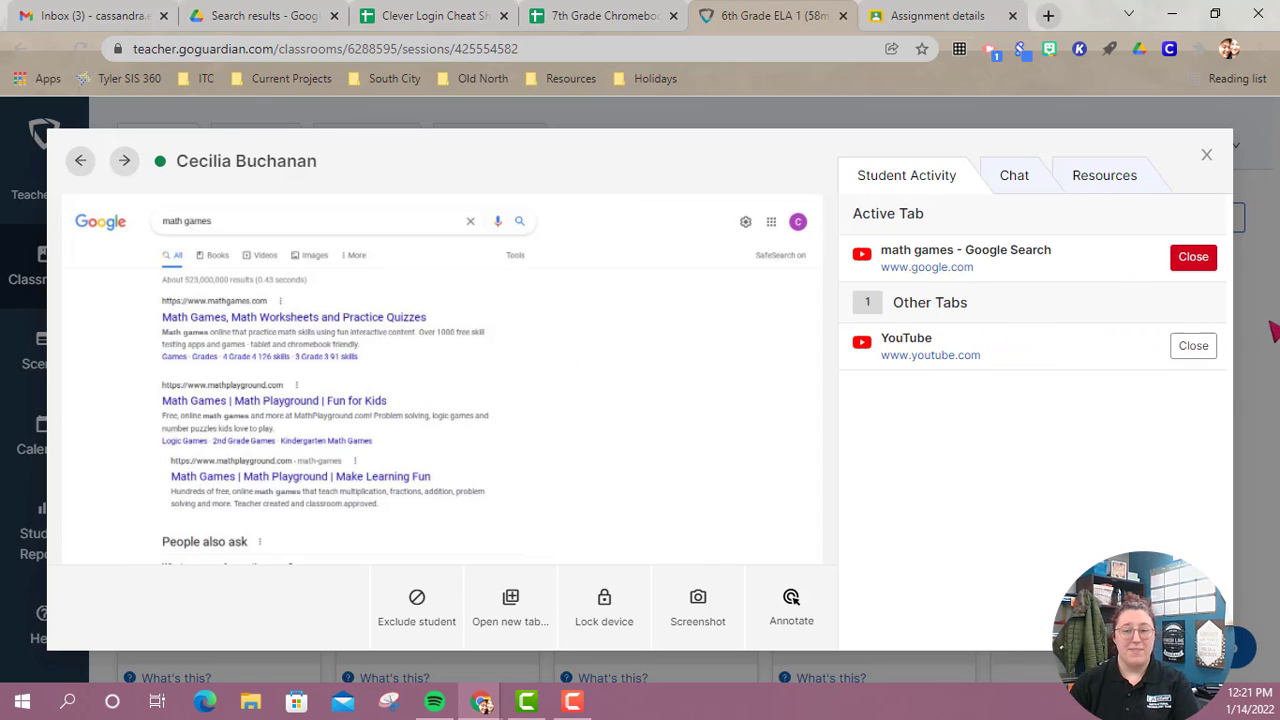
pyautogui.click(1193, 257)
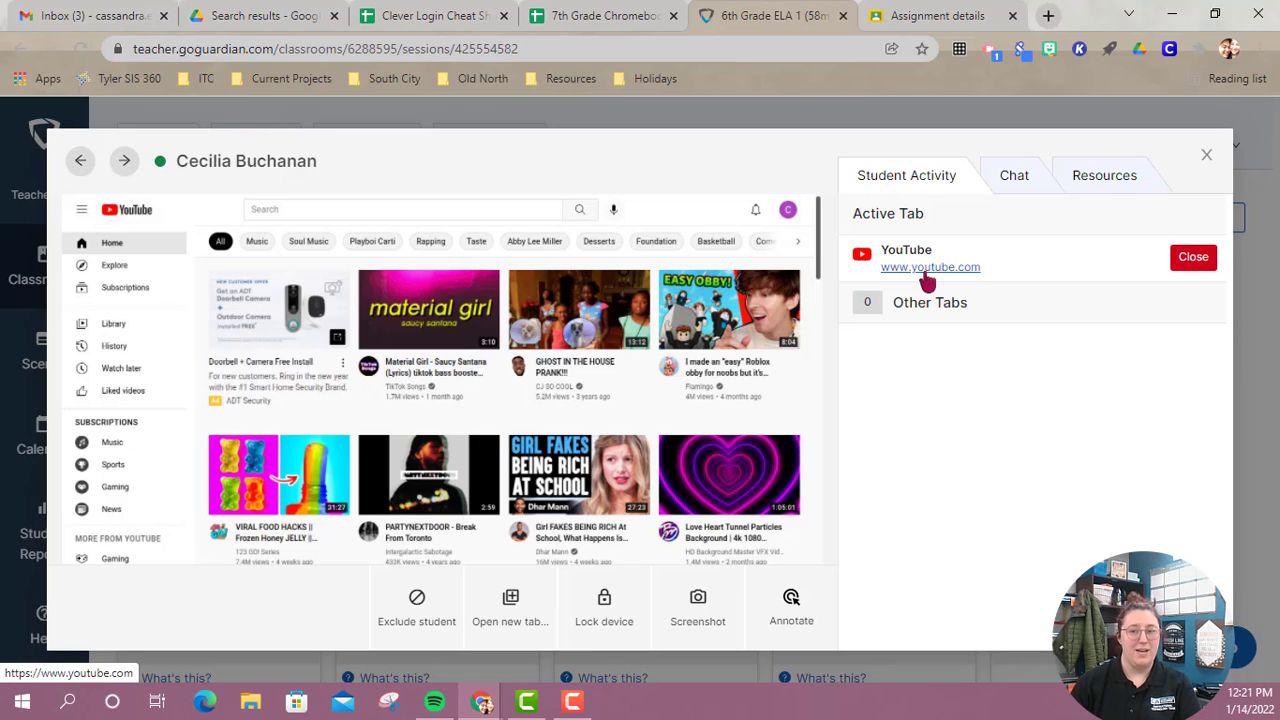
pyautogui.rightClick(928, 283)
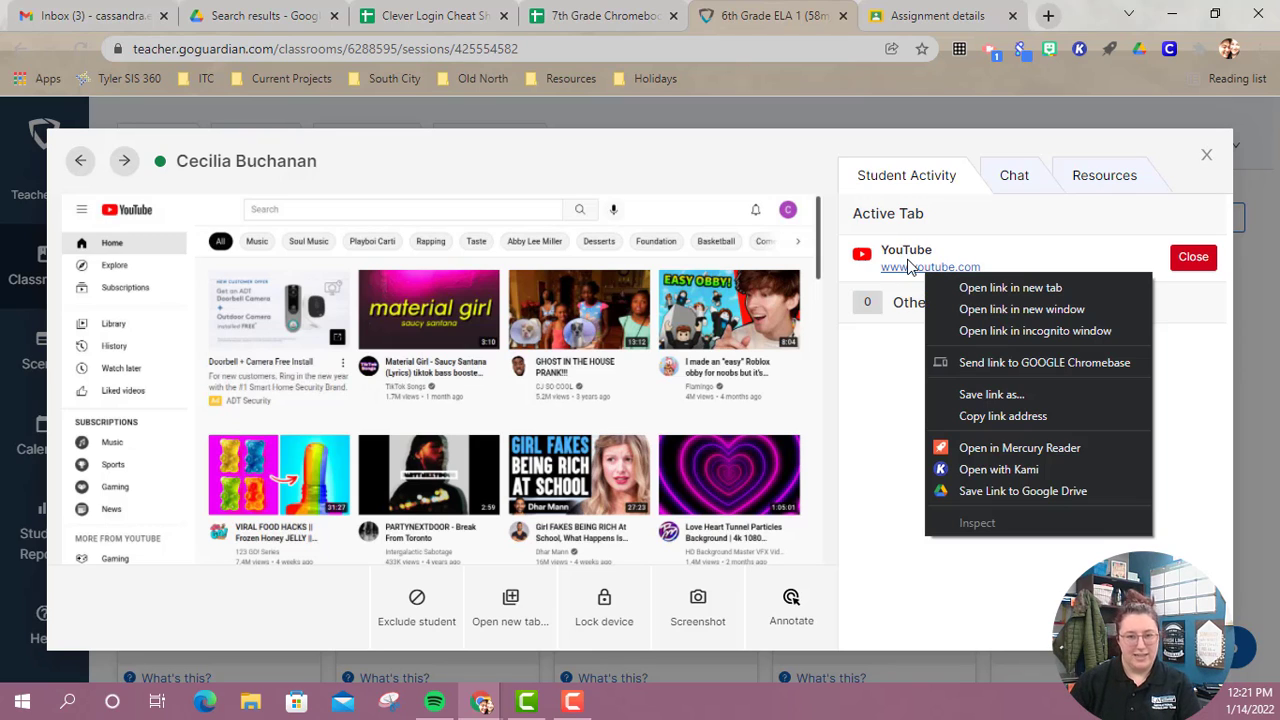
pyautogui.click(1017, 422)
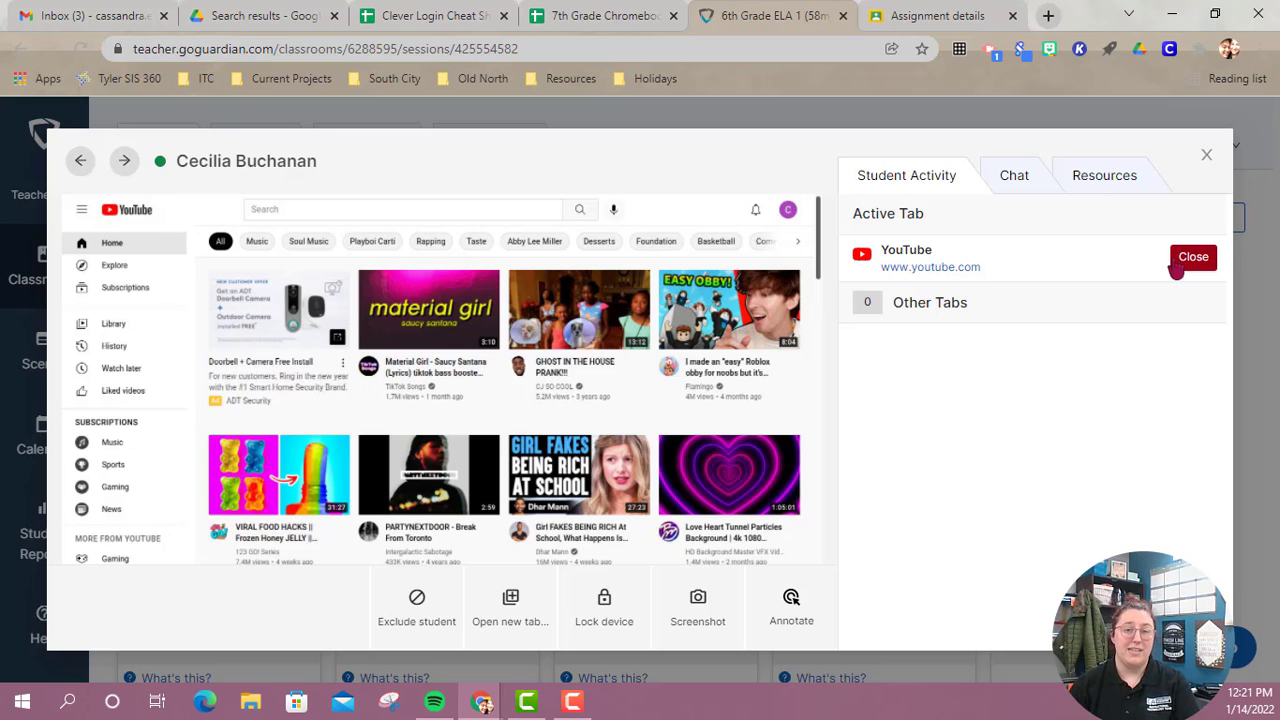
pyautogui.click(1206, 155)
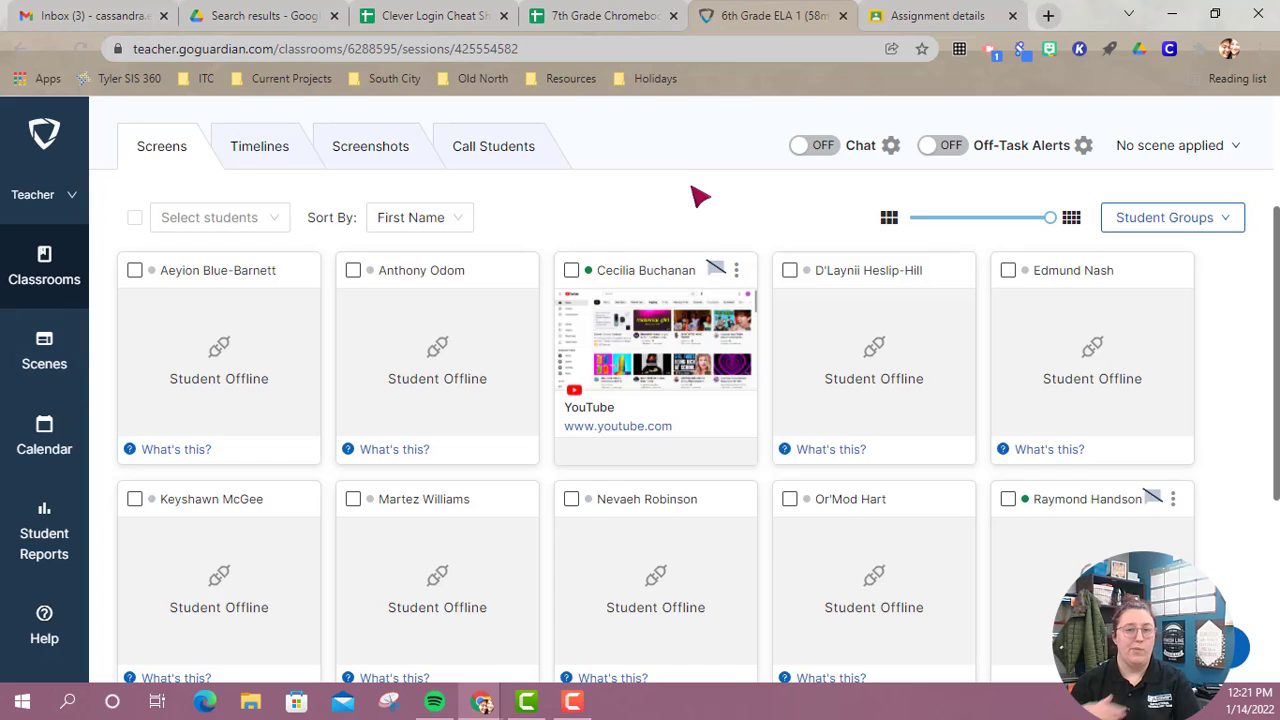
# Look at the Student Groups options, and apply the "Evaluate Testing" blocked websites list to the live session.
pyautogui.click(1209, 226)
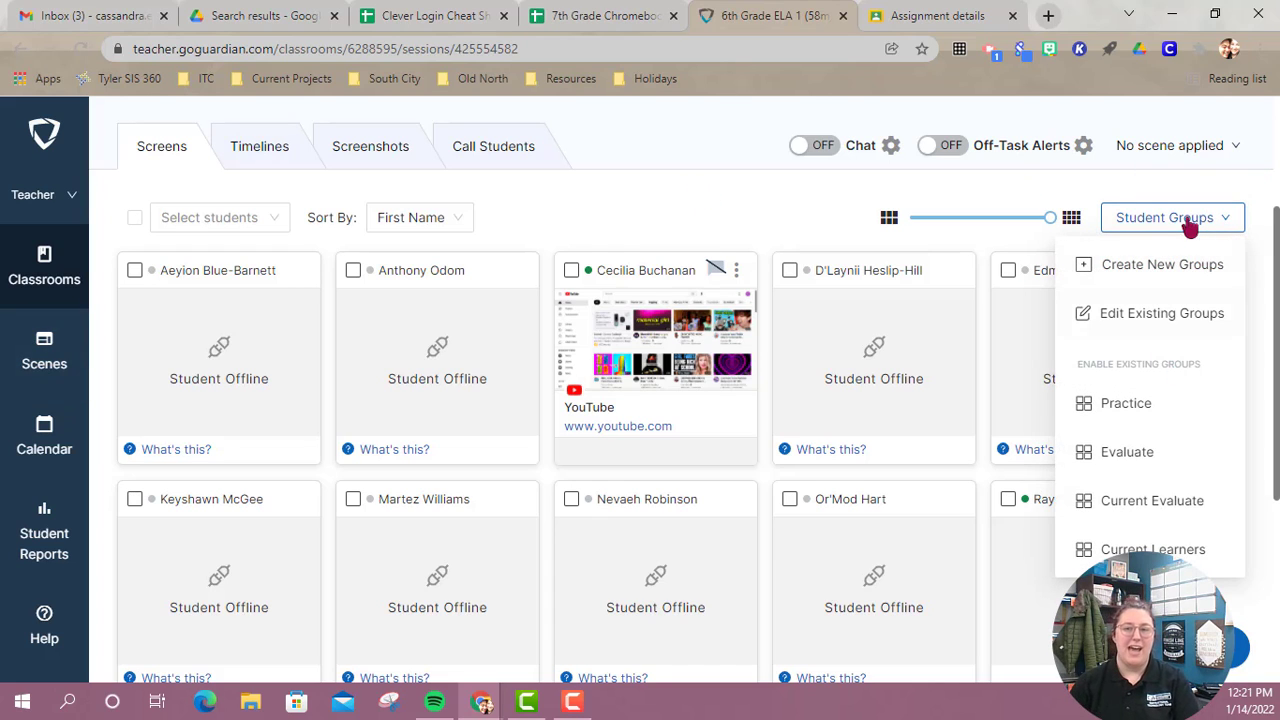
pyautogui.click(1233, 148)
pyautogui.click(1236, 148)
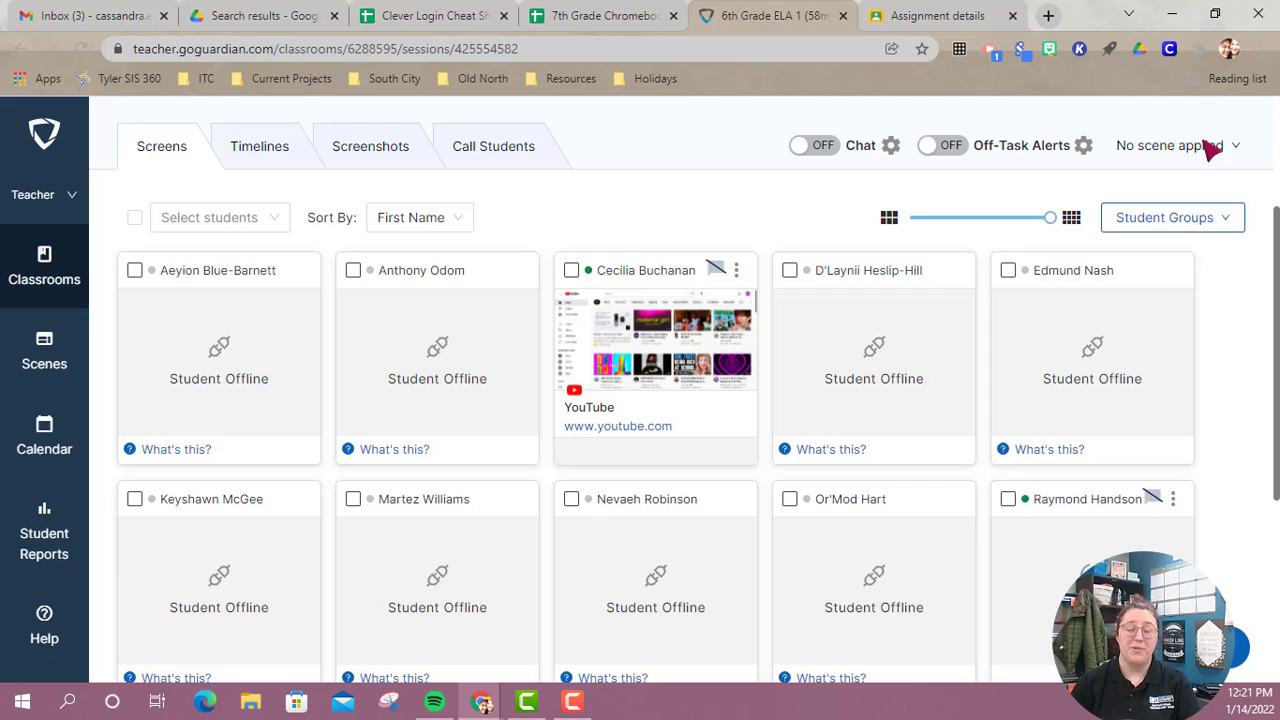
pyautogui.moveTo(640, 338)
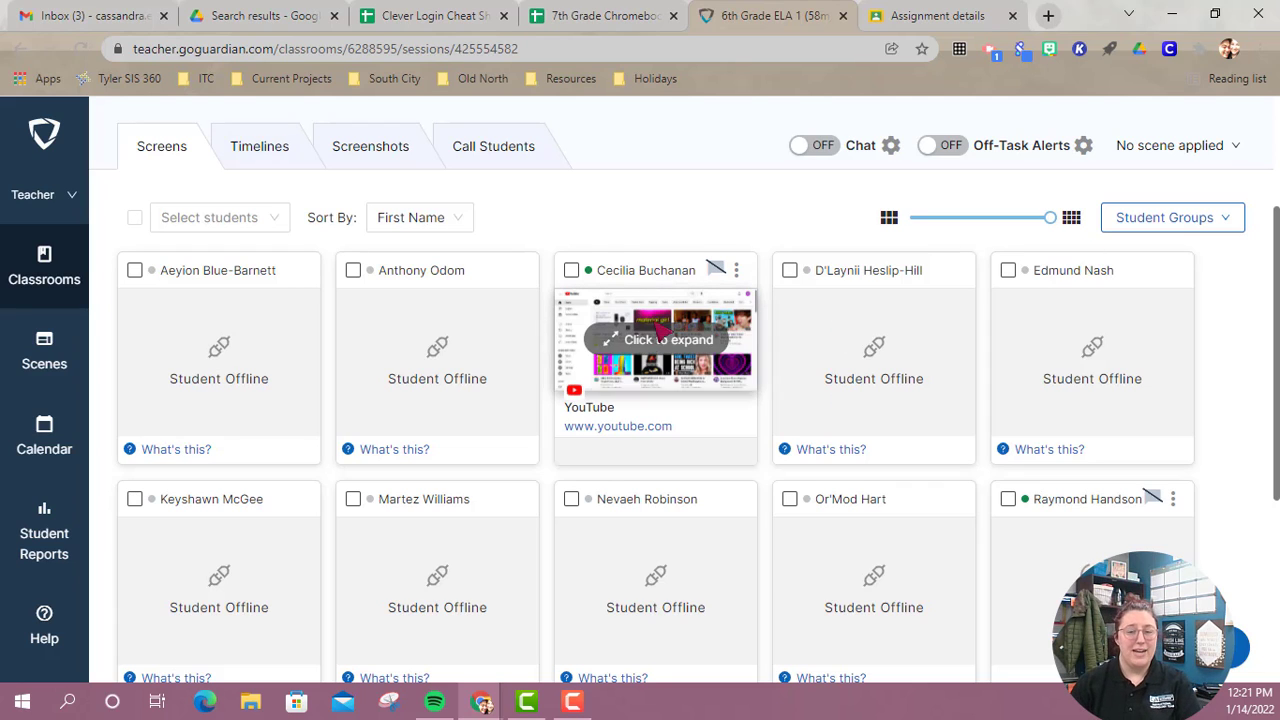
pyautogui.click(1195, 152)
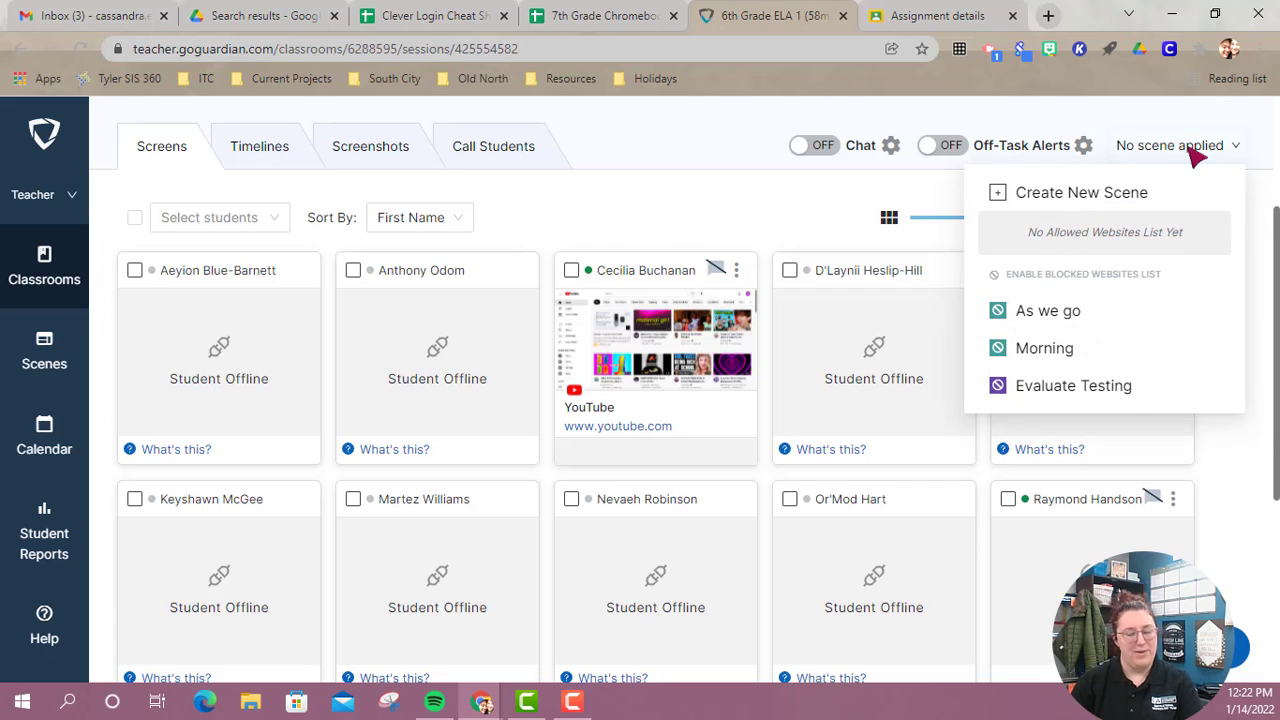
pyautogui.click(1093, 390)
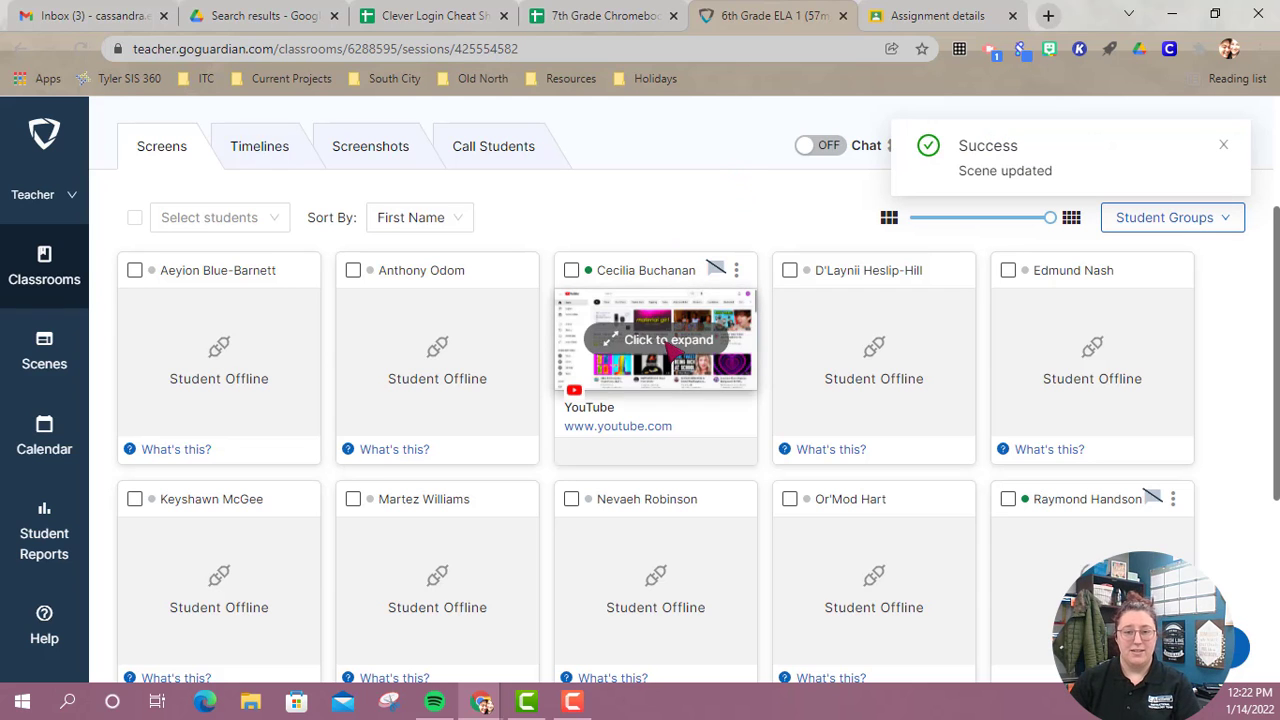
pyautogui.click(668, 342)
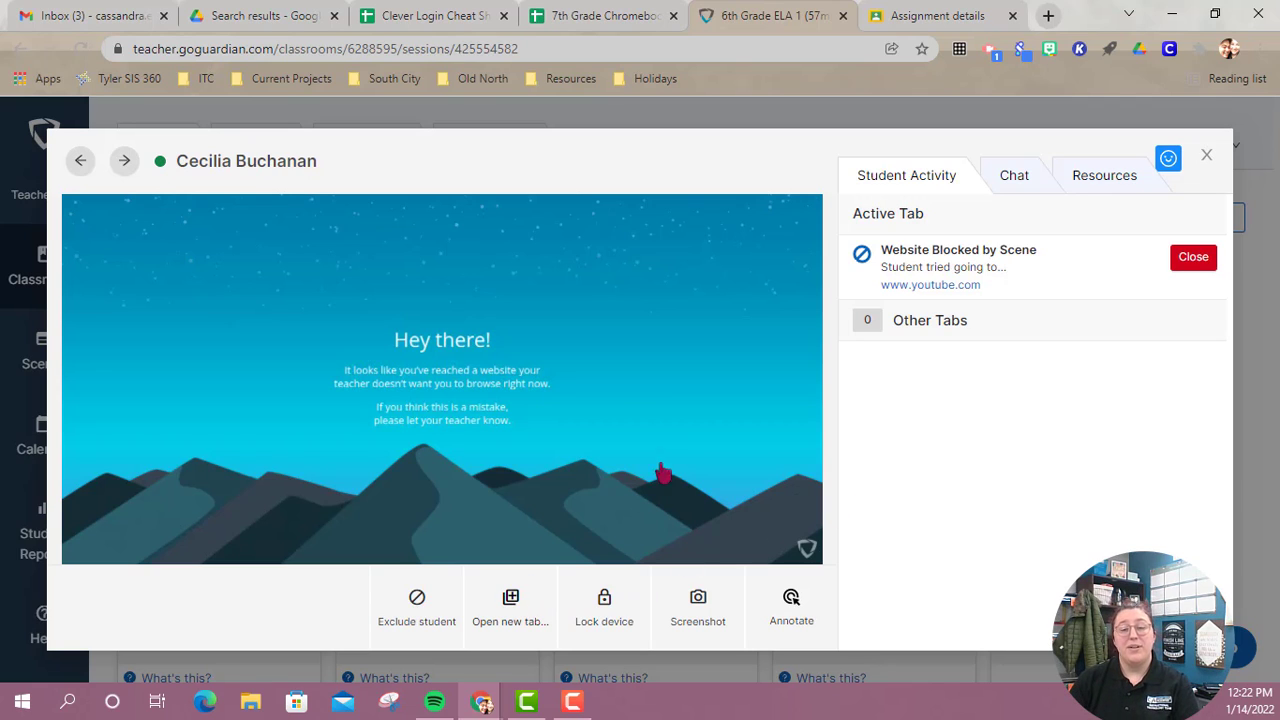
pyautogui.click(510, 605)
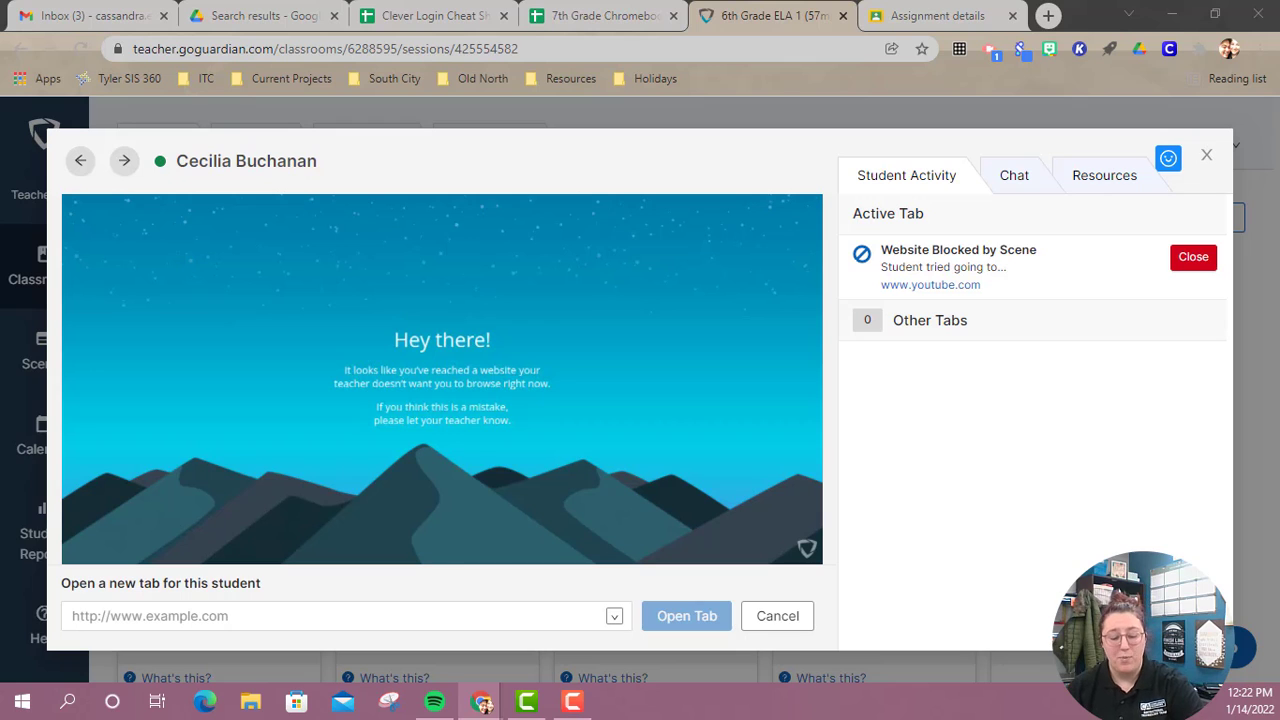
pyautogui.click(409, 620)
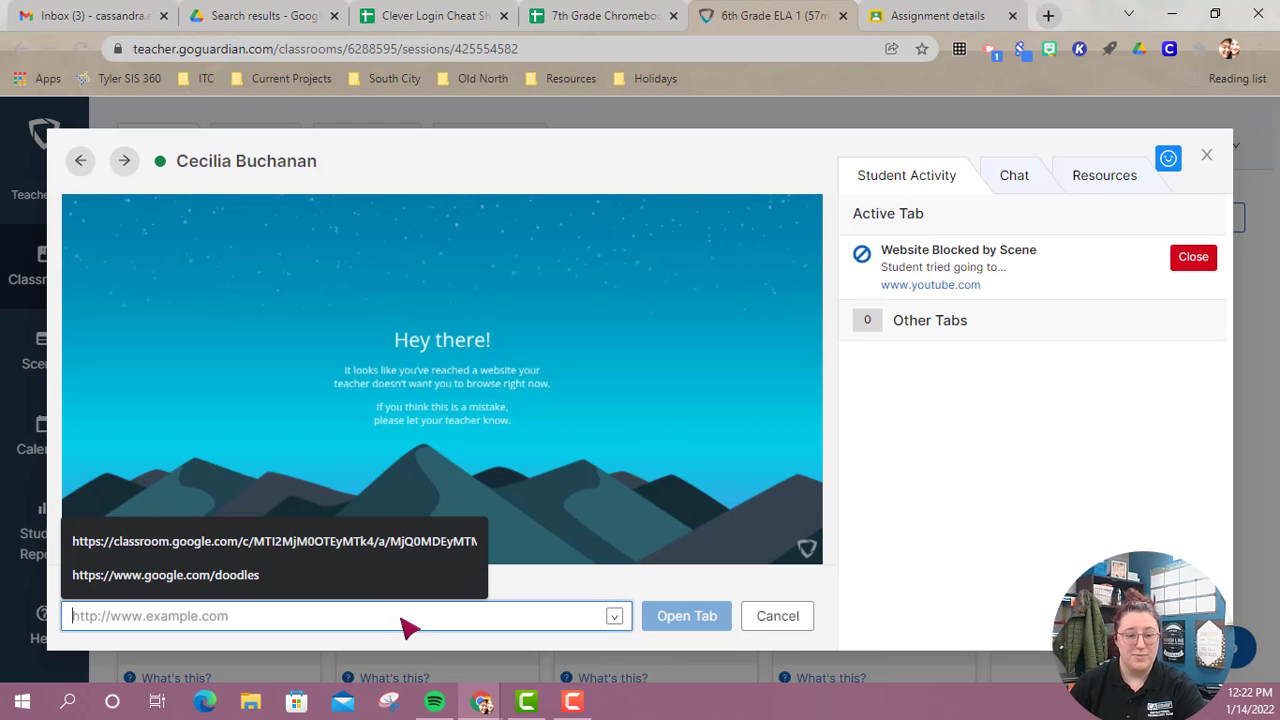
pyautogui.hotkey('ctrl', 'v')
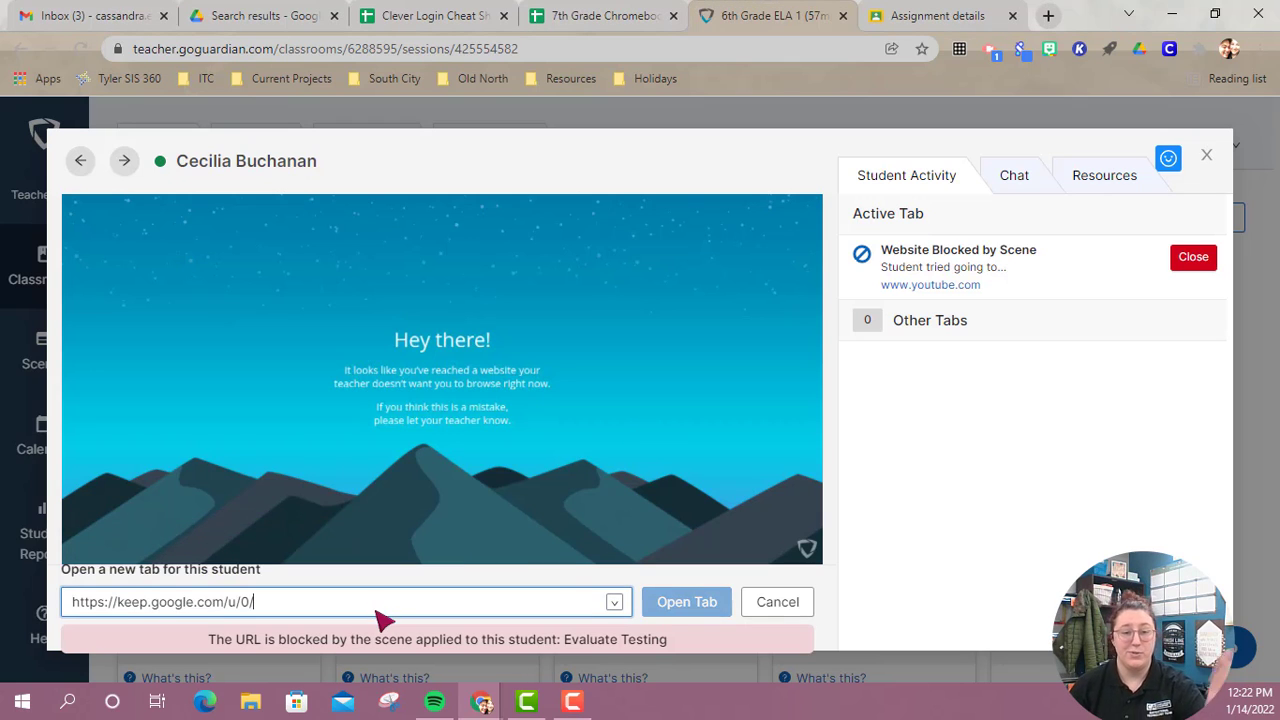
# Replace the new tab's address with "google" and open it for the student.
pyautogui.tripleClick(519, 601)
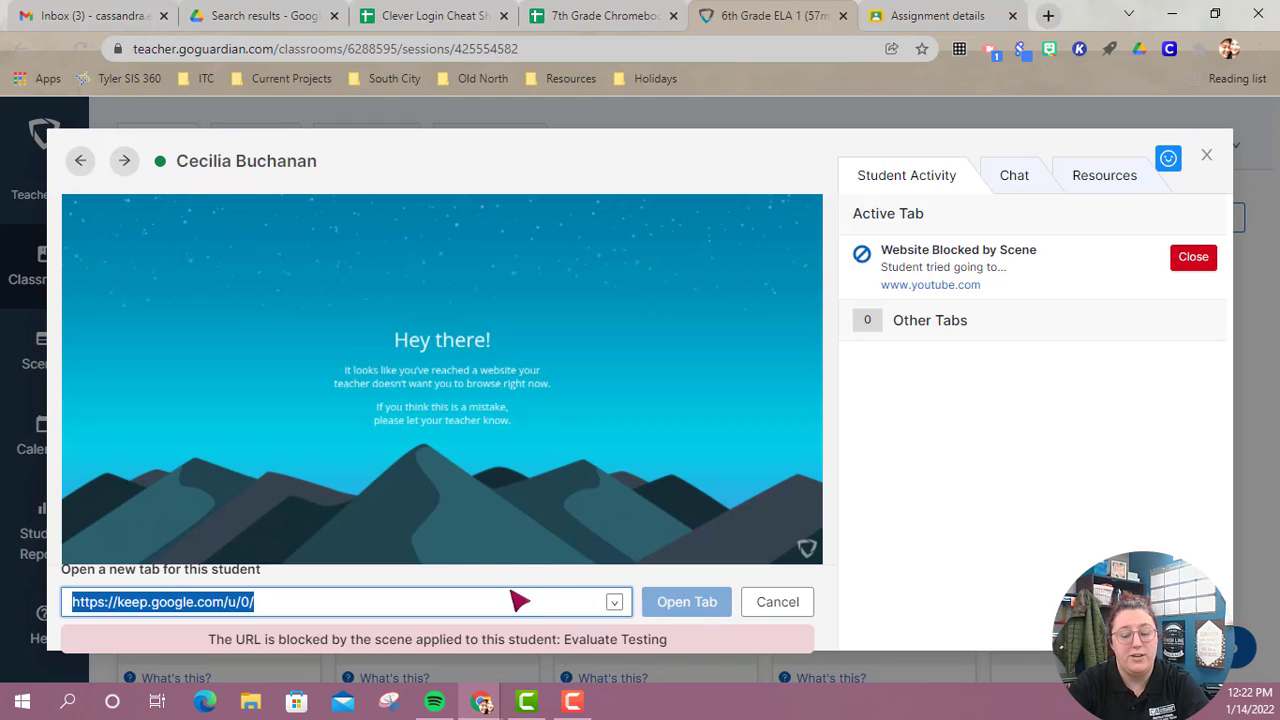
pyautogui.press('BackSpace')
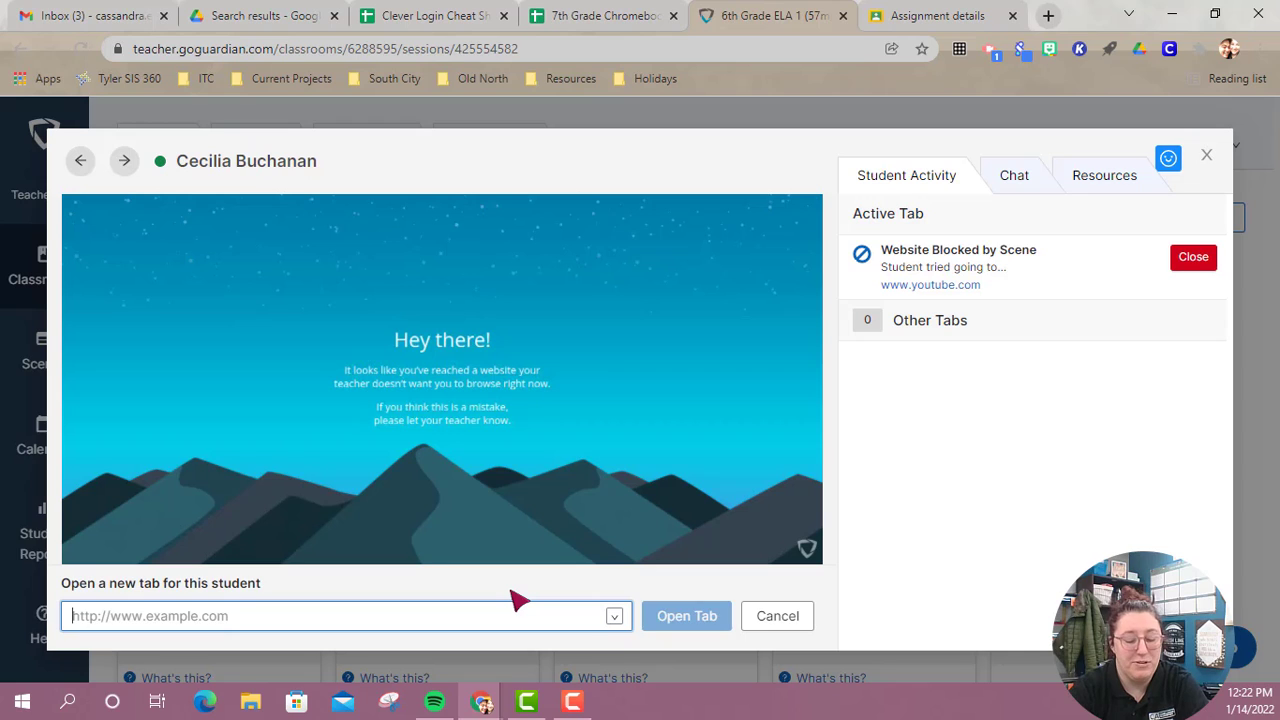
pyautogui.write('google')
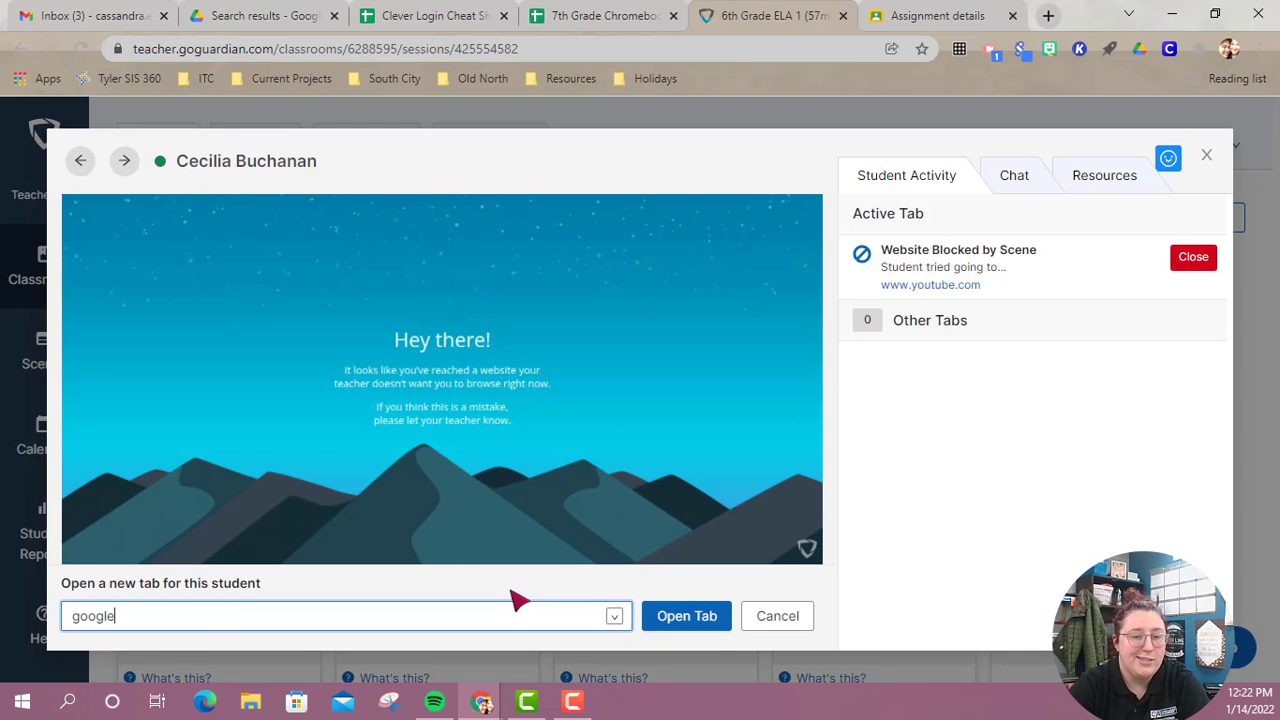
pyautogui.press('Return')
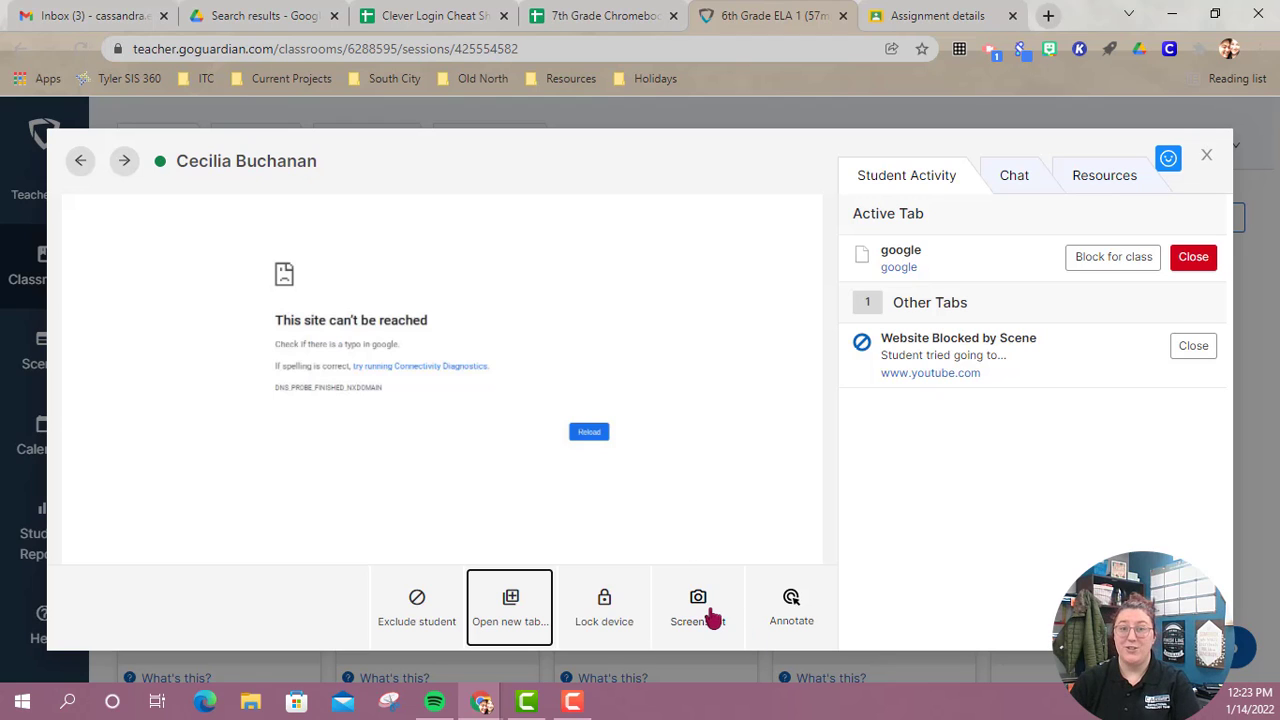
# Start annotating the student's screen with the pointer color set to Dark Pastel Red and the pointer size to L.
pyautogui.click(797, 611)
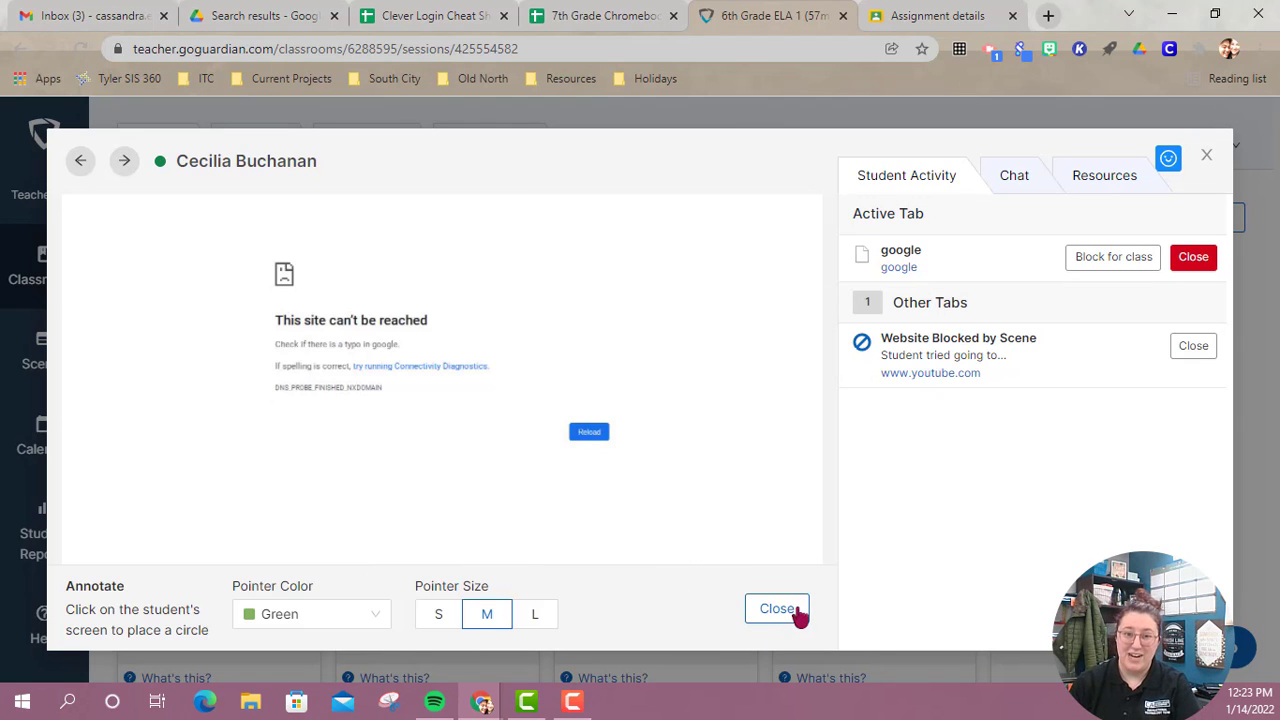
pyautogui.click(447, 493)
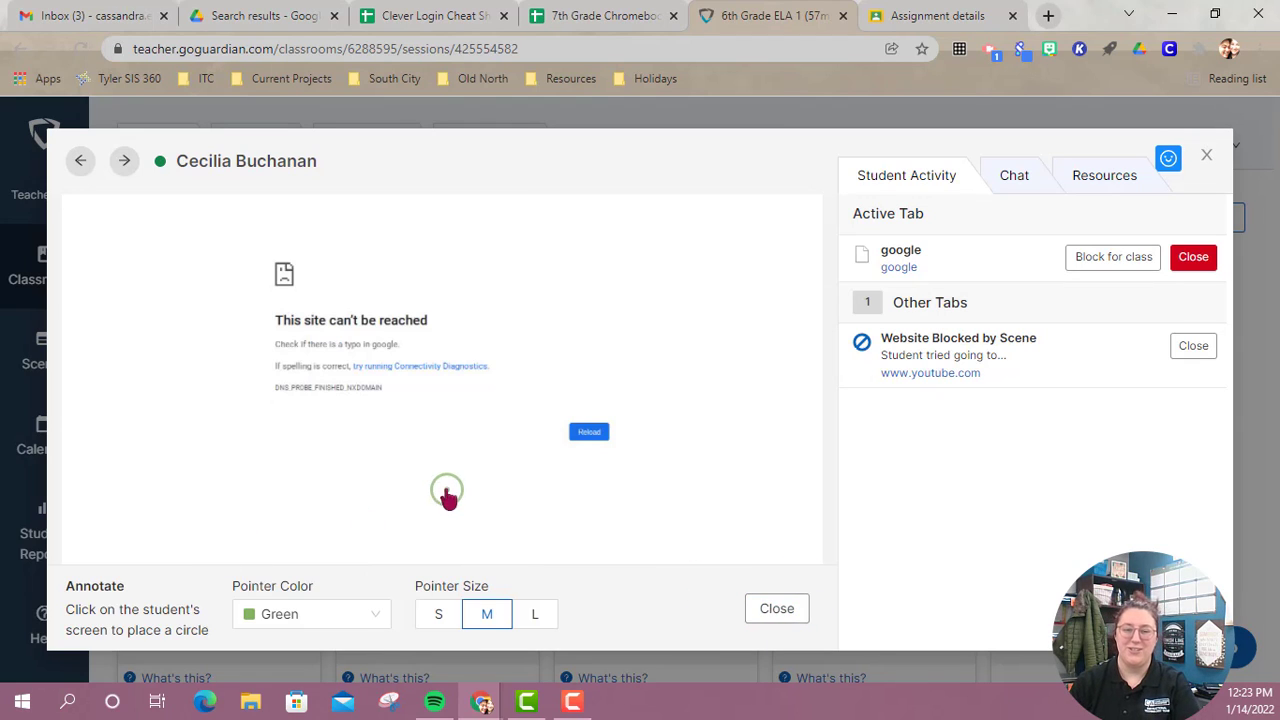
pyautogui.click(338, 622)
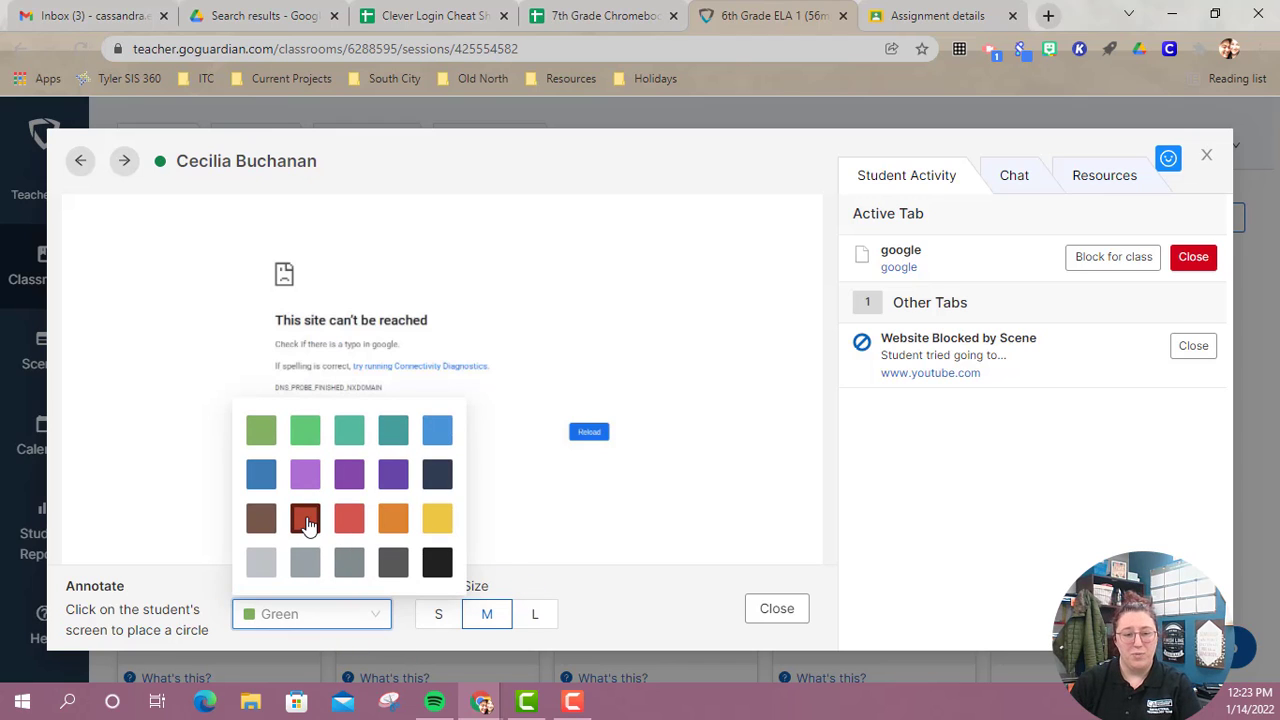
pyautogui.click(305, 520)
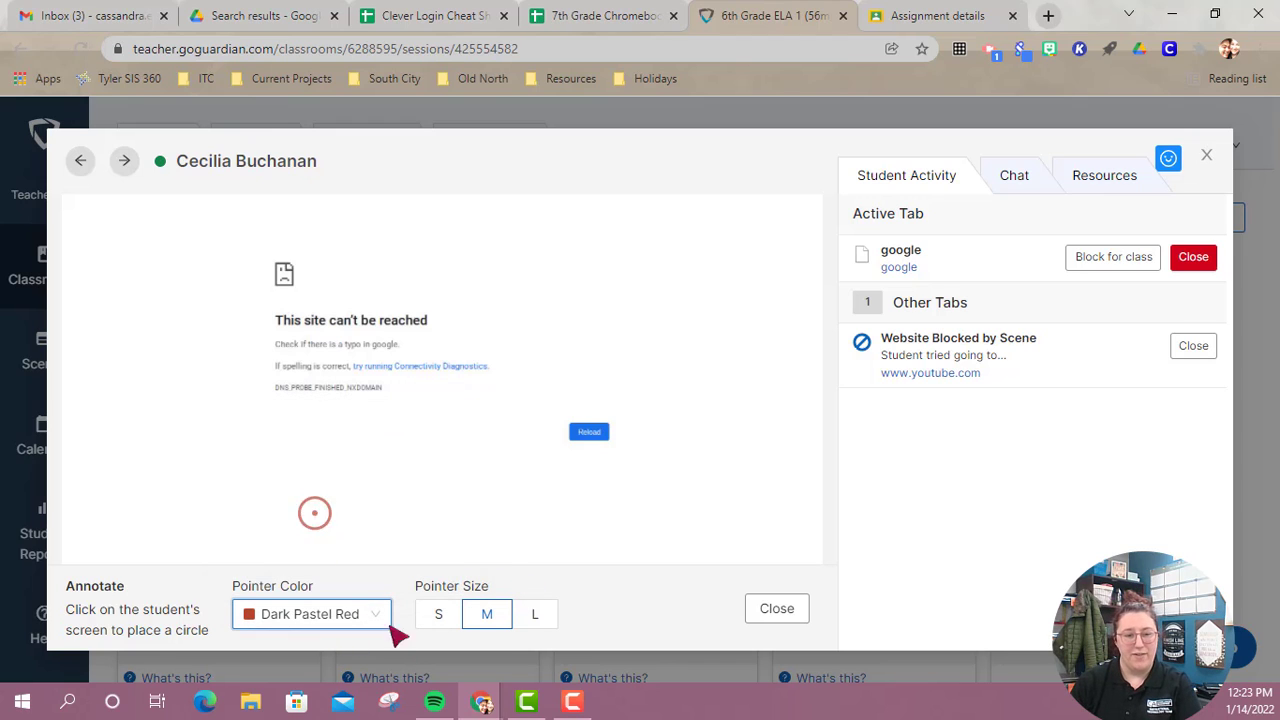
pyautogui.click(538, 615)
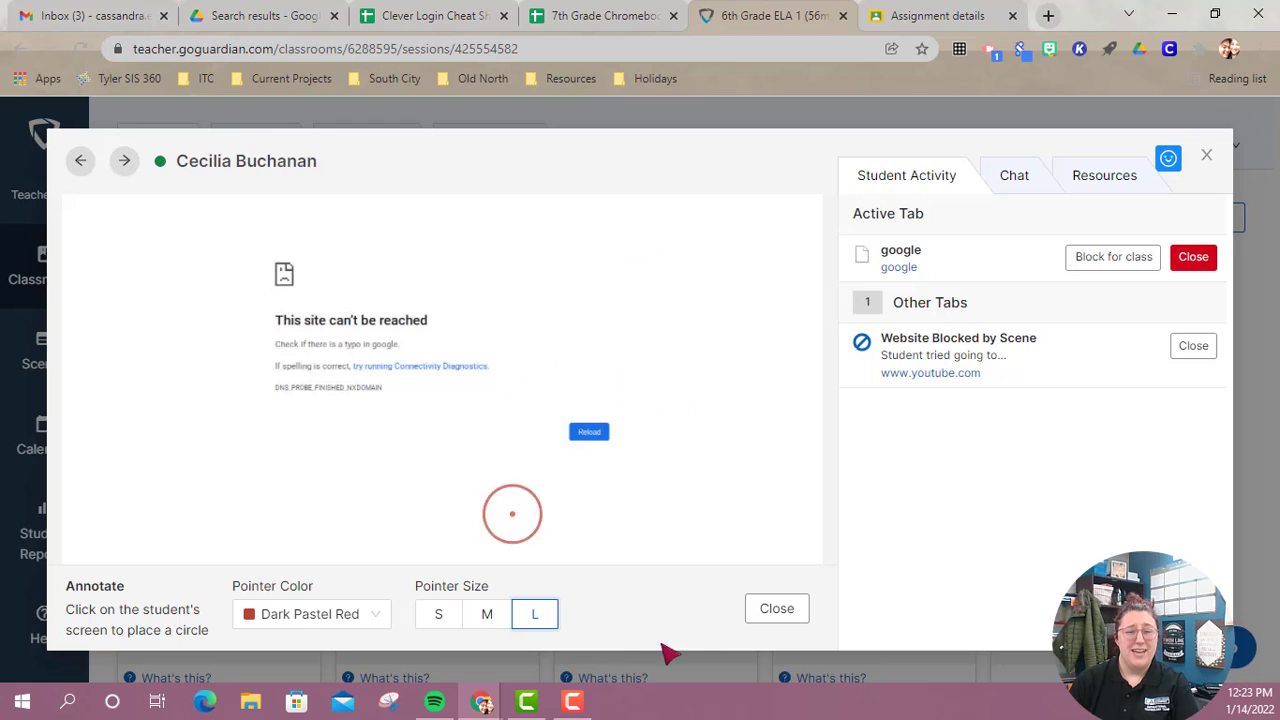
# Try to mark the Reload button on the student's screen with large annotation circles.
pyautogui.click(591, 436)
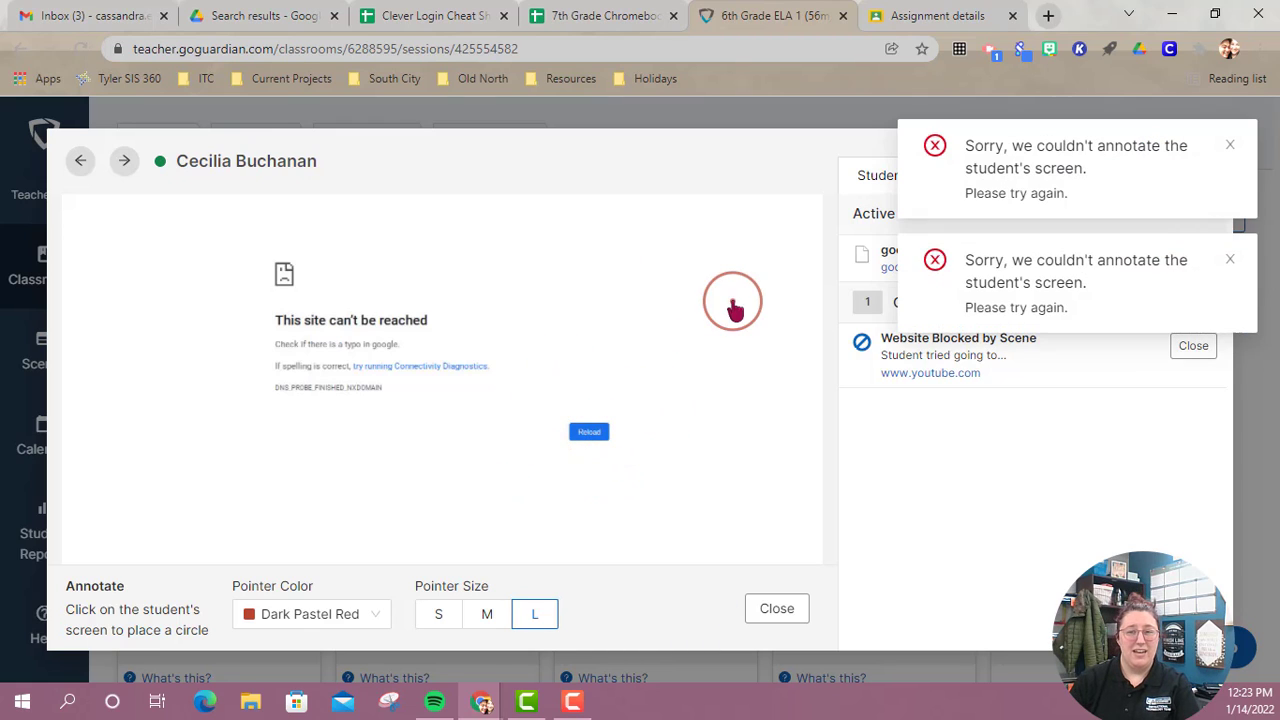
pyautogui.click(589, 437)
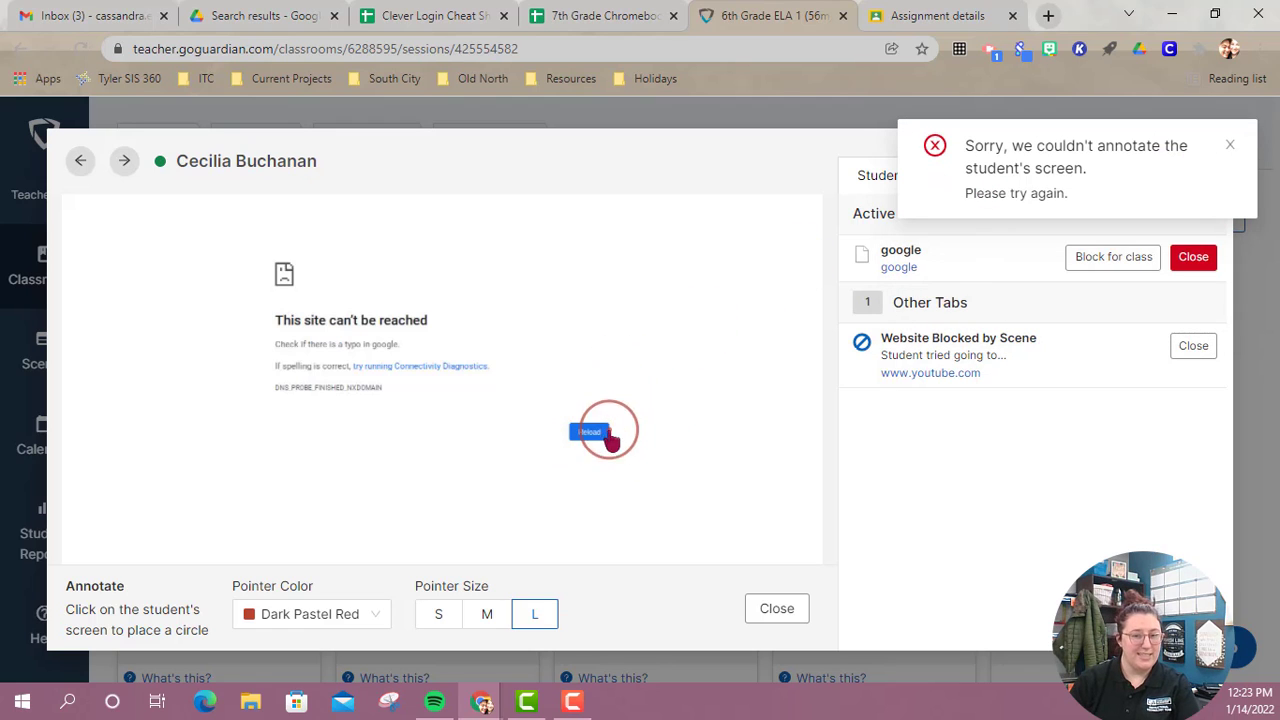
pyautogui.click(601, 425)
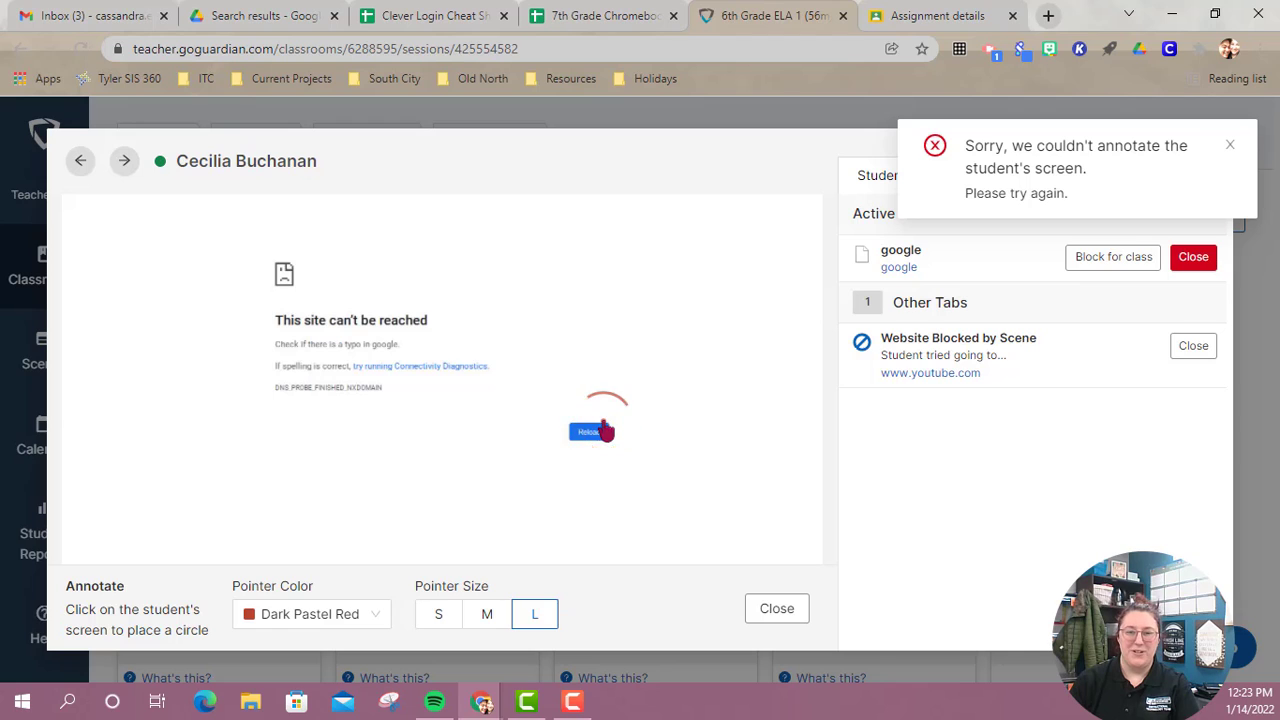
# Set the pointer size to M, try placing annotation circles across the student's screen, and dismiss the error notifications.
pyautogui.click(484, 614)
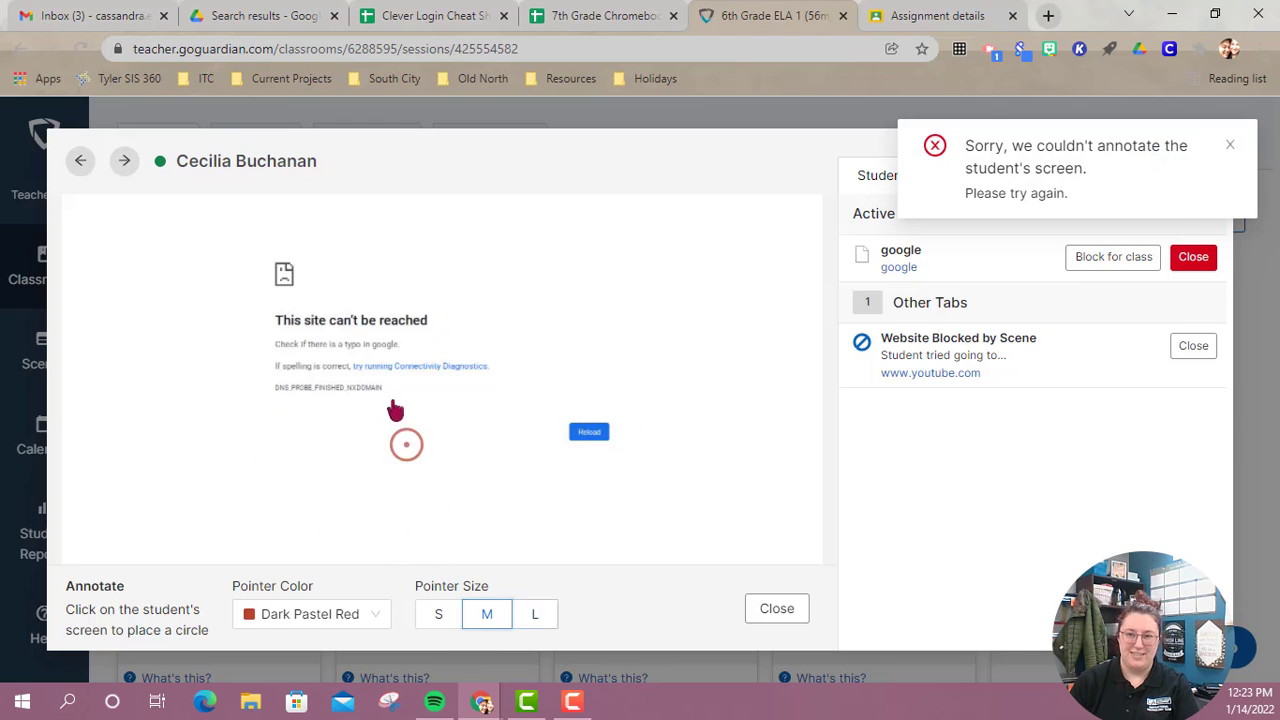
pyautogui.click(330, 360)
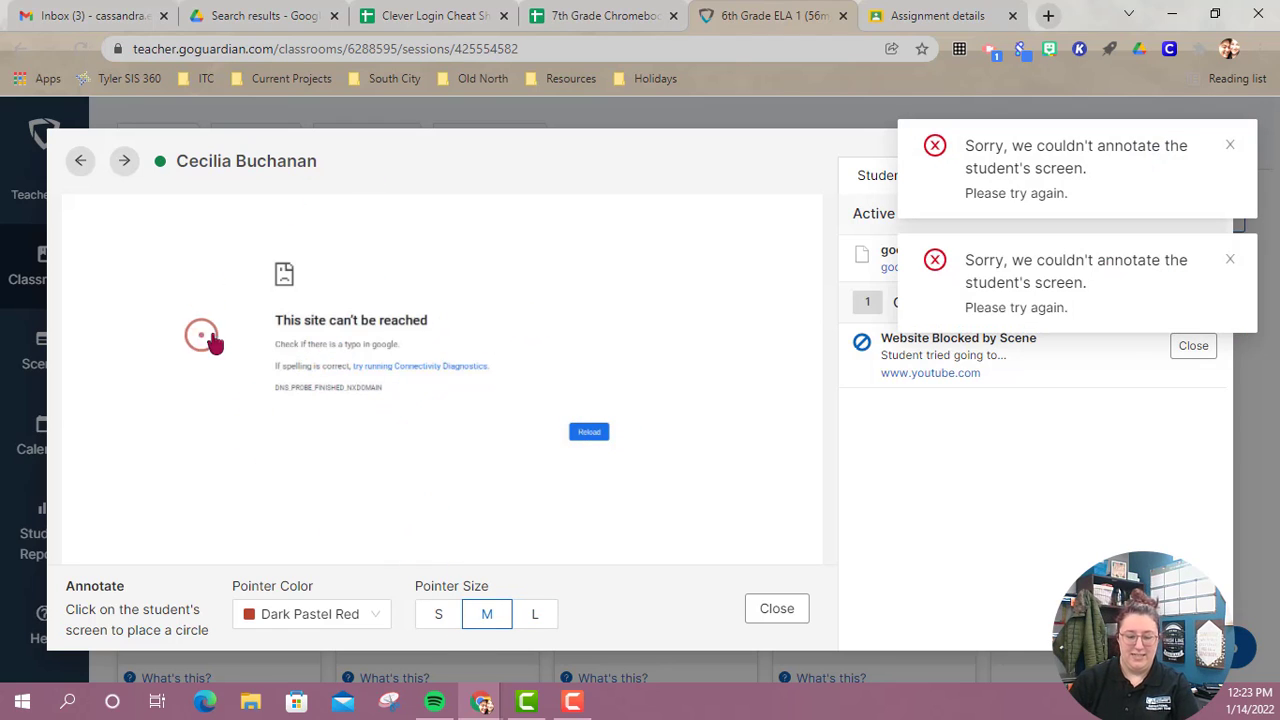
pyautogui.click(488, 430)
pyautogui.click(264, 285)
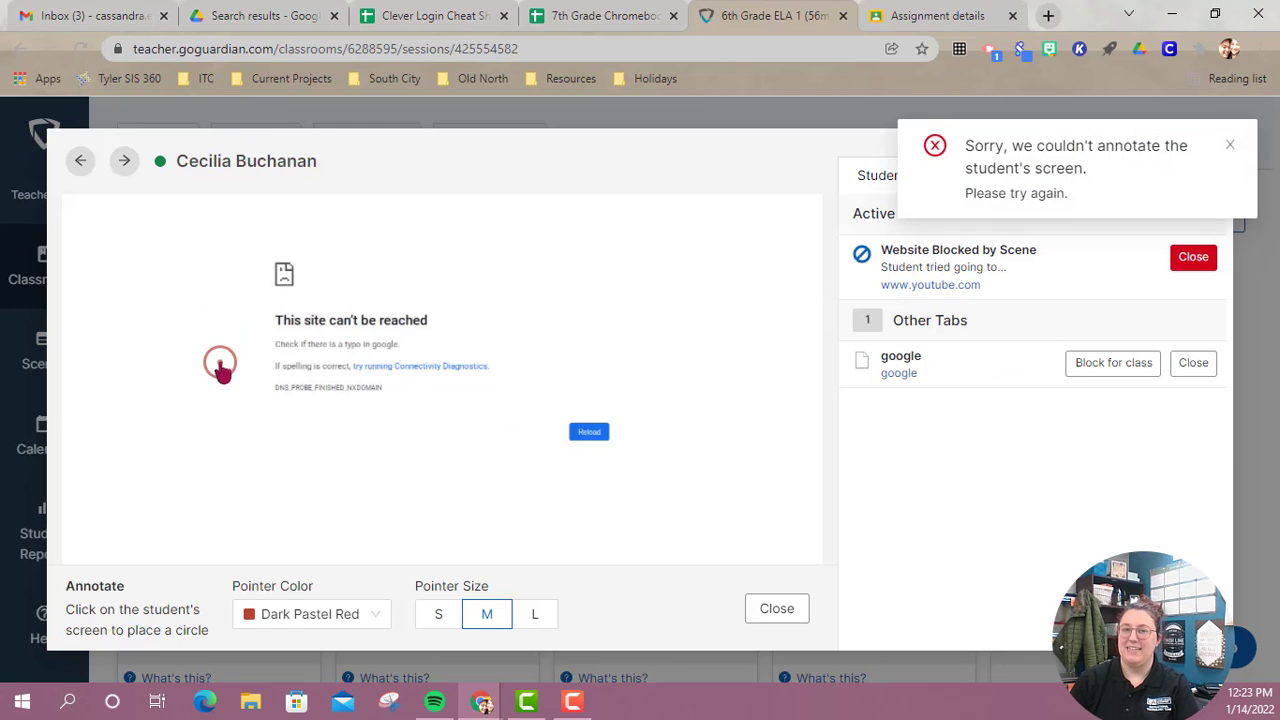
pyautogui.click(548, 291)
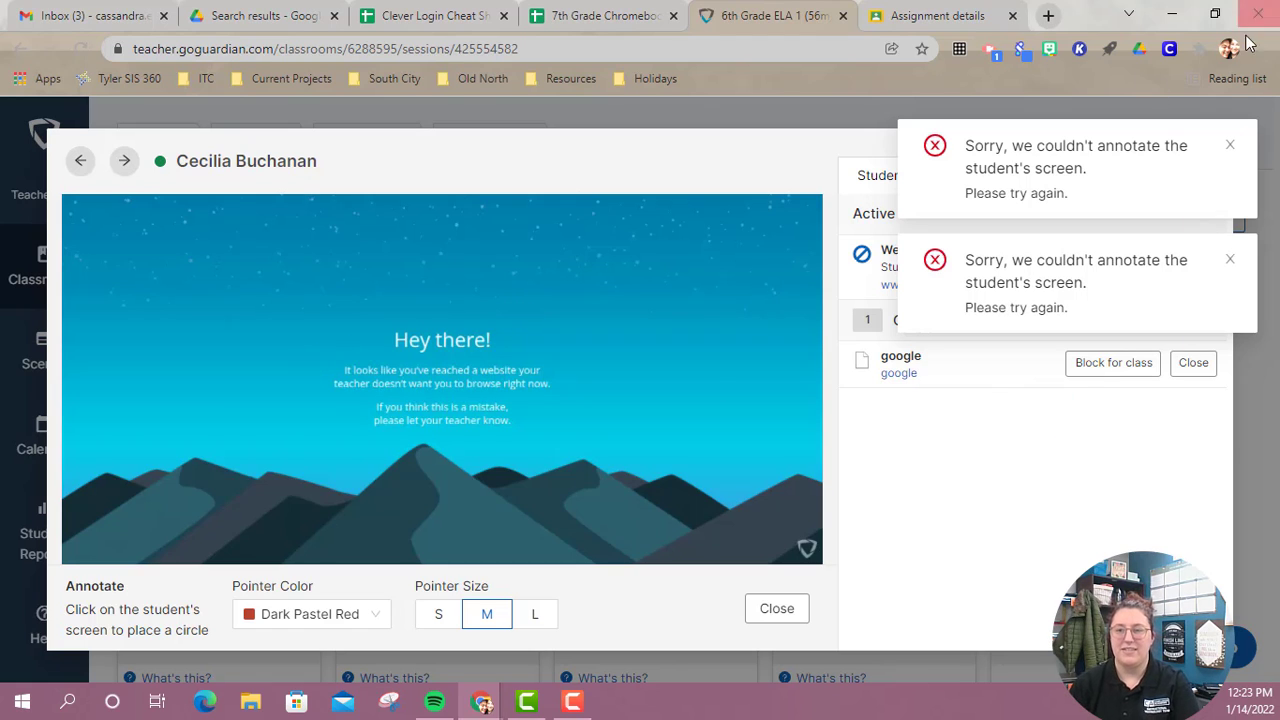
pyautogui.click(1230, 146)
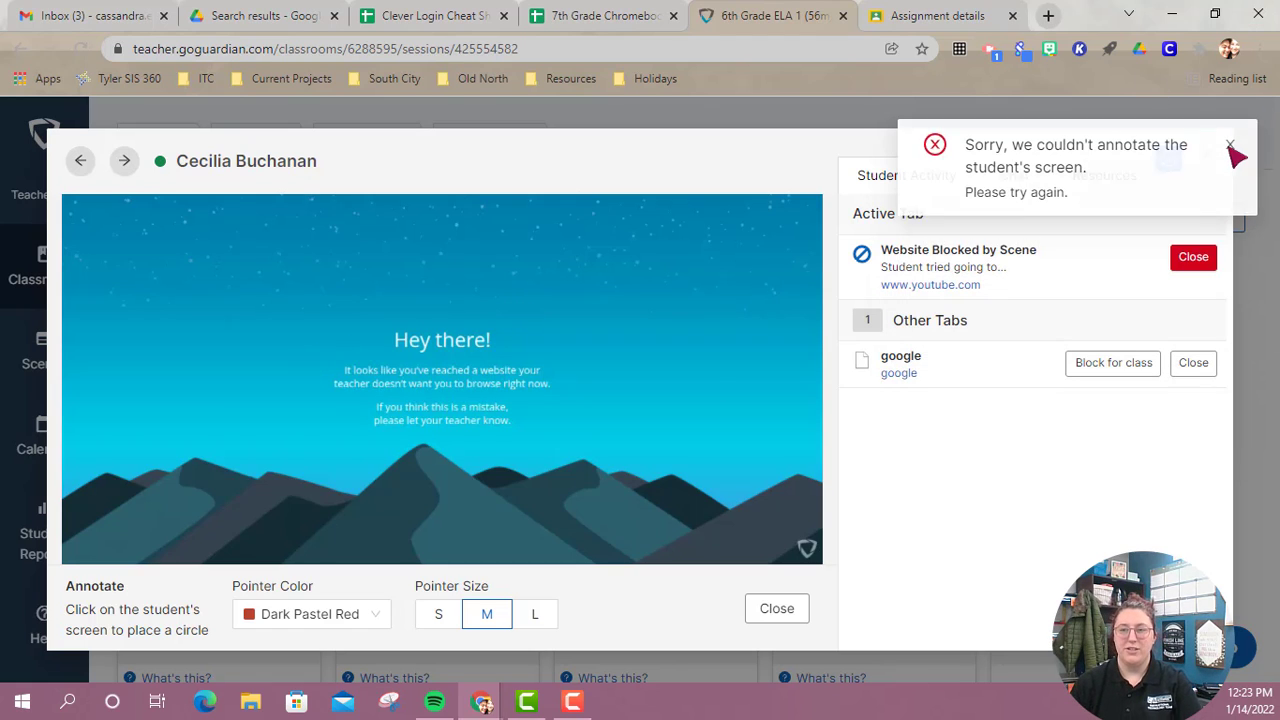
pyautogui.click(1230, 146)
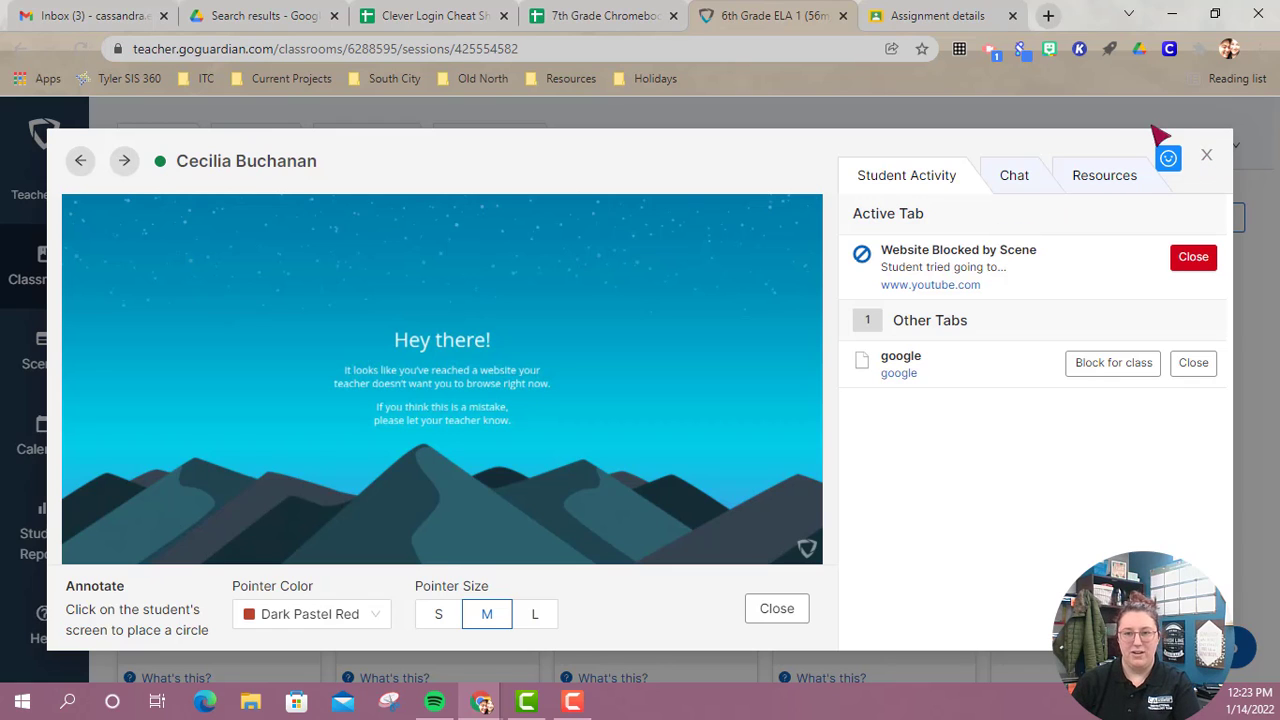
# Turn on chat for this student and send them the message "Hey".
pyautogui.click(1008, 174)
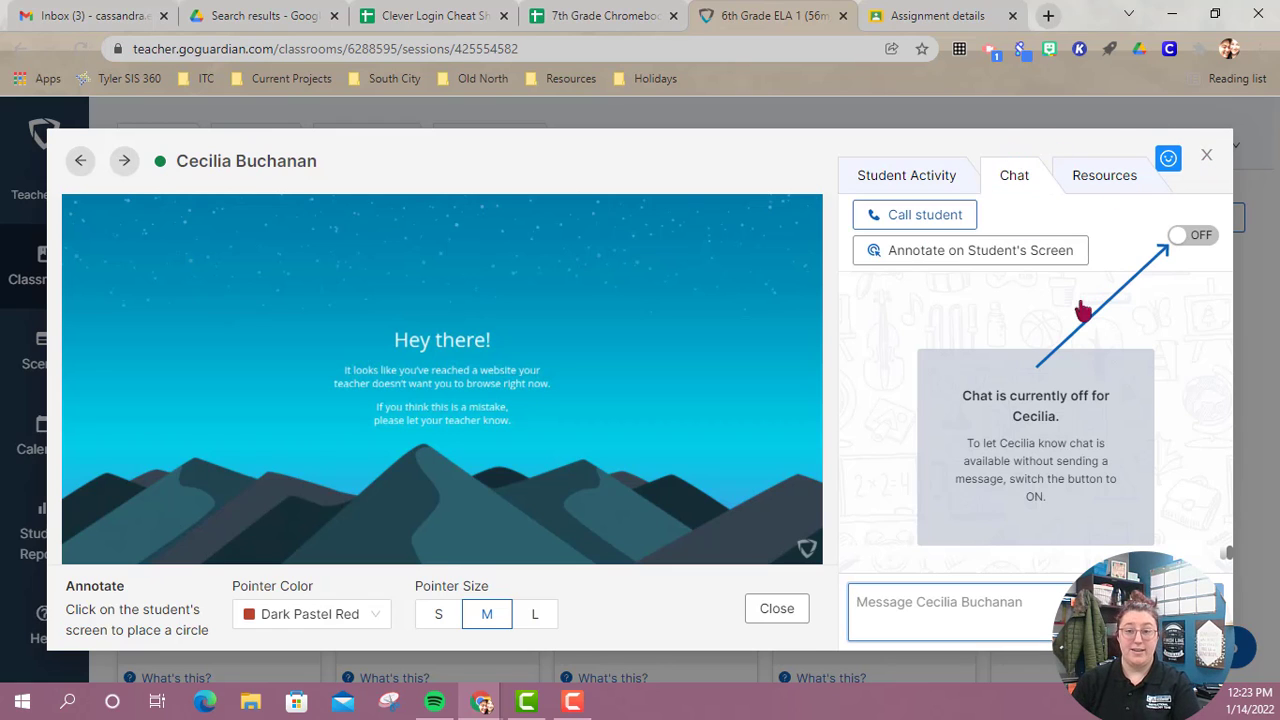
pyautogui.click(1195, 241)
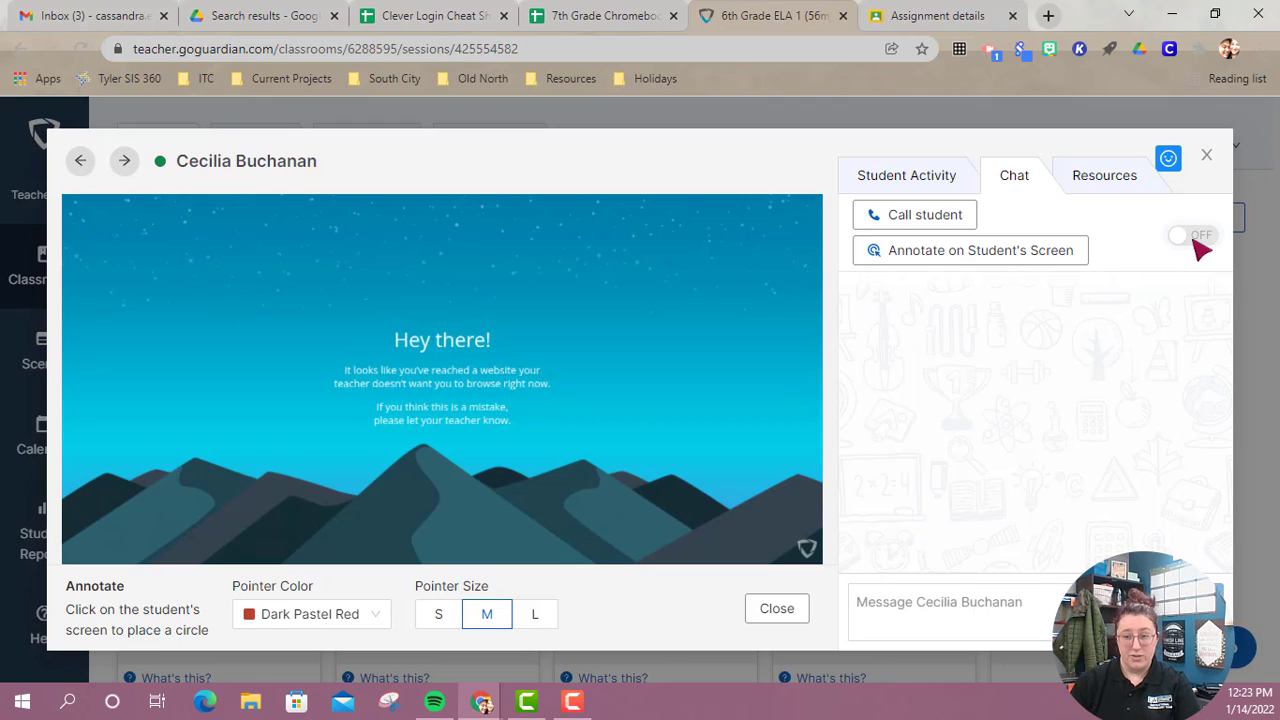
pyautogui.click(1025, 612)
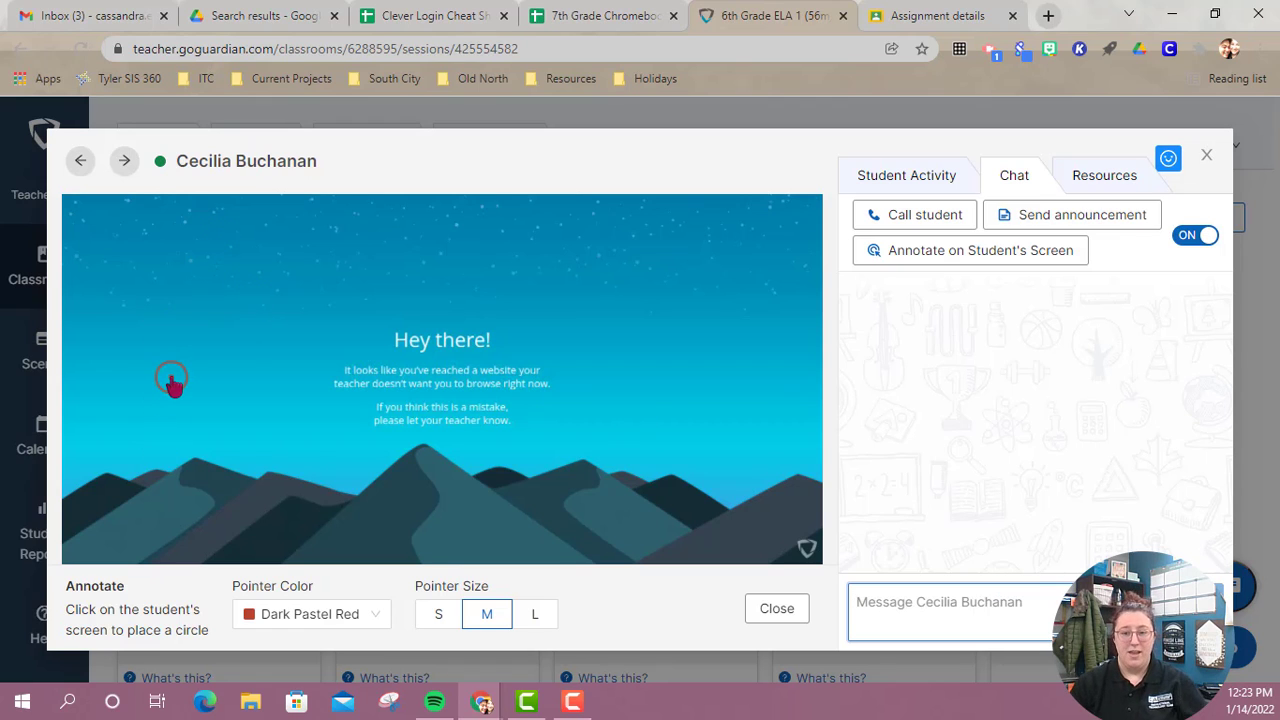
pyautogui.write('H')
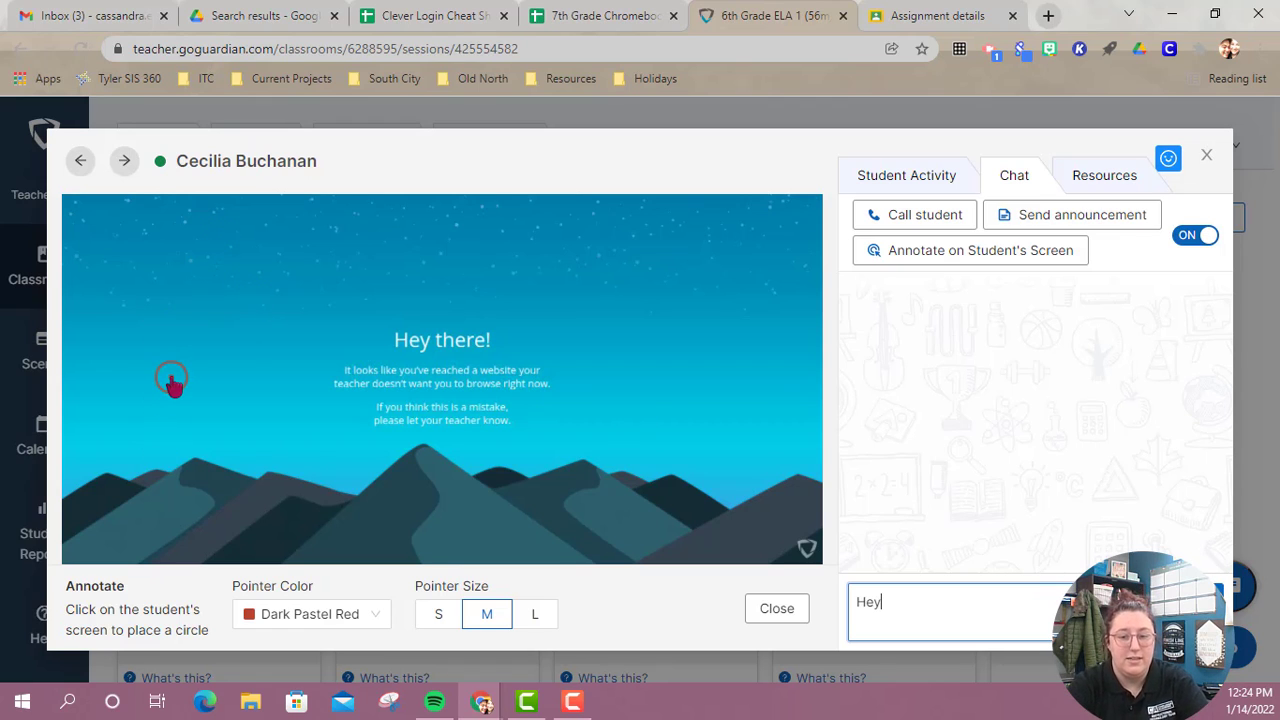
pyautogui.write('ey')
pyautogui.press('Return')
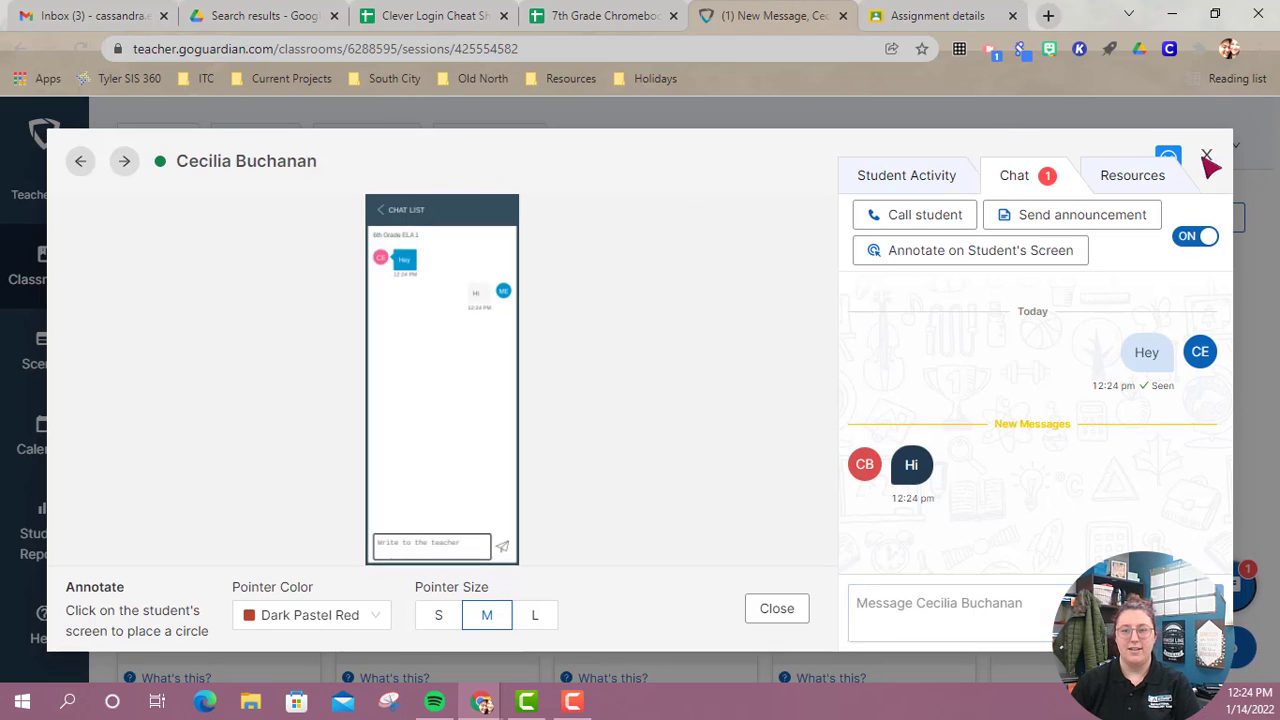
# Close the student's expanded view and open the list of class chat conversations.
pyautogui.click(1207, 157)
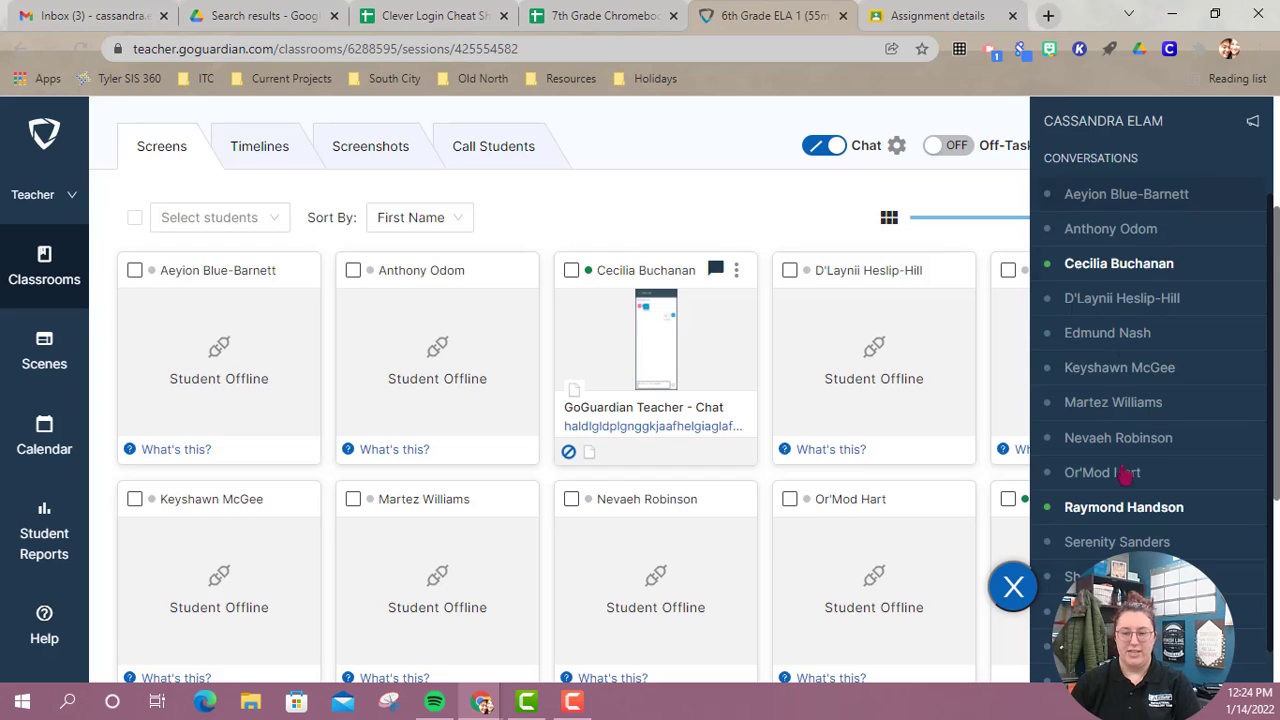
pyautogui.click(1013, 588)
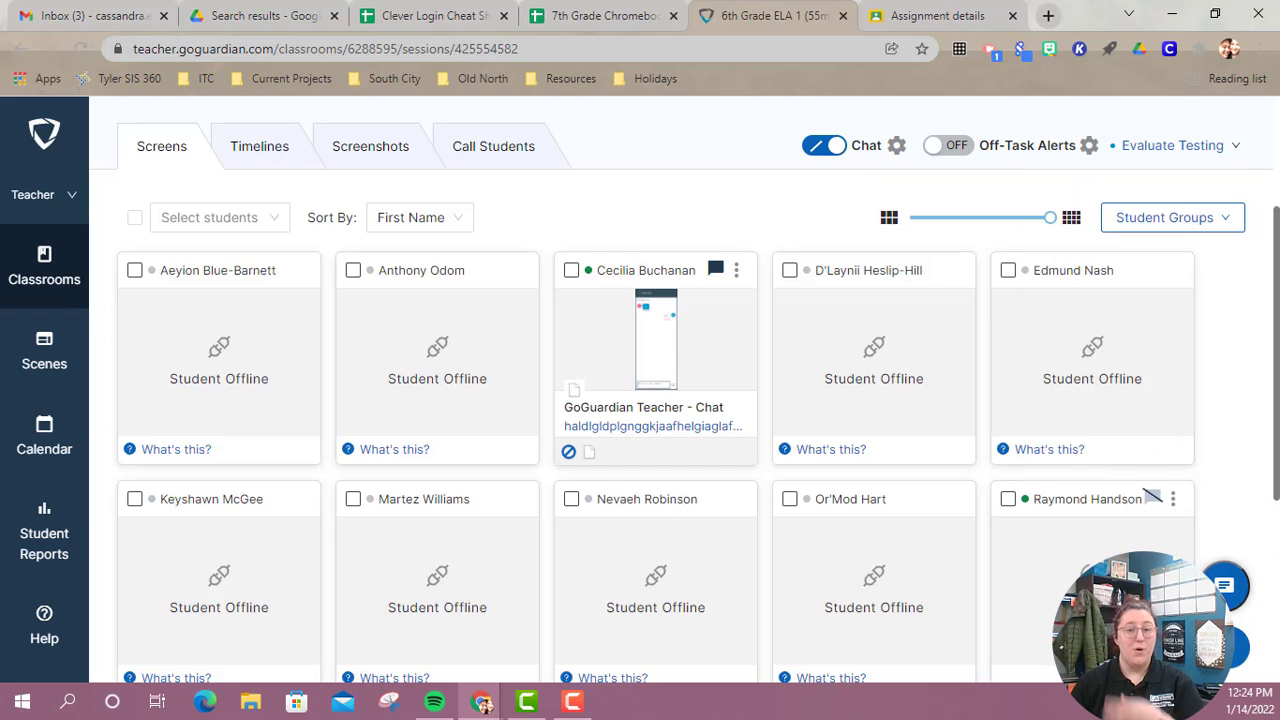
pyautogui.click(1232, 590)
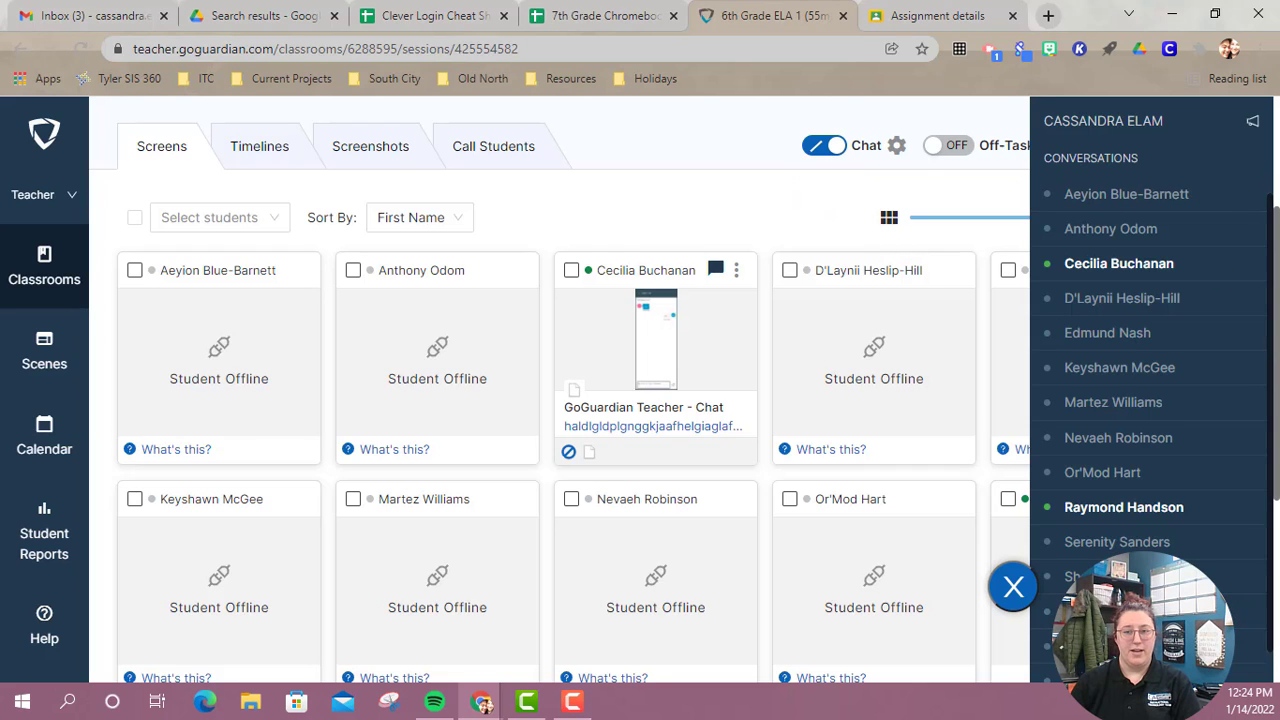
# Close the class chat list and remove the "Evaluate Testing" scene from the live session.
pyautogui.click(1040, 609)
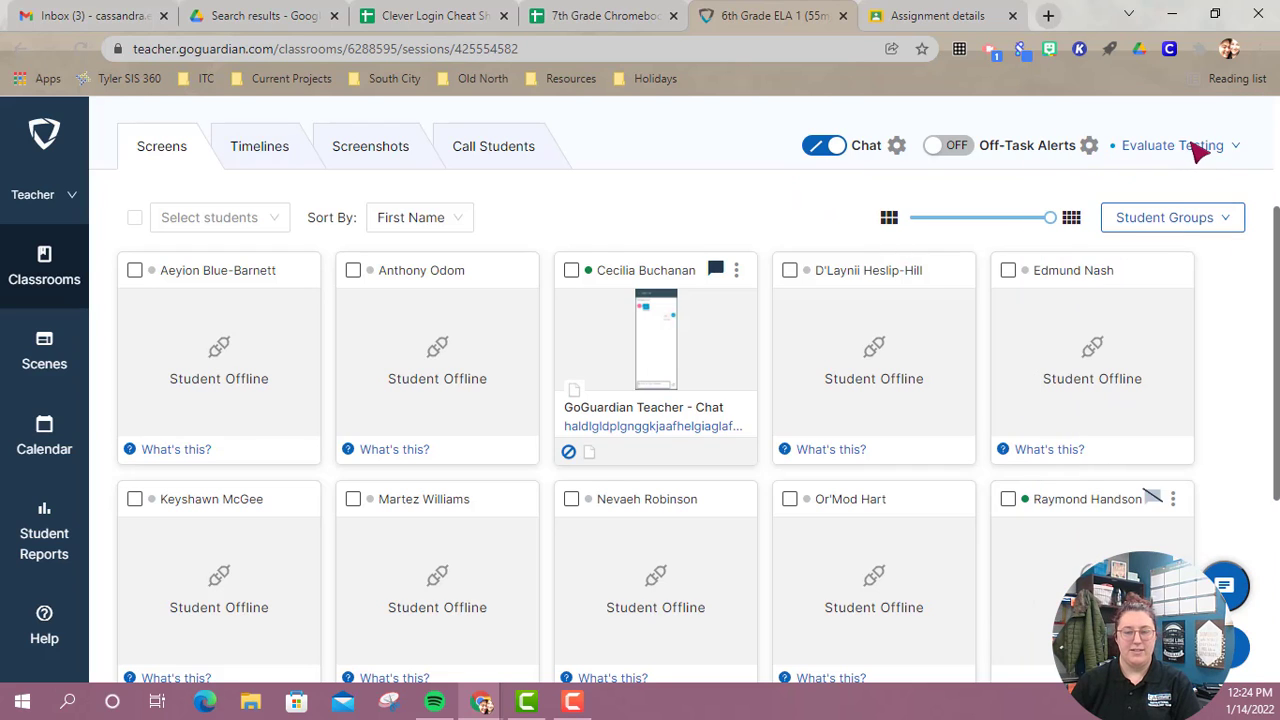
pyautogui.click(1198, 148)
pyautogui.click(1112, 205)
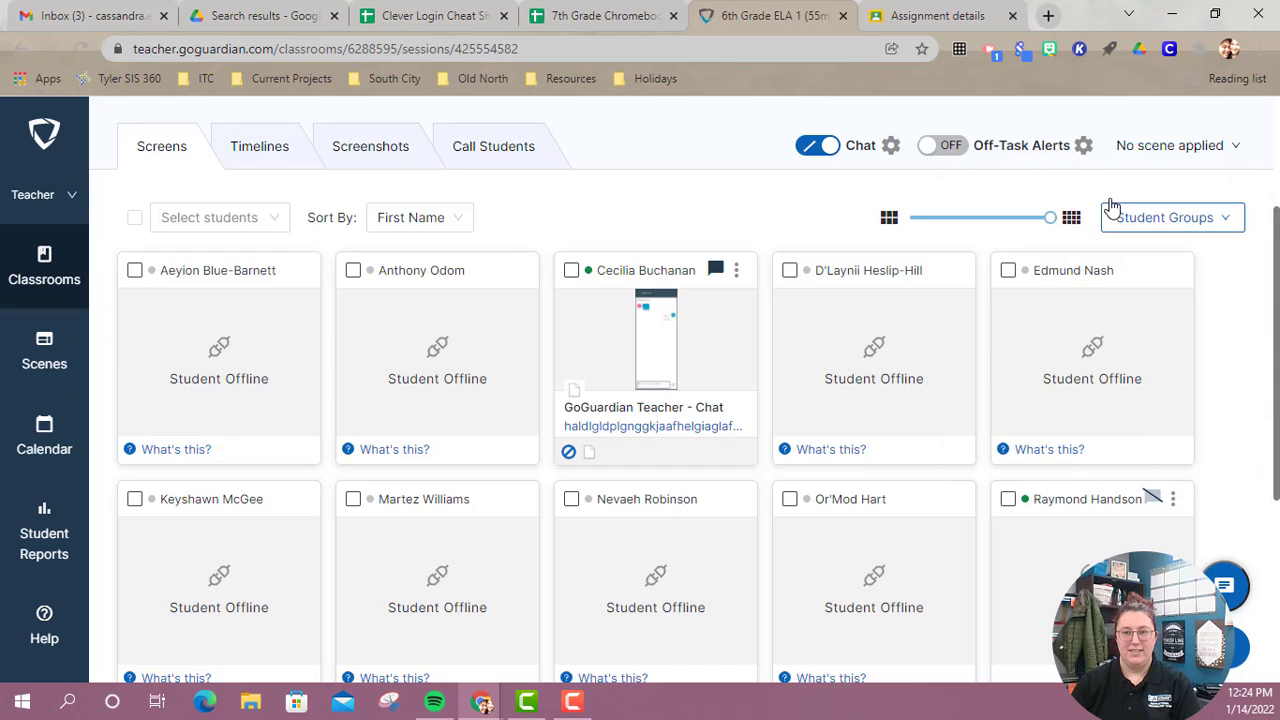
# View the form for sending an announcement to the class, and close it and the chat list without sending anything.
pyautogui.click(1238, 597)
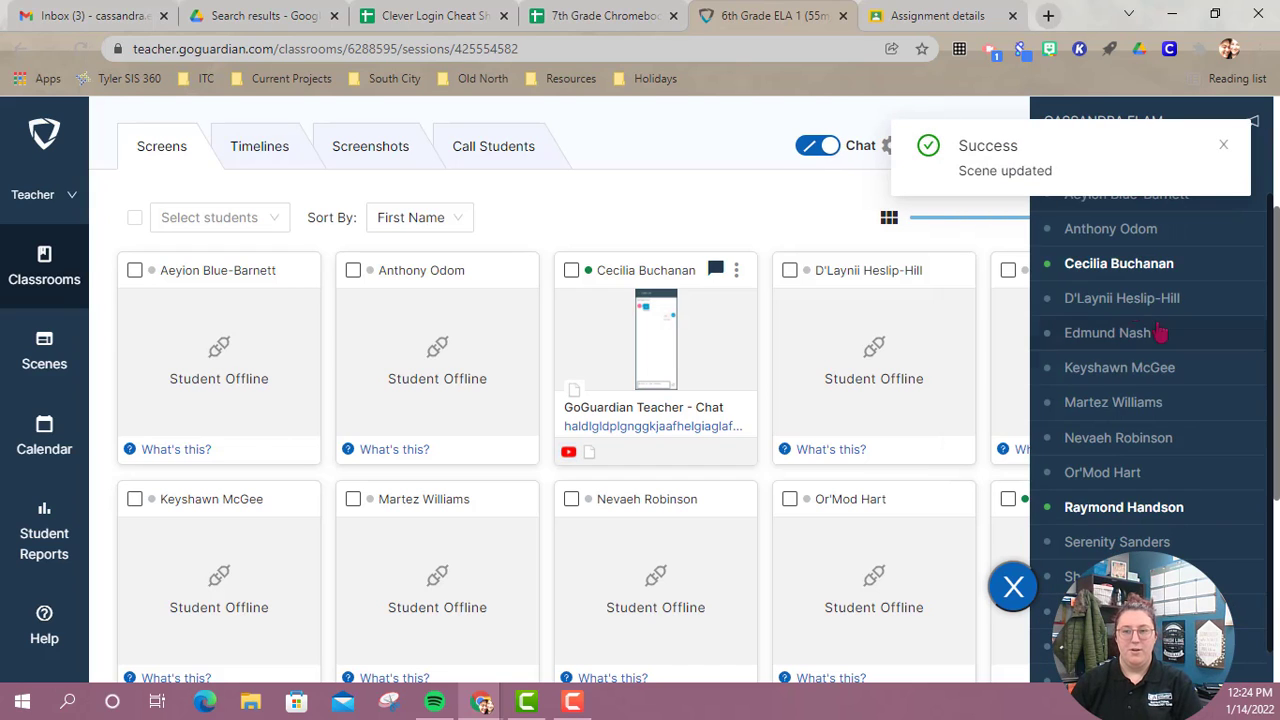
pyautogui.click(1255, 122)
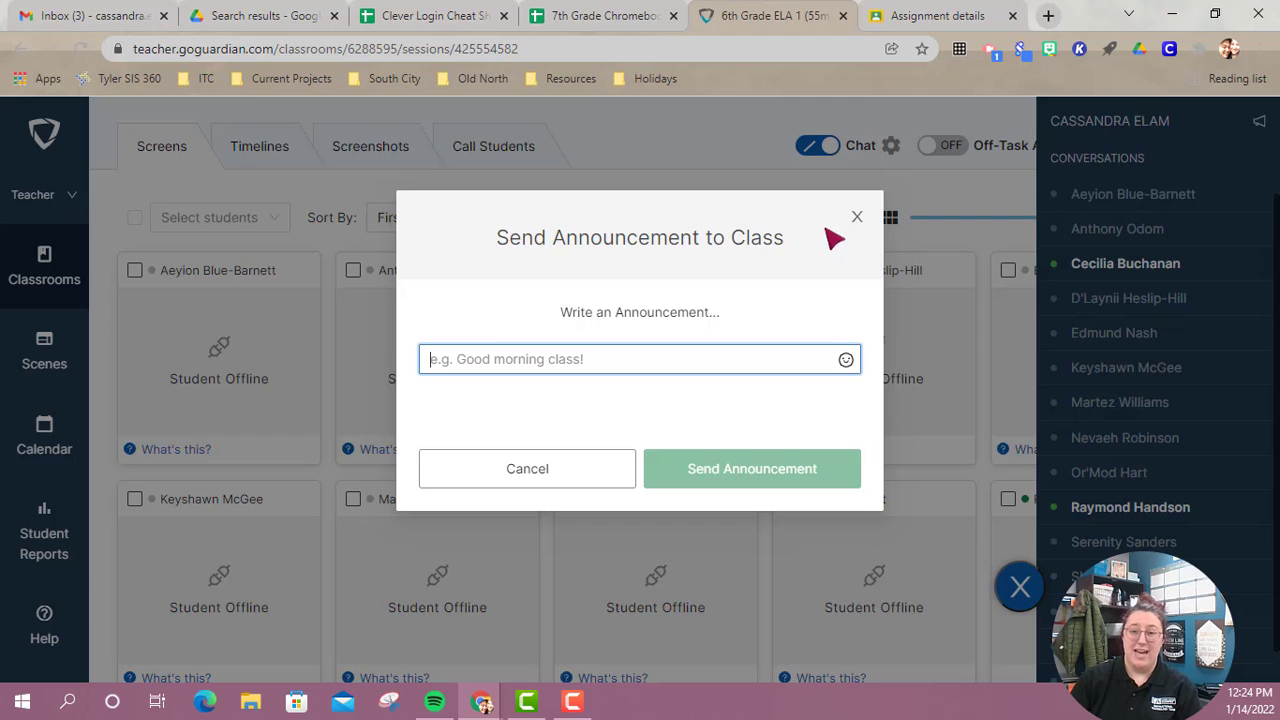
pyautogui.click(857, 217)
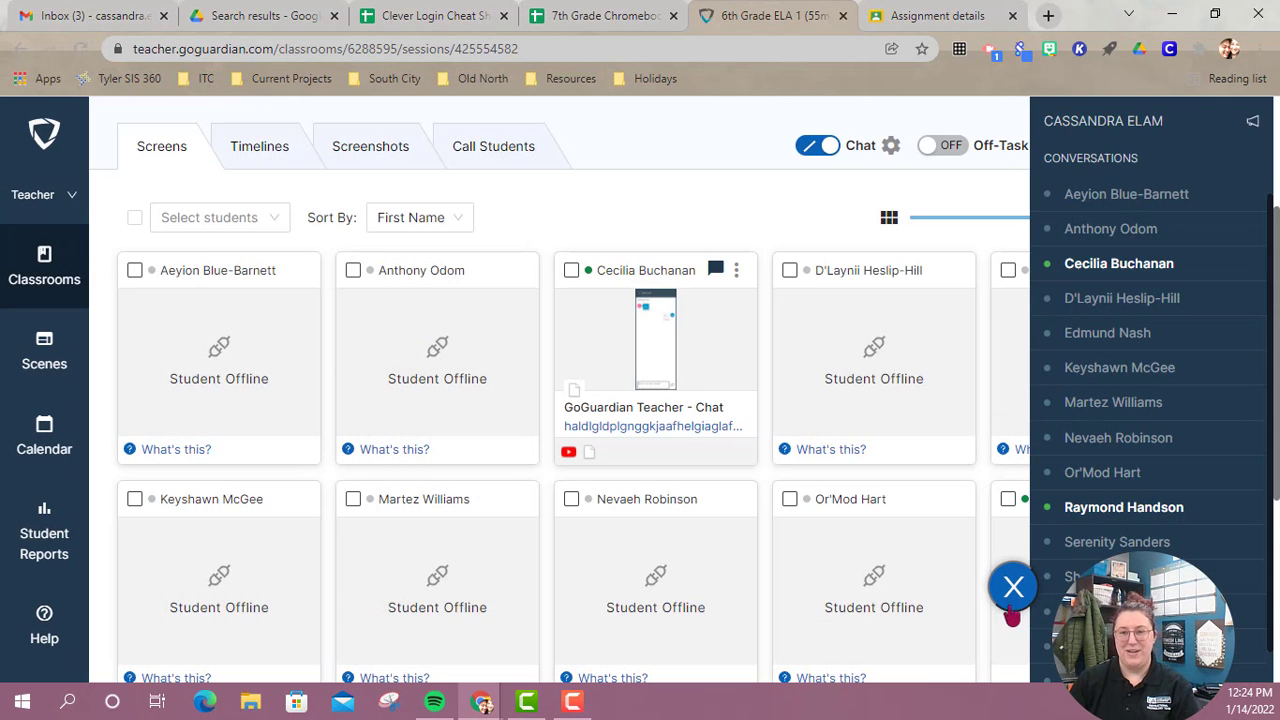
pyautogui.click(1008, 598)
# Turn off chat for the whole class session.
pyautogui.click(828, 146)
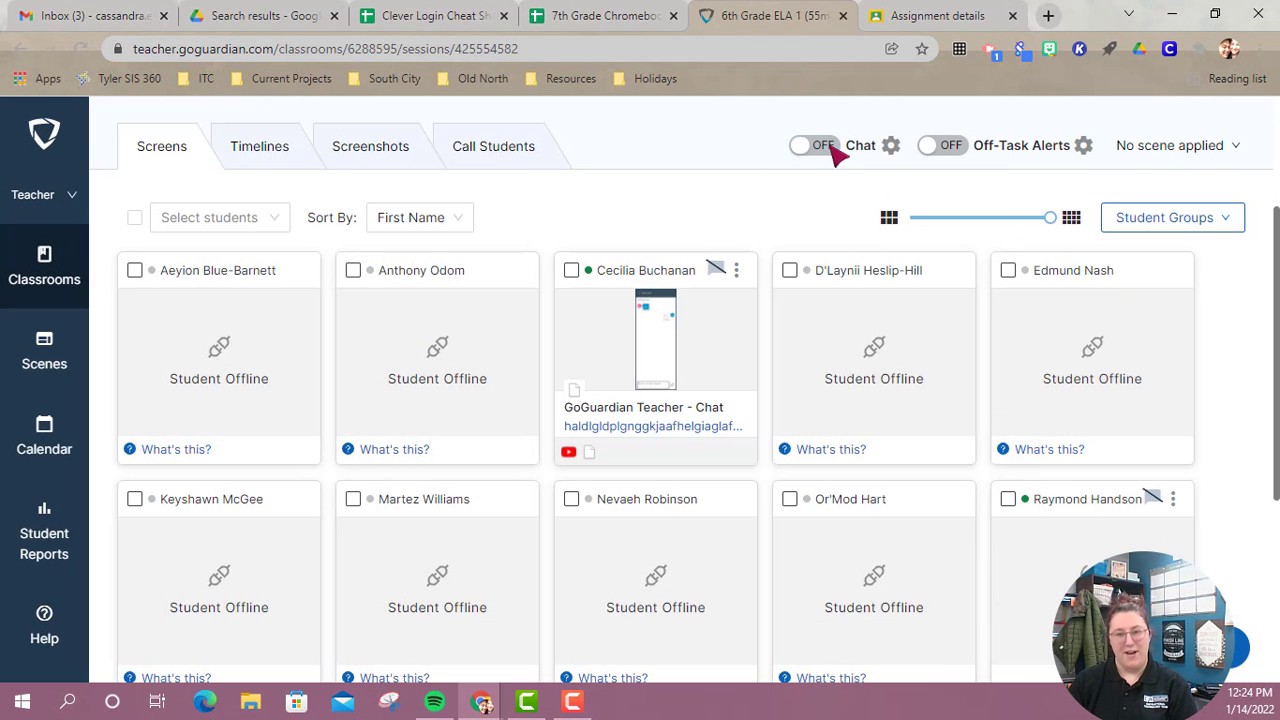
pyautogui.click(831, 148)
pyautogui.click(830, 148)
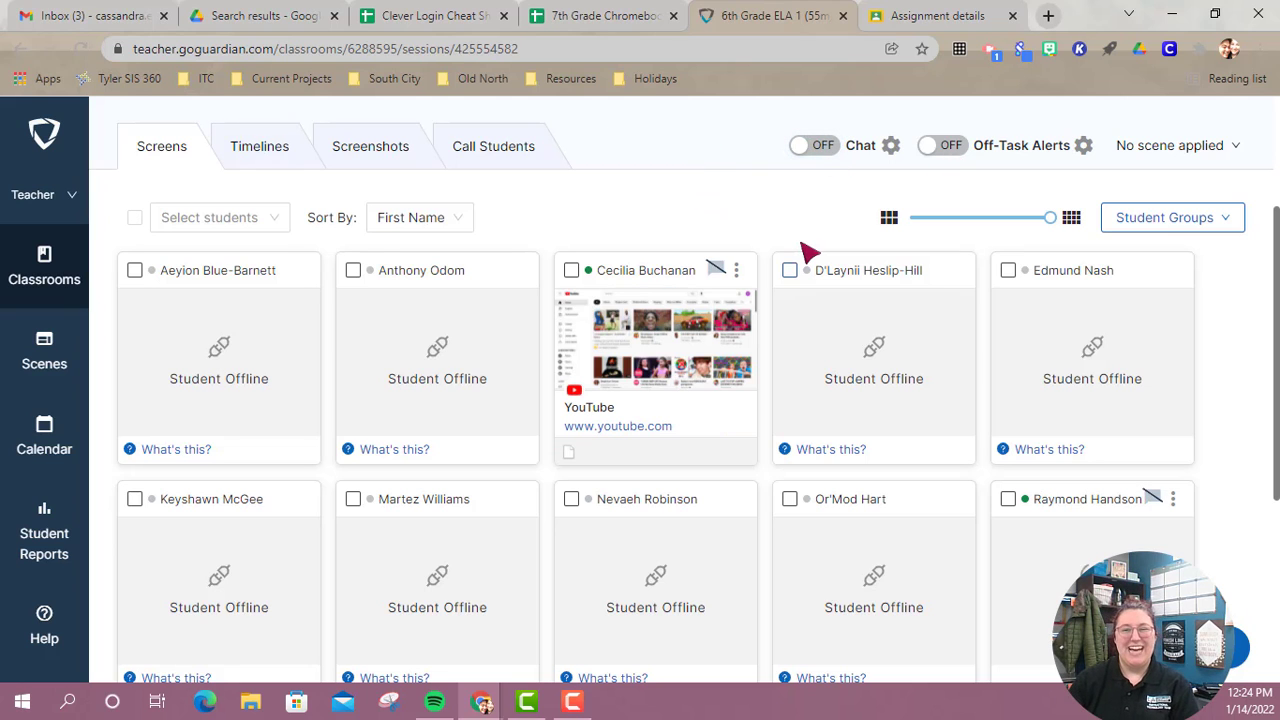
# Examine the session's student timelines, looking at the browsing history of the student who is online.
pyautogui.scroll(2, 810, 252)
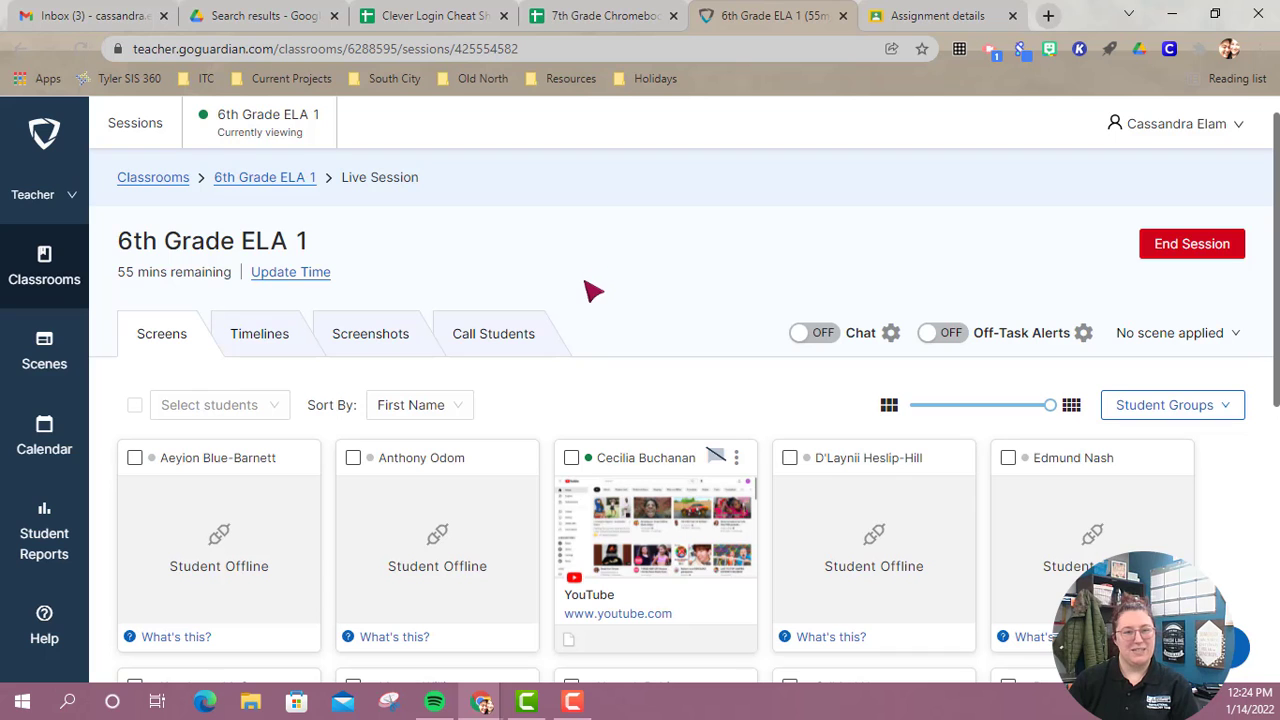
pyautogui.scroll(-6, 650, 250)
pyautogui.scroll(6, 651, 271)
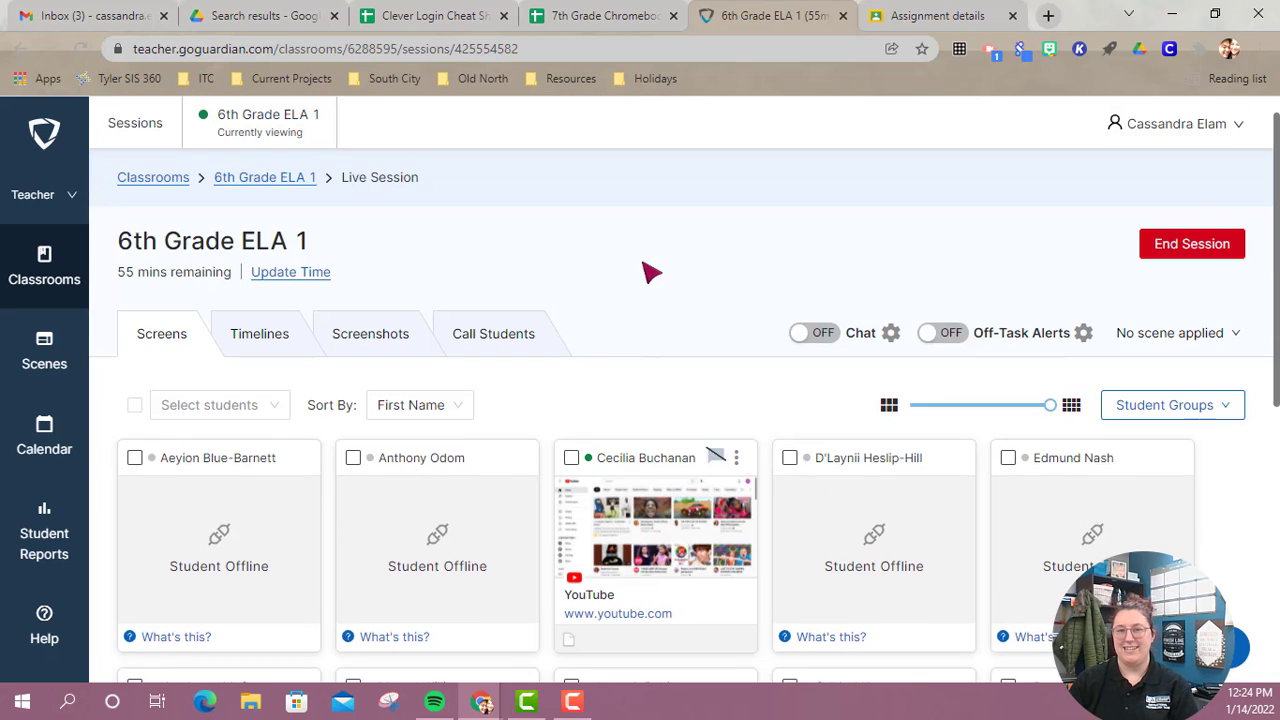
pyautogui.click(284, 345)
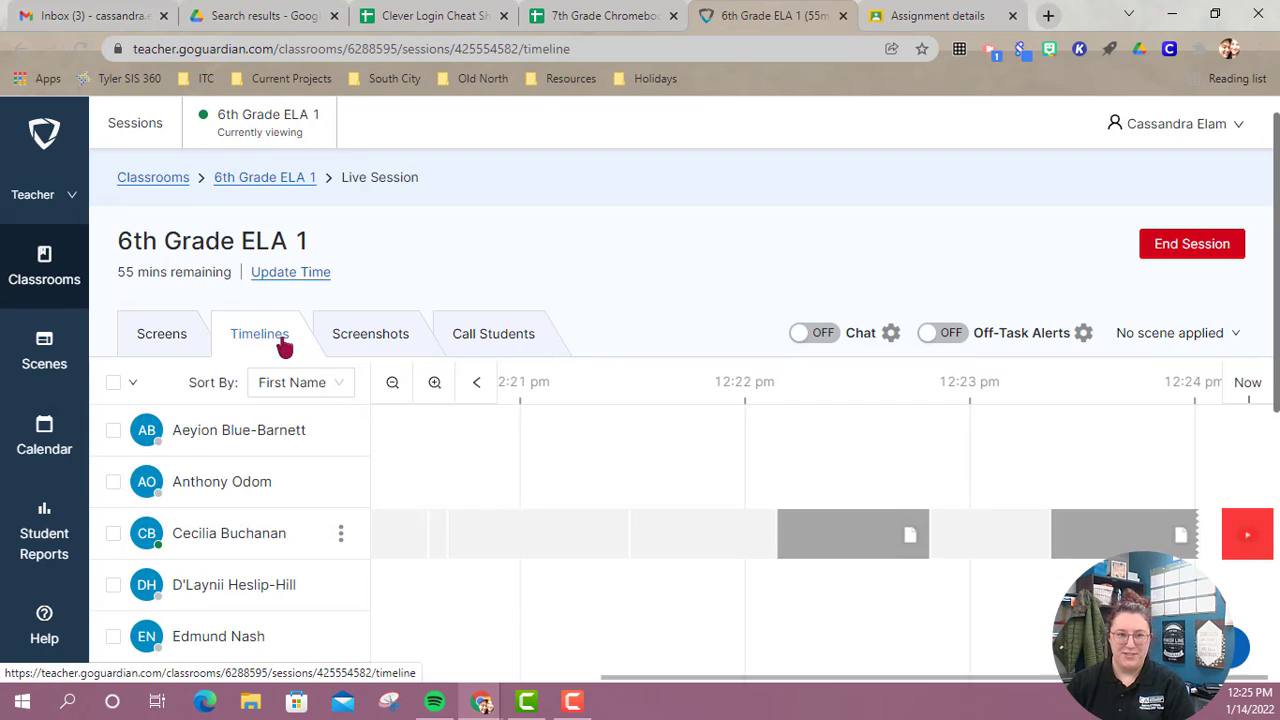
pyautogui.scroll(-1, 229, 534)
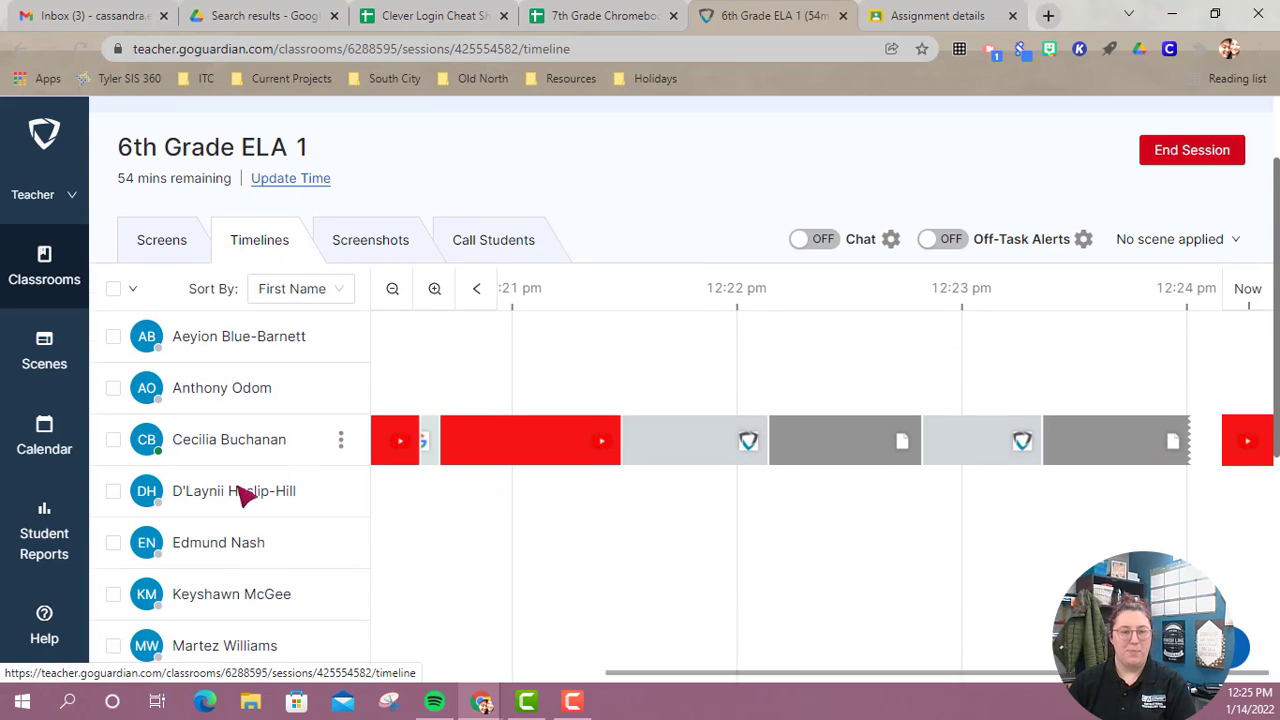
pyautogui.moveTo(339, 437)
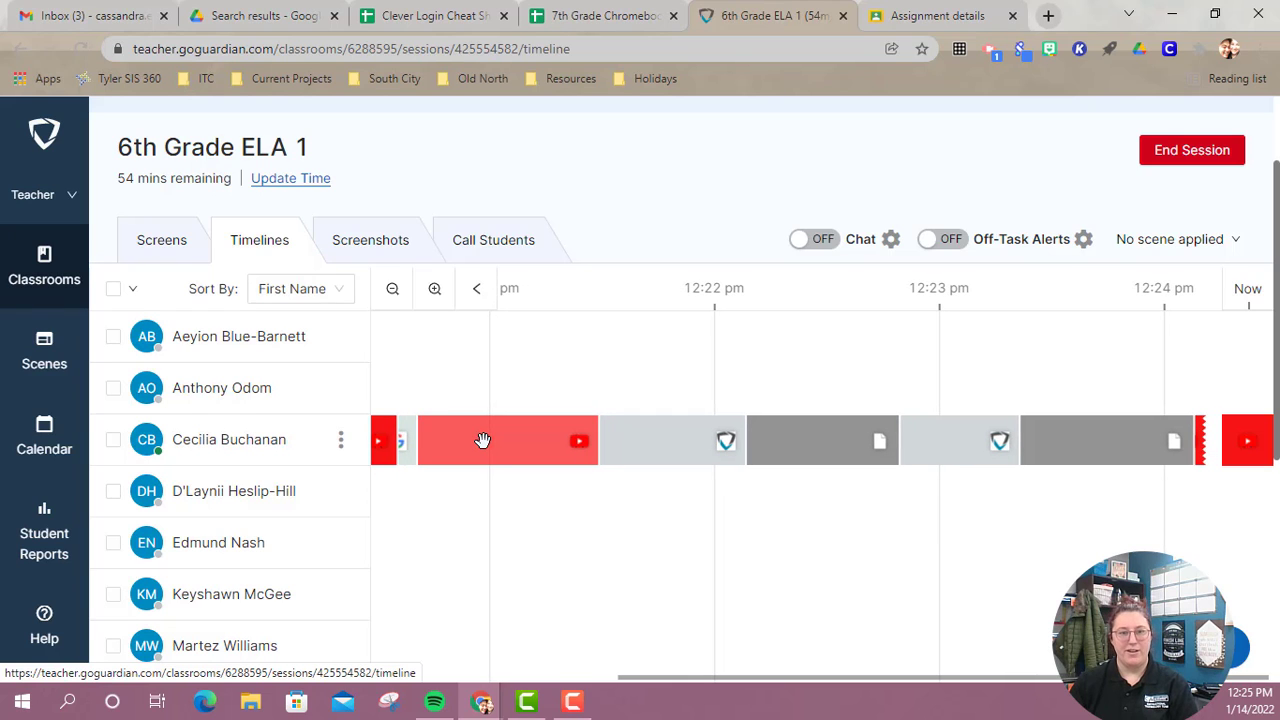
# Check the session's screenshots, dismiss the scene conflict notice, and return to the student screens.
pyautogui.click(364, 250)
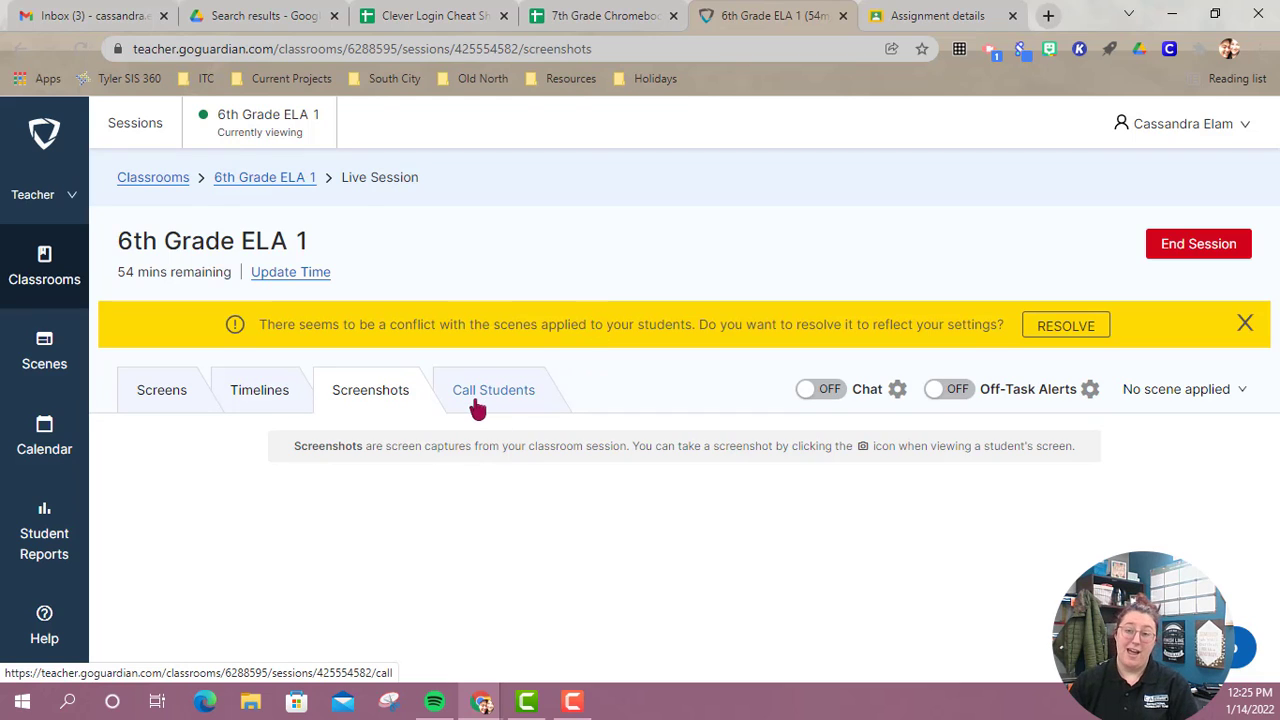
pyautogui.click(1246, 324)
pyautogui.click(153, 343)
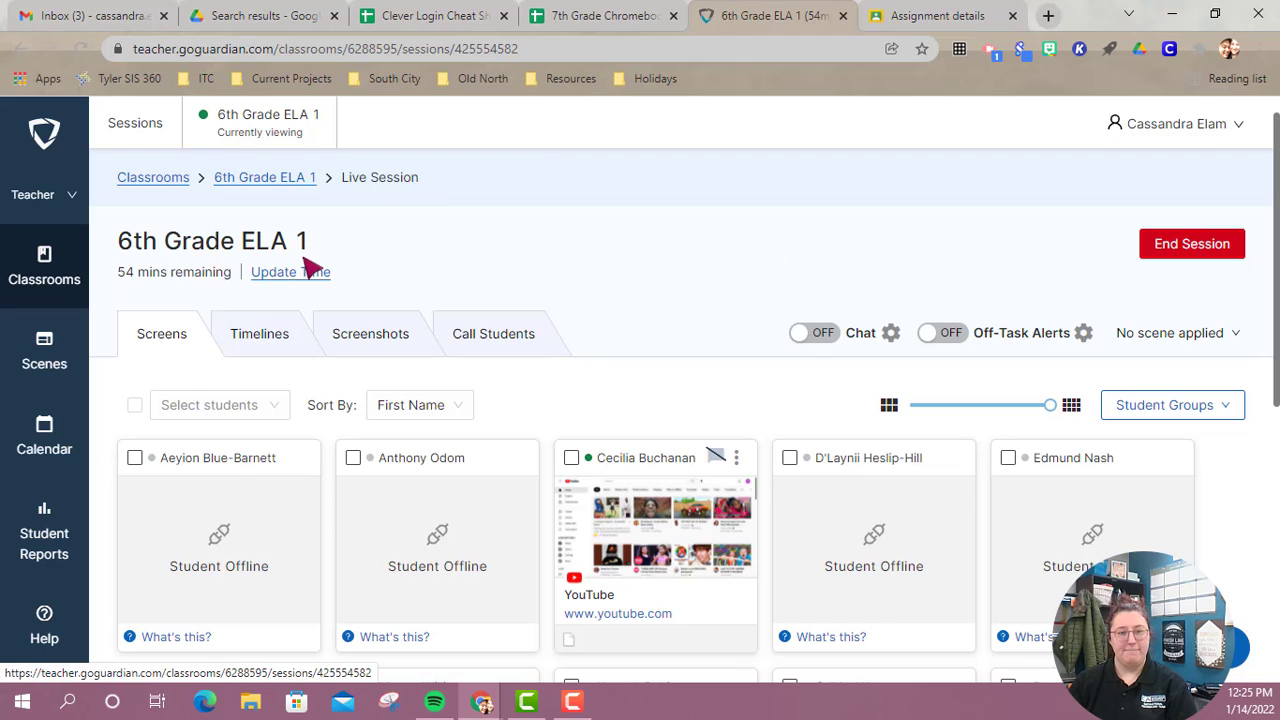
# End the 6th Grade ELA 1 live session and confirm ending it.
pyautogui.click(1169, 255)
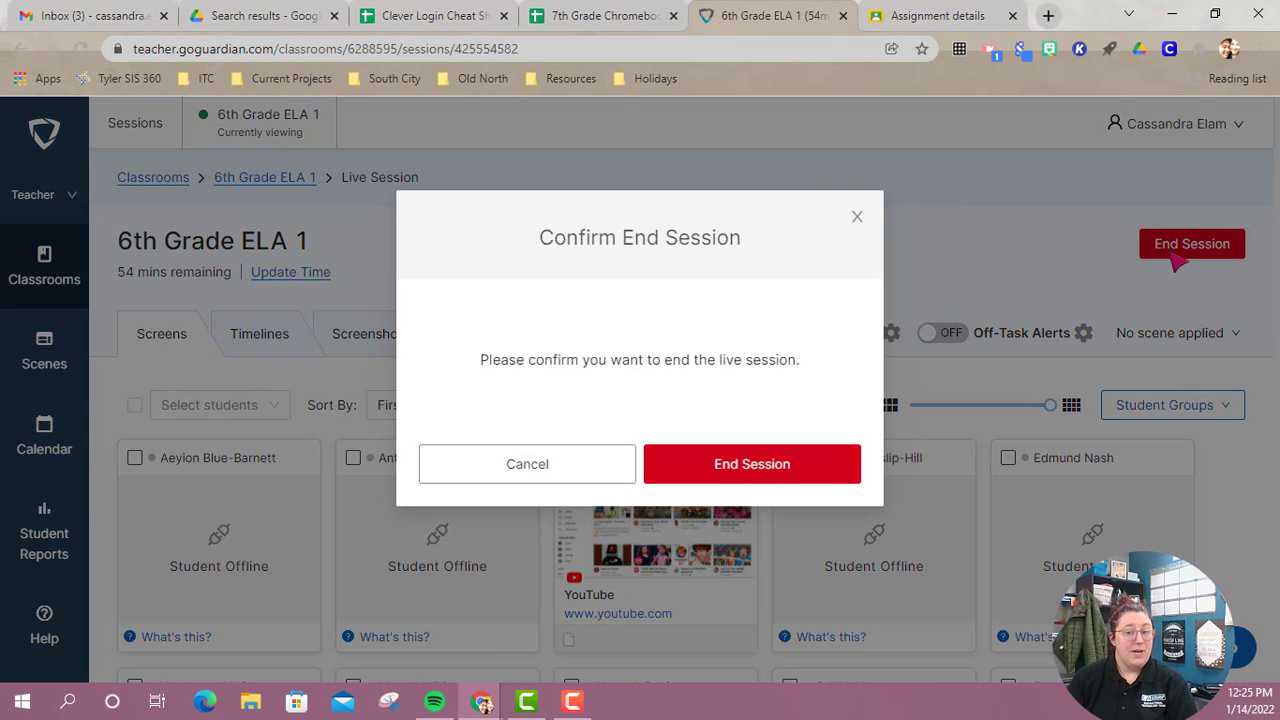
pyautogui.rightClick(877, 380)
pyautogui.click(862, 468)
pyautogui.click(855, 470)
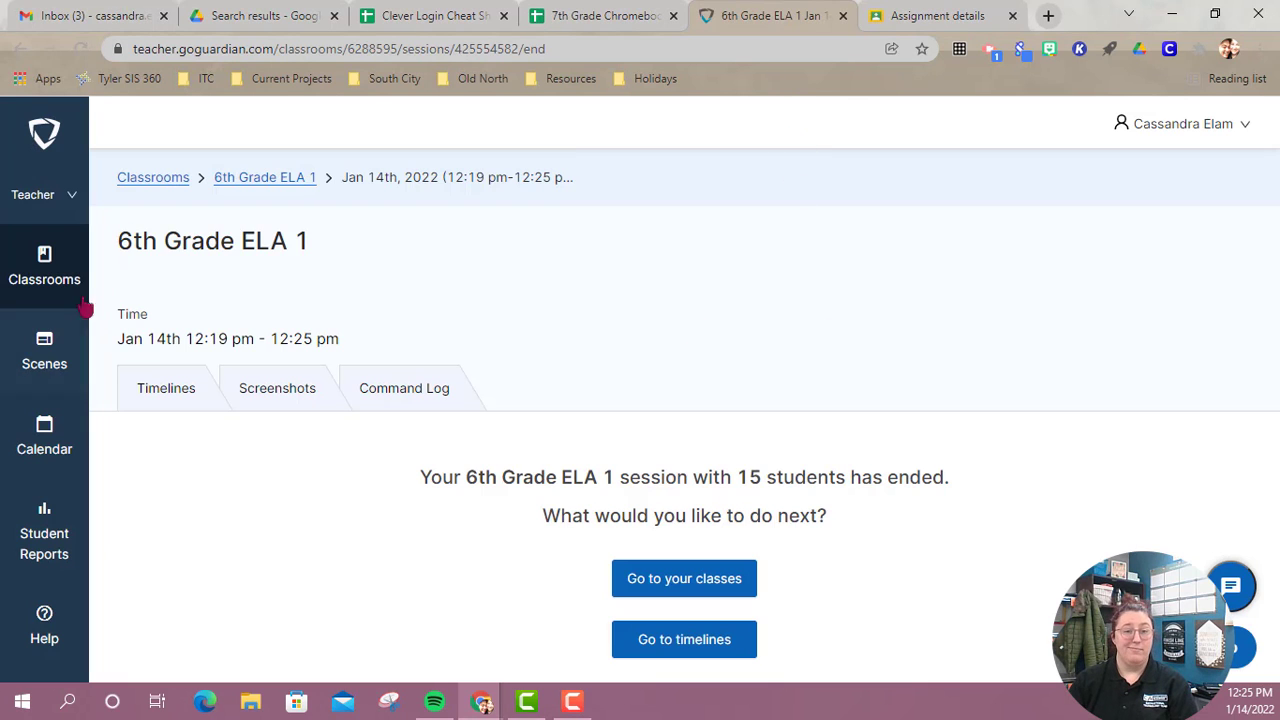
# Review the past sessions and chat log entries of the 6th Grade ELA 1 classroom, and return to the classrooms list.
pyautogui.click(20, 230)
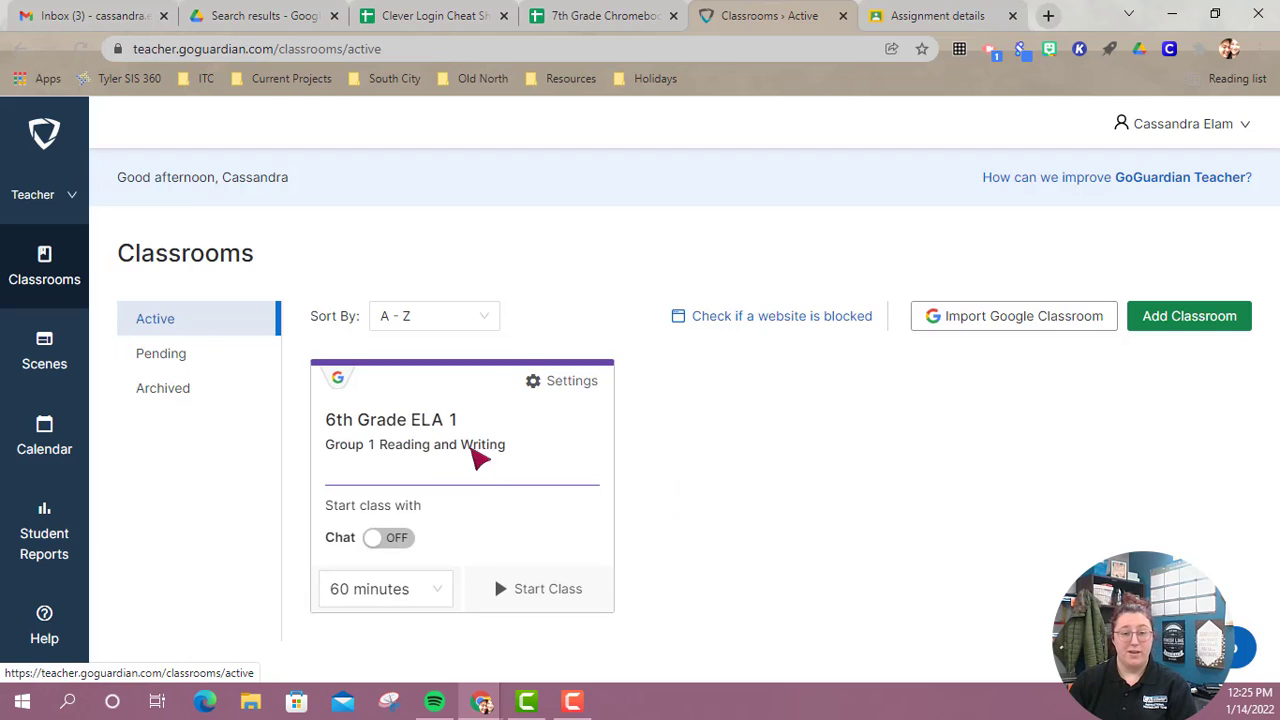
pyautogui.click(484, 449)
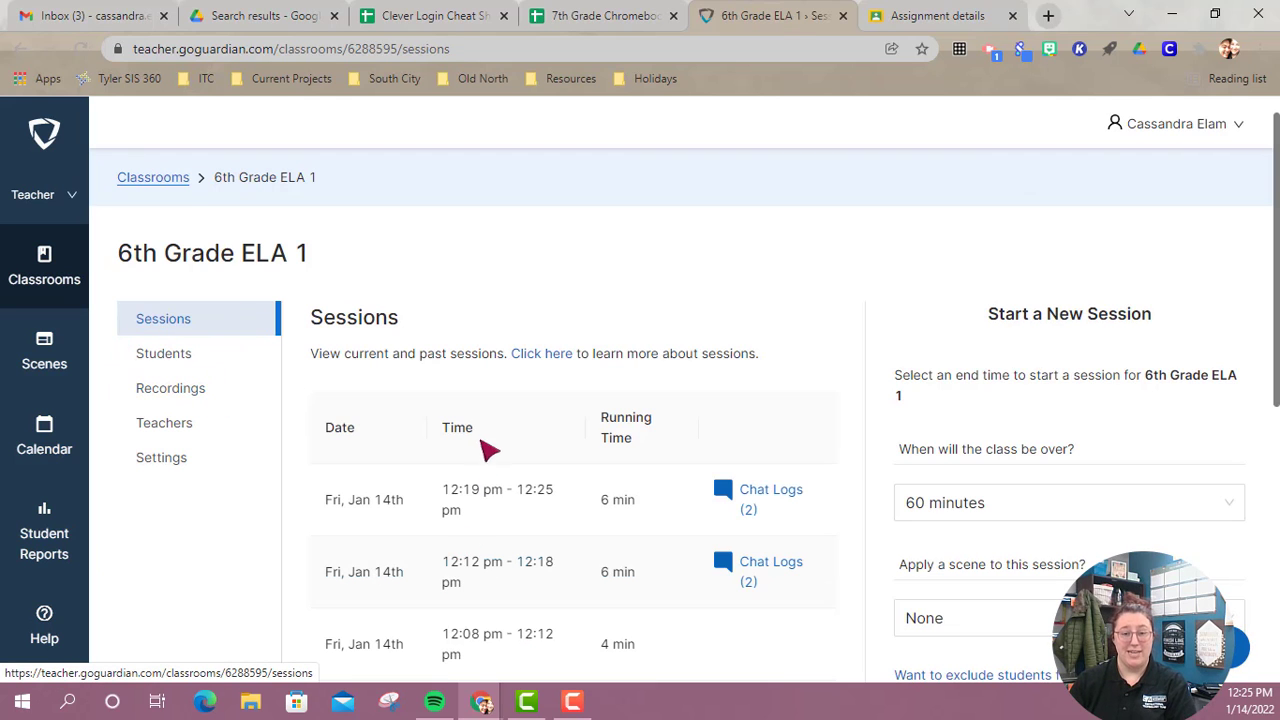
pyautogui.scroll(-2, 483, 452)
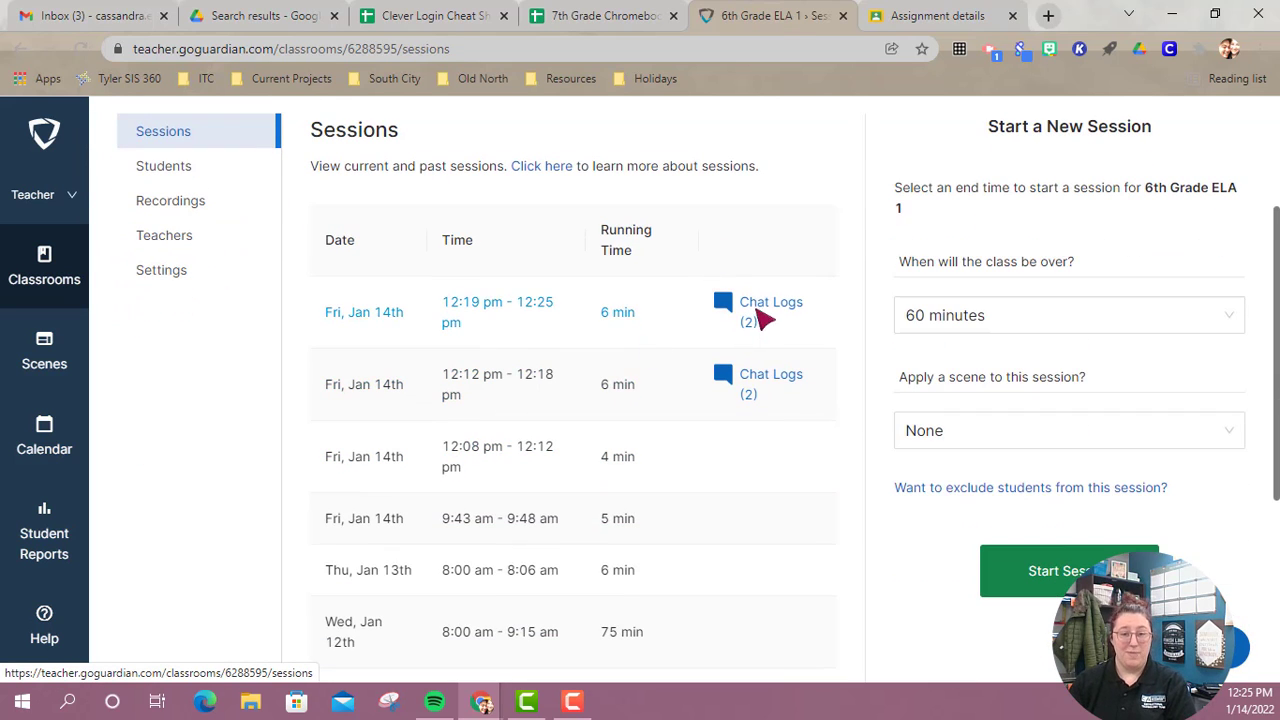
pyautogui.scroll(2, 680, 360)
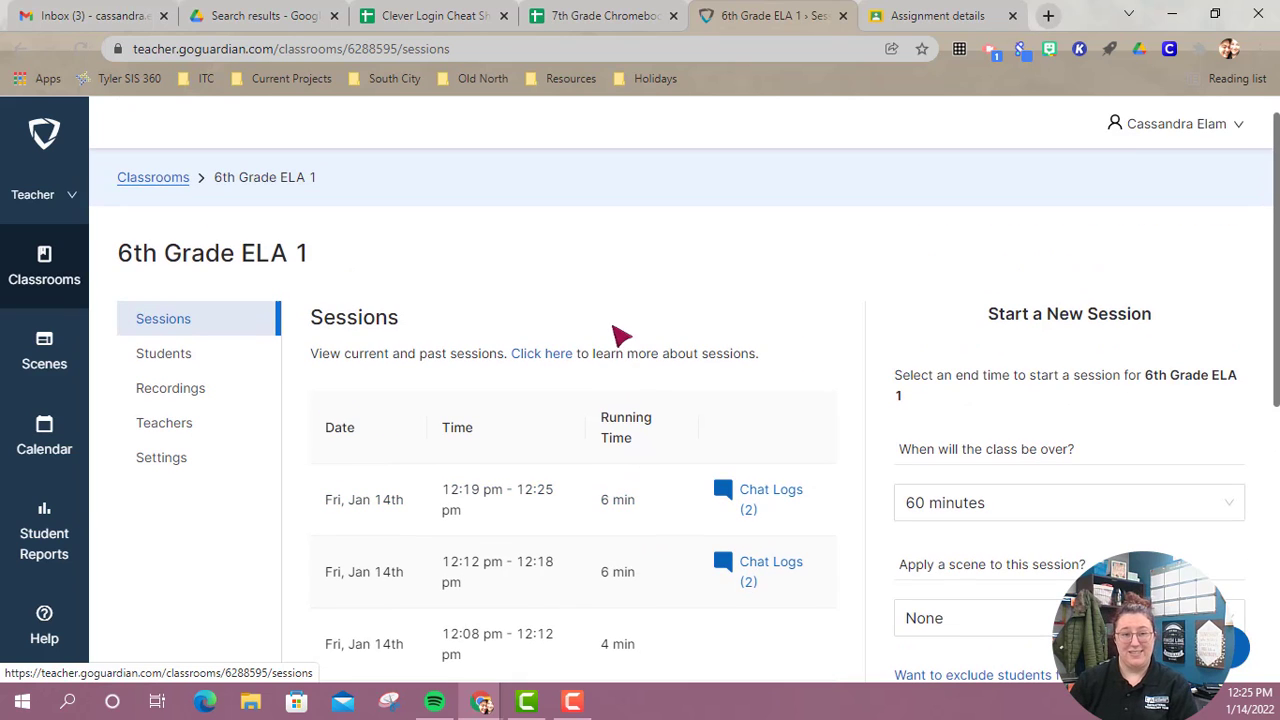
pyautogui.click(44, 262)
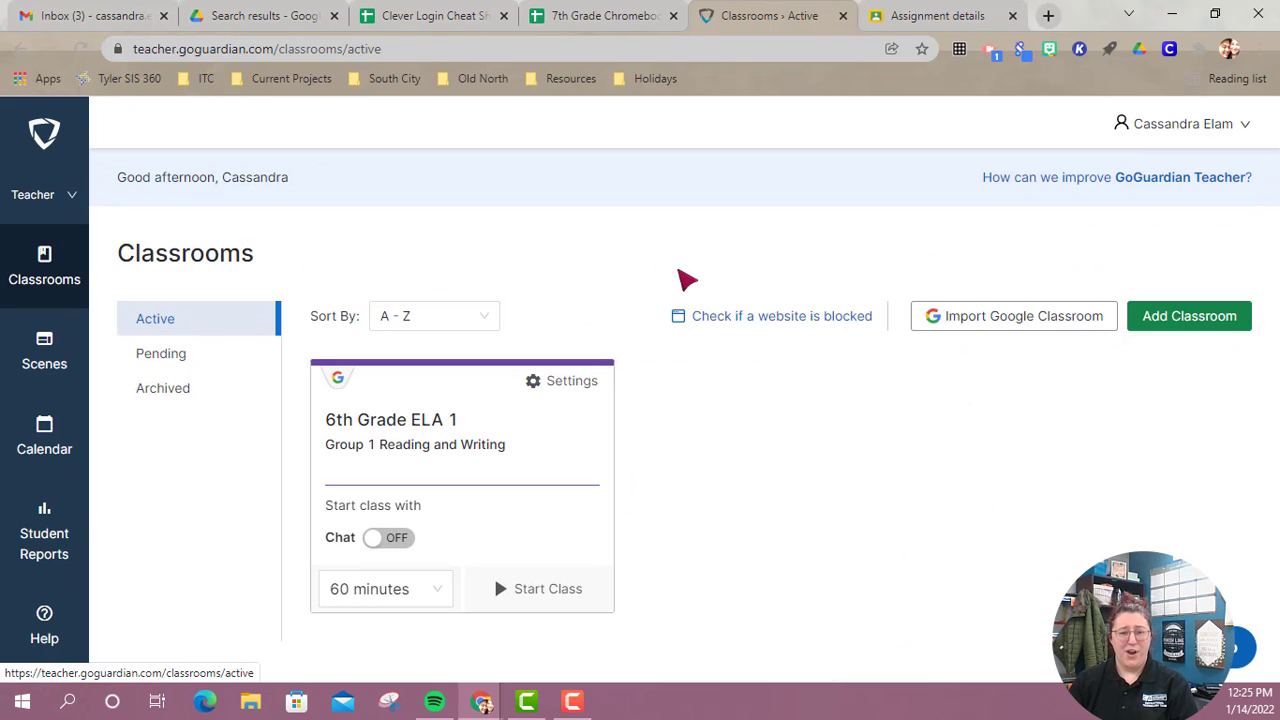